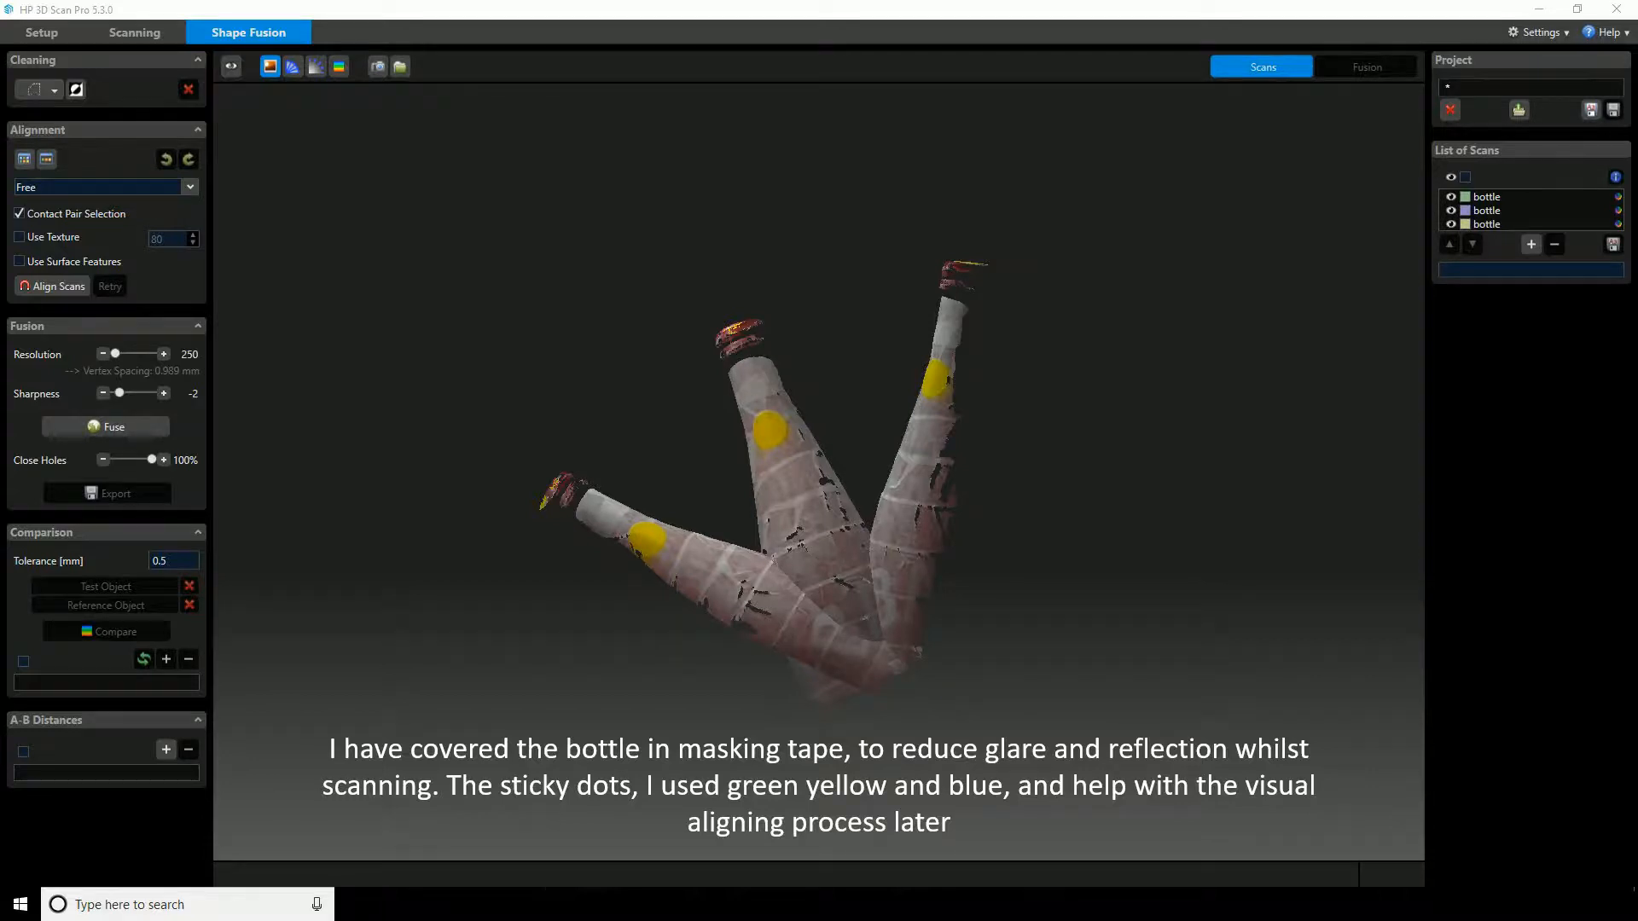
# Hide the third bottle scan in the list and select the first bottle scan in the 3D view.
pyautogui.moveTo(819, 461); pyautogui.dragTo(810, 495)
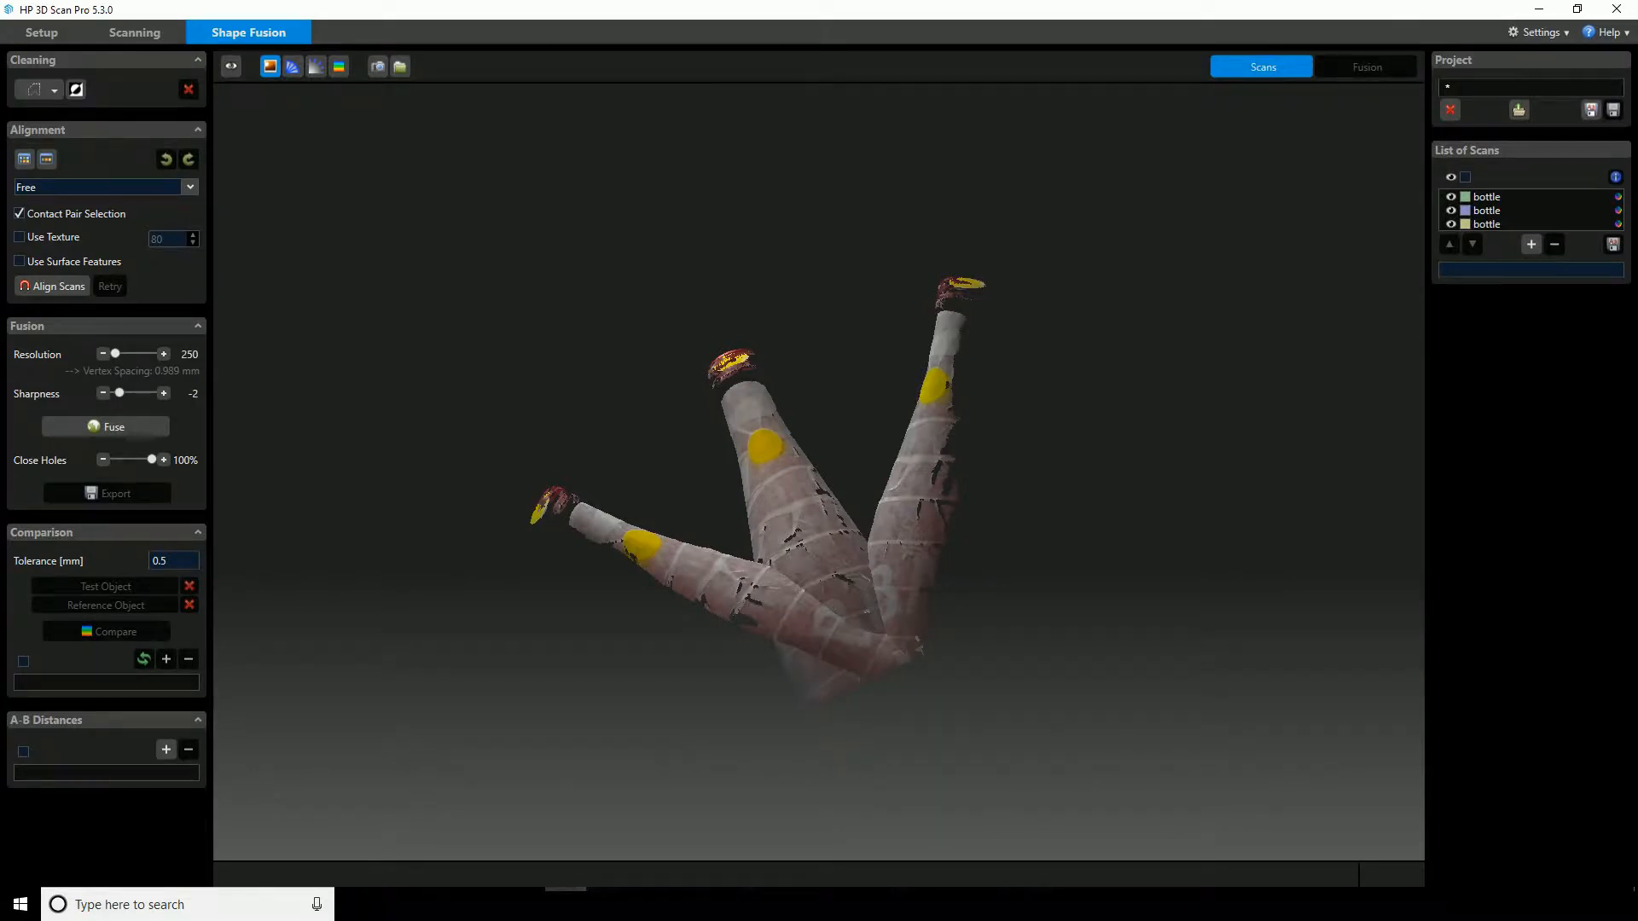
pyautogui.moveTo(819, 461)
pyautogui.mouseDown()
pyautogui.moveTo(839, 449)
pyautogui.moveTo(825, 428)
pyautogui.moveTo(809, 443)
pyautogui.mouseUp()
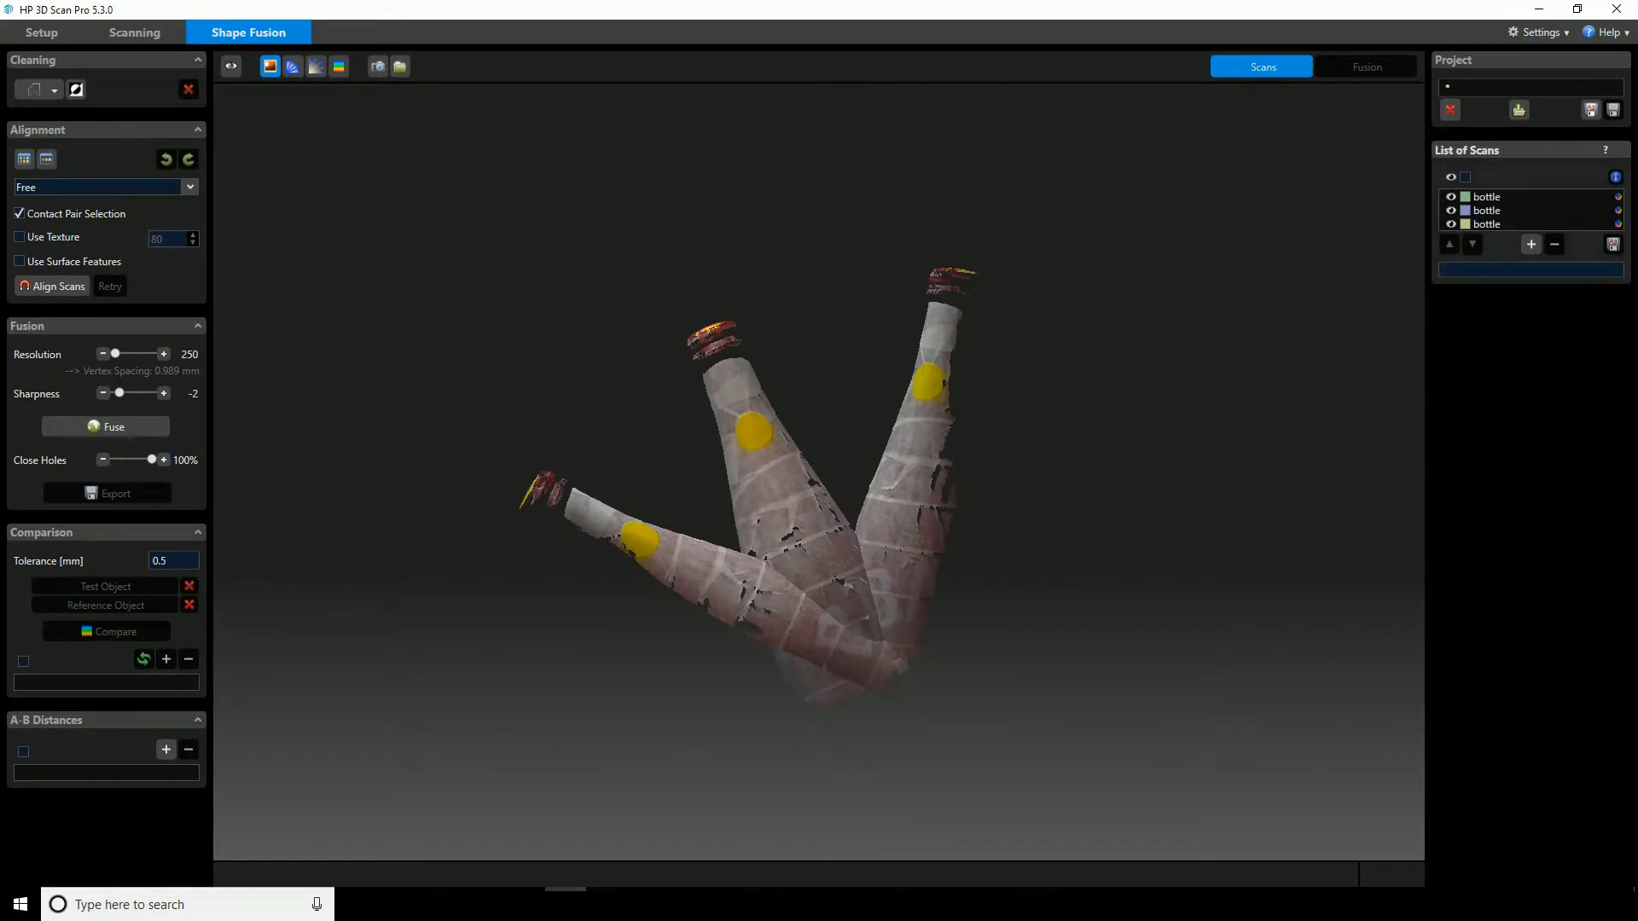
pyautogui.click(1451, 224)
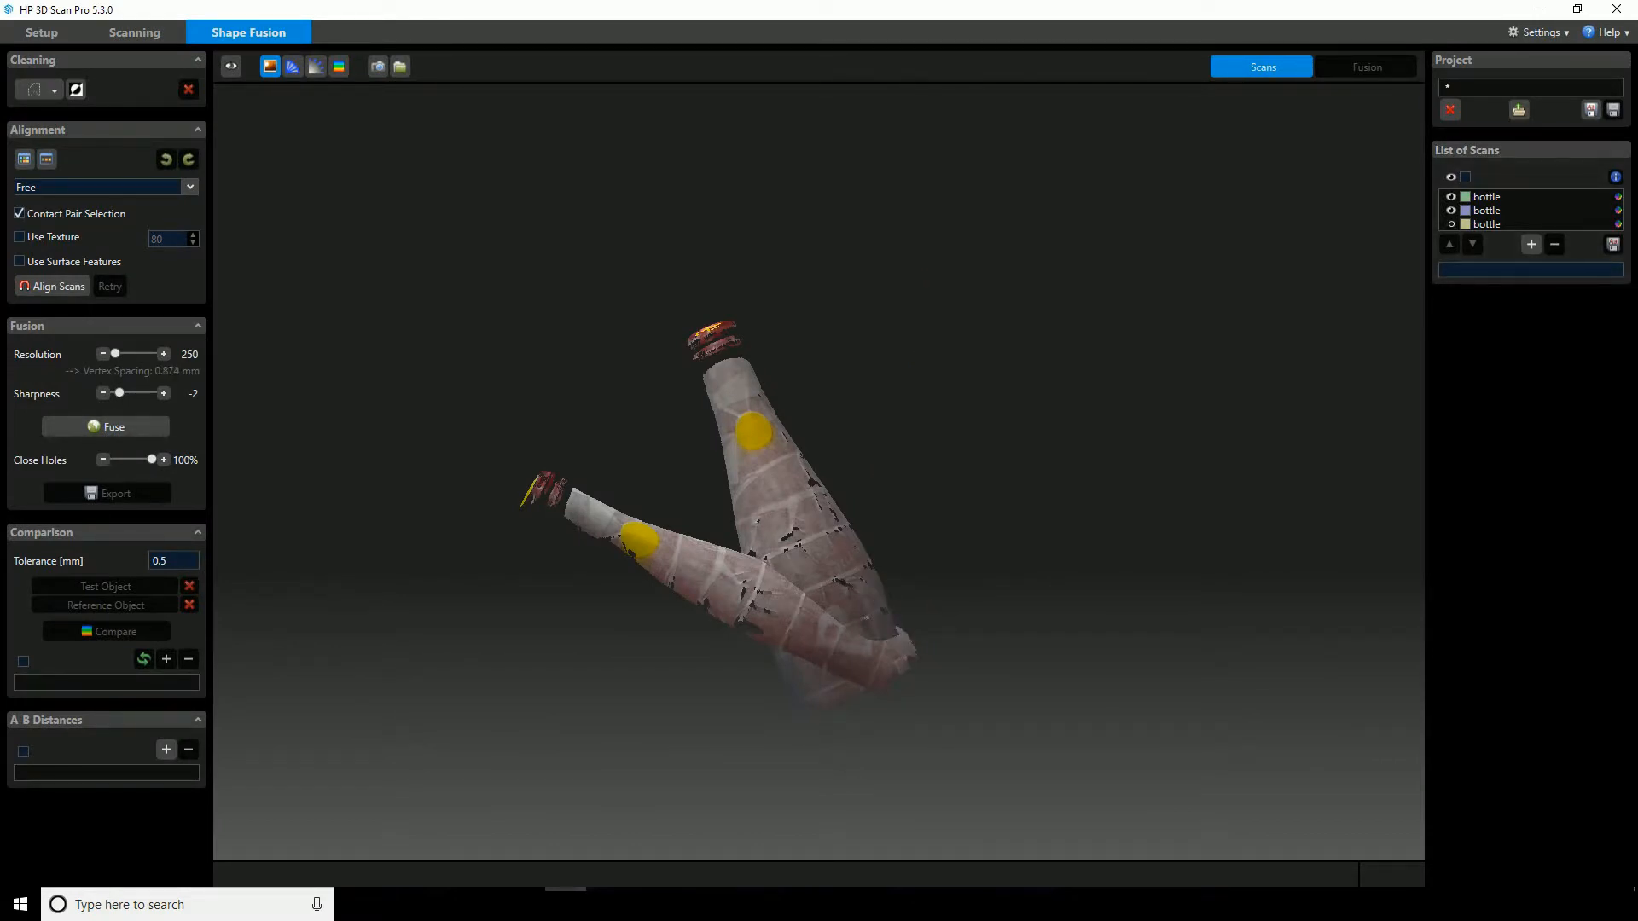
pyautogui.moveTo(691, 589); pyautogui.dragTo(730, 575)
pyautogui.click(730, 575)
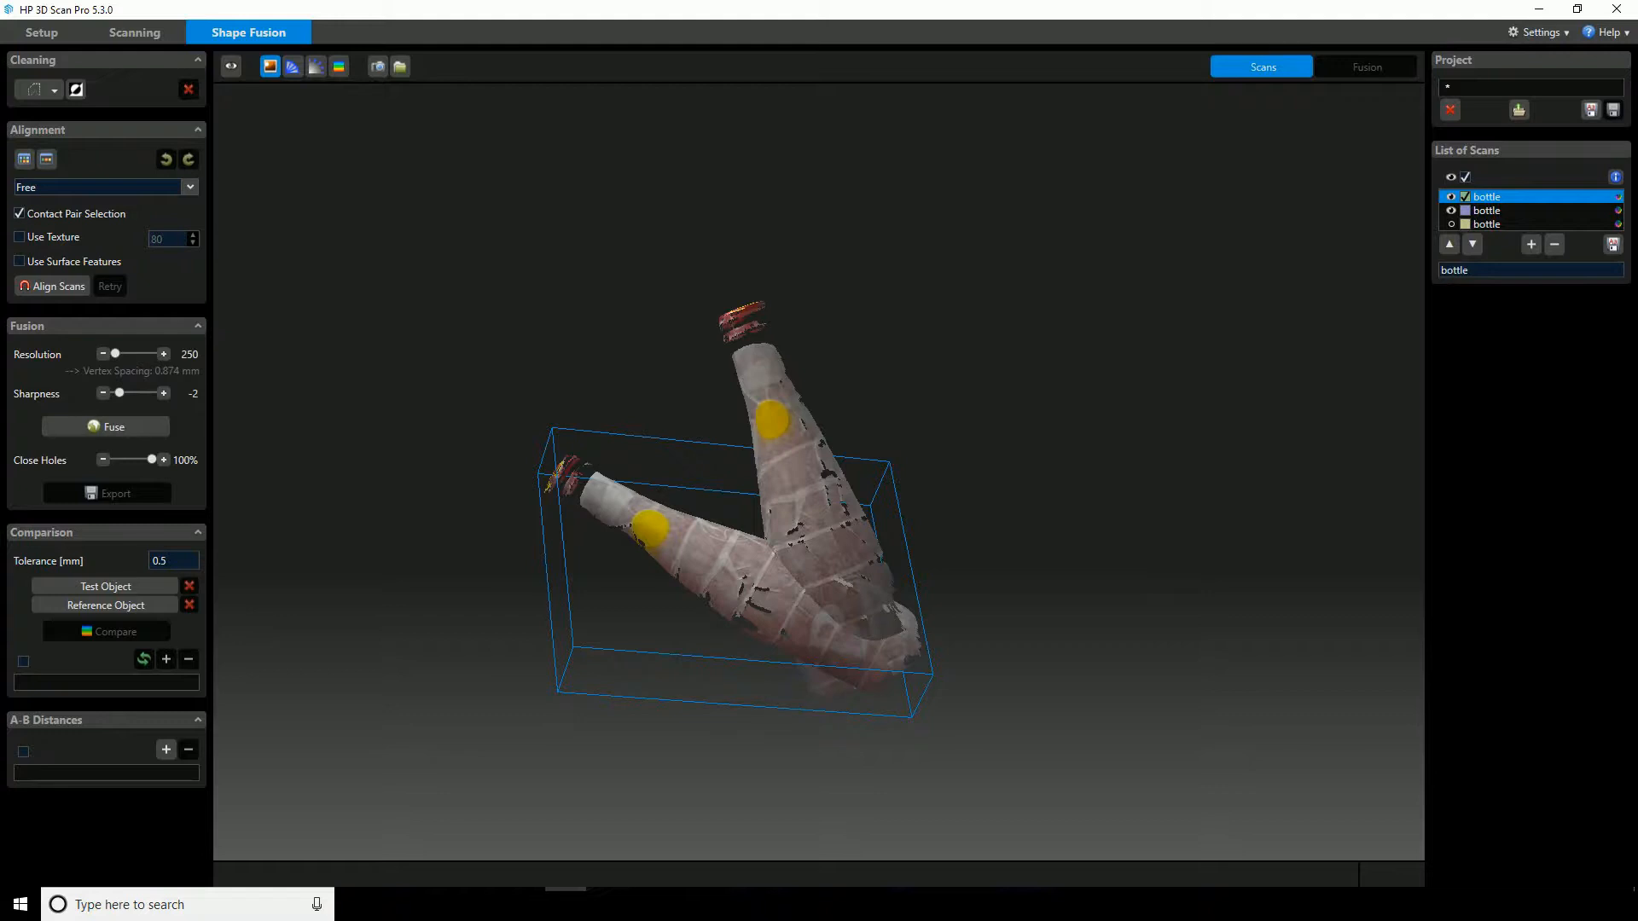
# Move the selected first scan clear of the second one and rotate it to stand beside it in a similar orientation.
pyautogui.moveTo(768, 546); pyautogui.dragTo(795, 499, button='middle')
pyautogui.moveTo(795, 499); pyautogui.dragTo(802, 507)
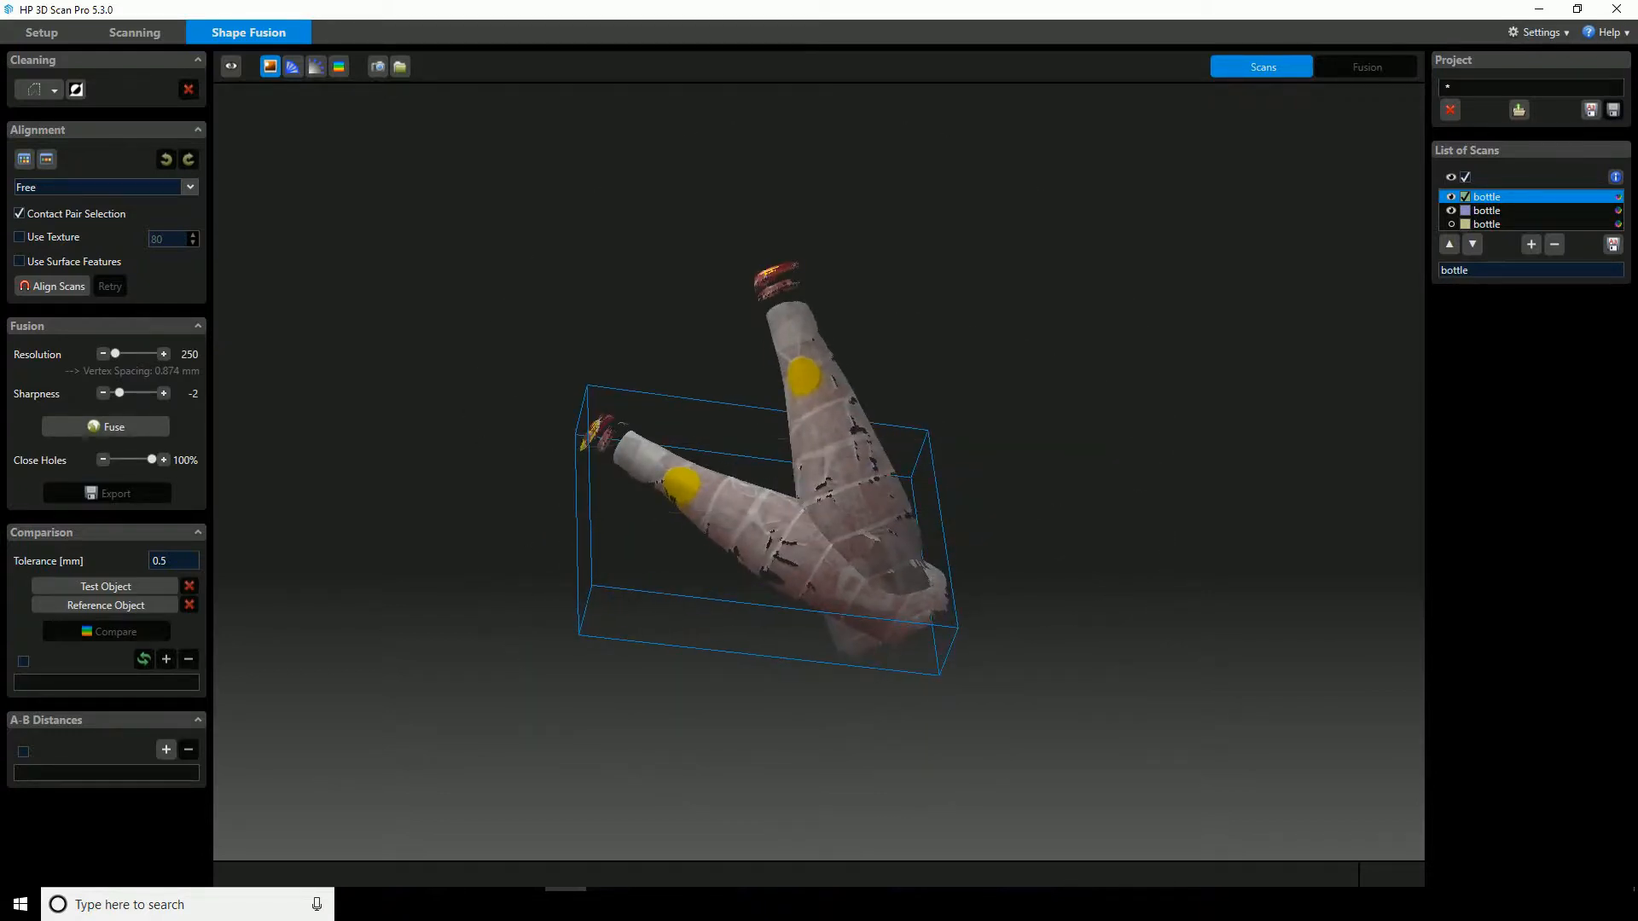
pyautogui.moveTo(802, 506); pyautogui.dragTo(834, 452, button='middle')
pyautogui.moveTo(834, 453); pyautogui.dragTo(813, 444)
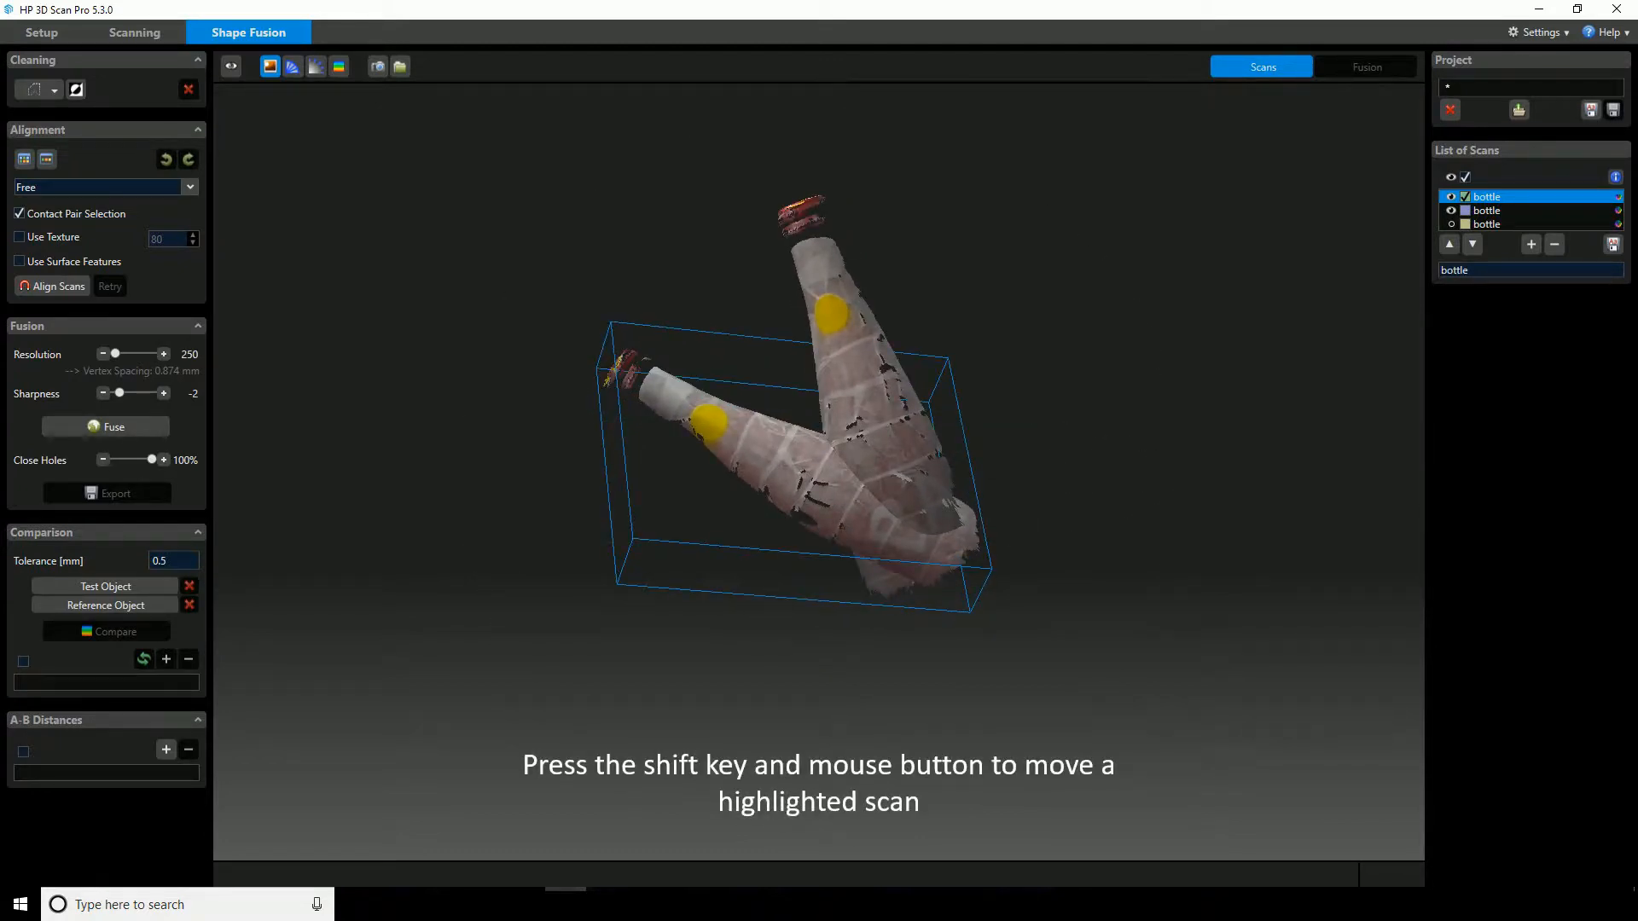
pyautogui.keyDown('shift'); pyautogui.moveTo(813, 443); pyautogui.dragTo(686, 483, button='middle'); pyautogui.keyUp('shift')
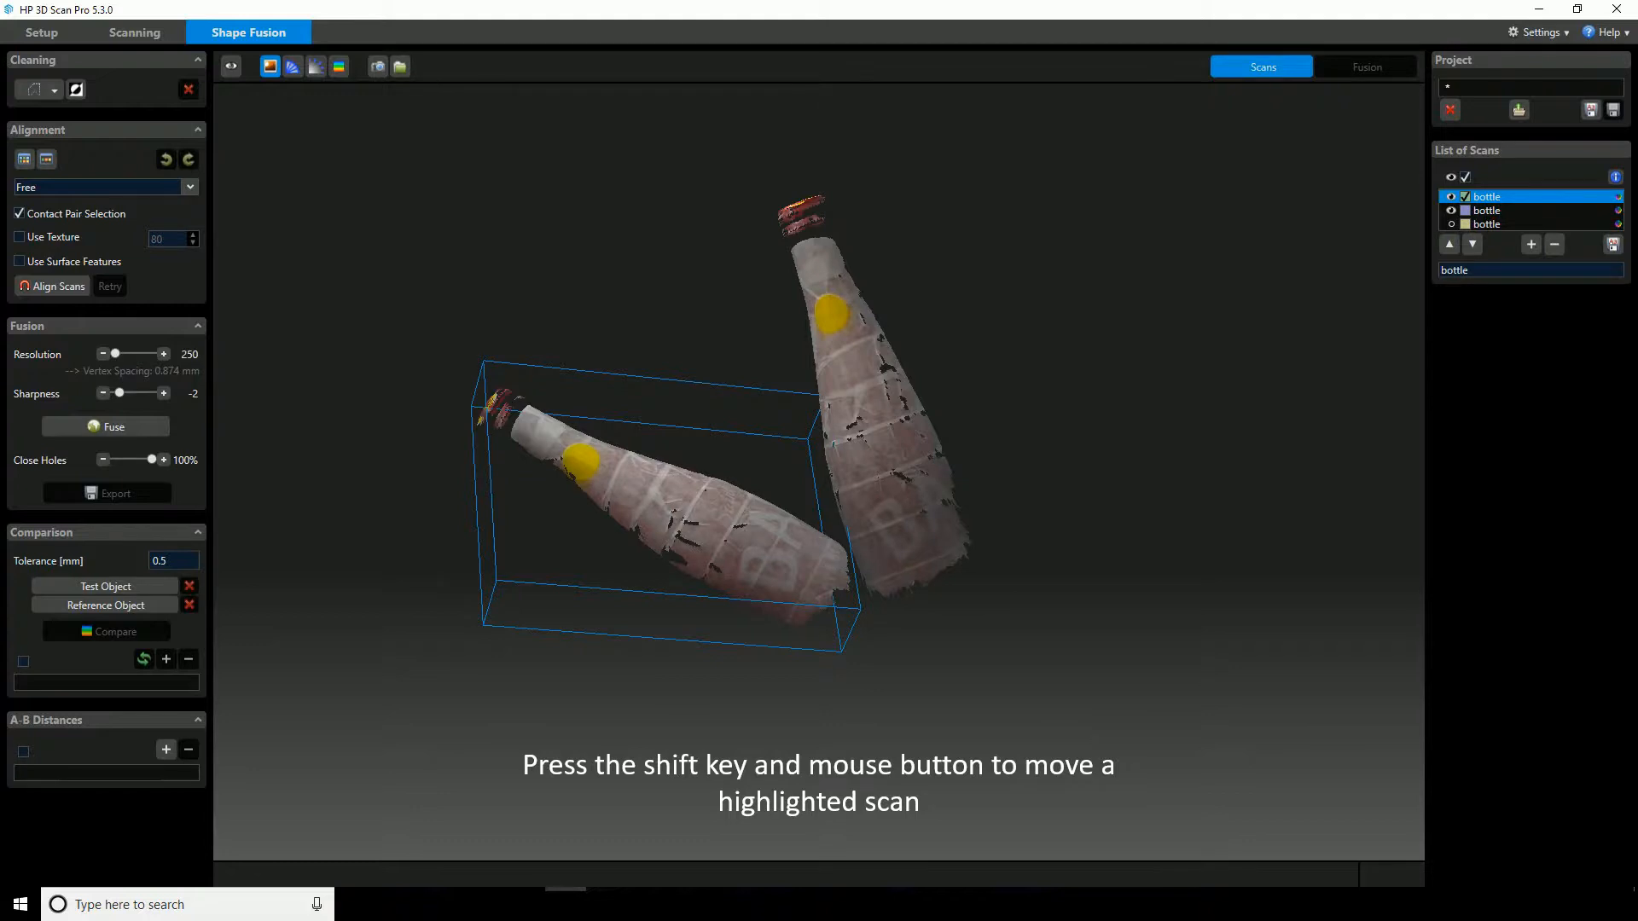
pyautogui.keyDown('shift'); pyautogui.moveTo(610, 512); pyautogui.dragTo(618, 367); pyautogui.keyUp('shift')
pyautogui.keyDown('shift'); pyautogui.moveTo(657, 478); pyautogui.dragTo(732, 416, button='middle'); pyautogui.keyUp('shift')
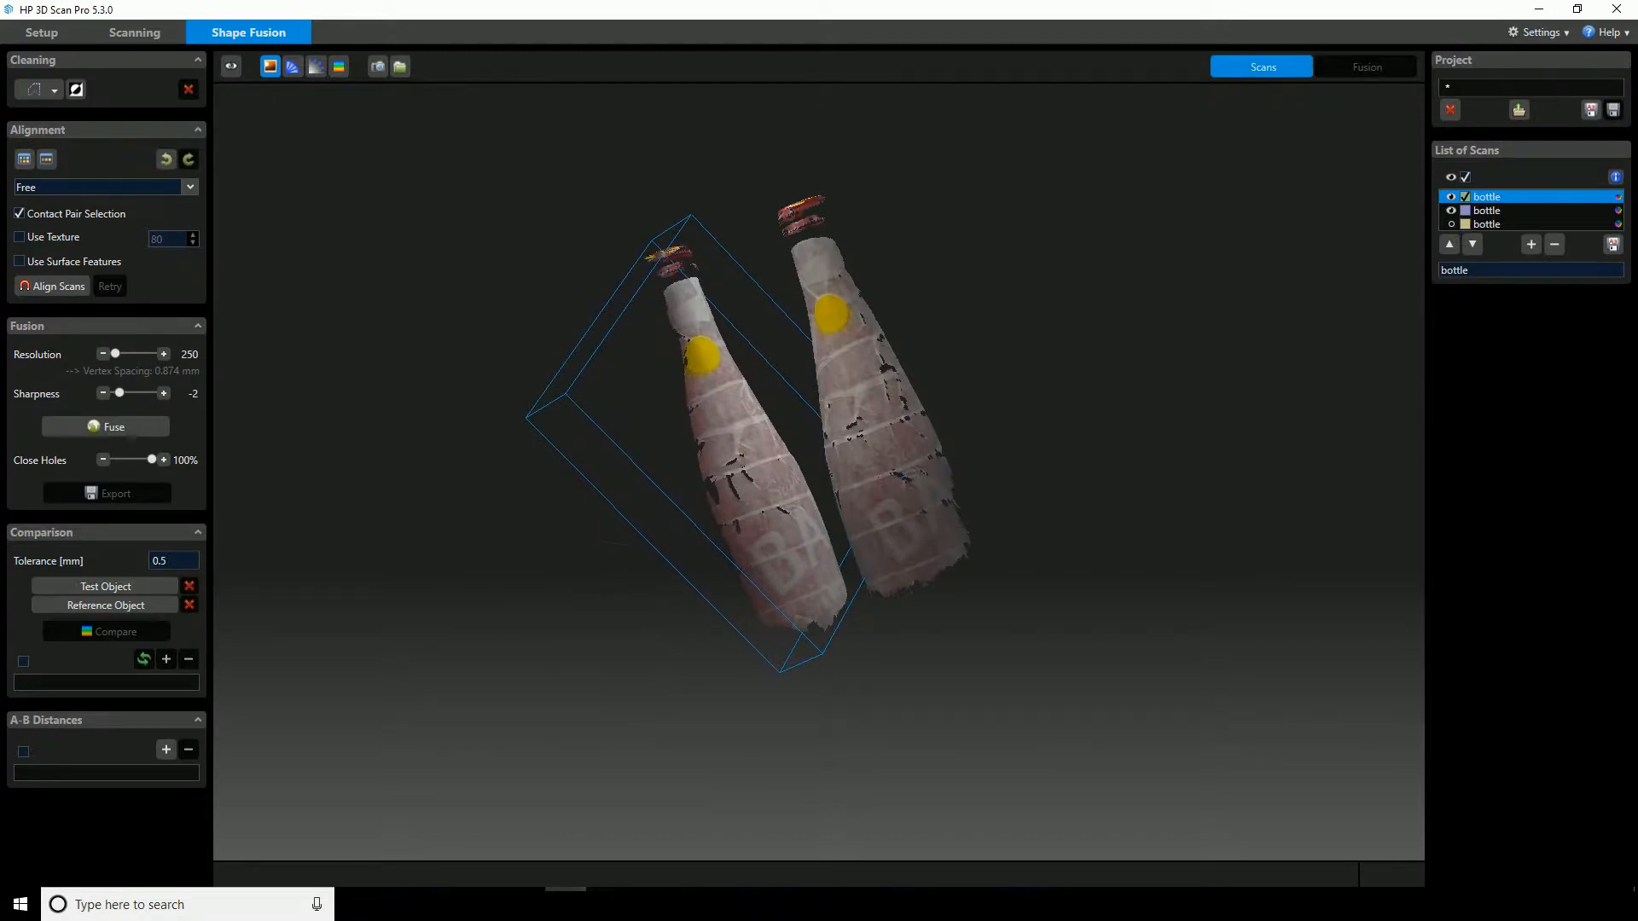
pyautogui.moveTo(731, 415); pyautogui.dragTo(675, 421)
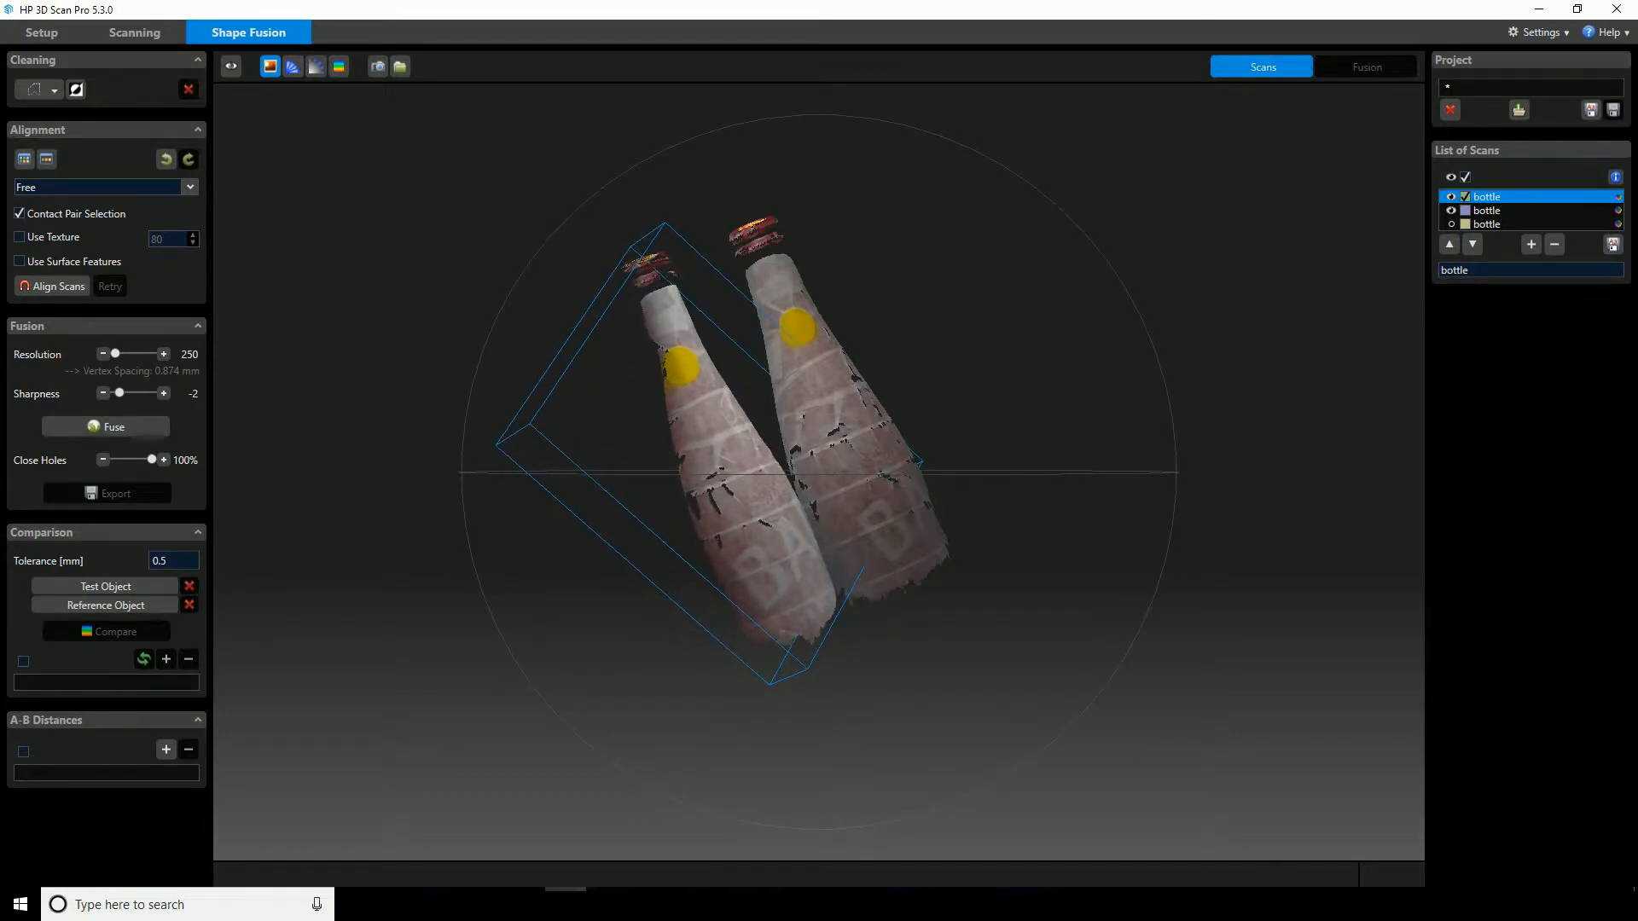
pyautogui.keyDown('shift'); pyautogui.moveTo(682, 422); pyautogui.dragTo(660, 431, button='right'); pyautogui.keyUp('shift')
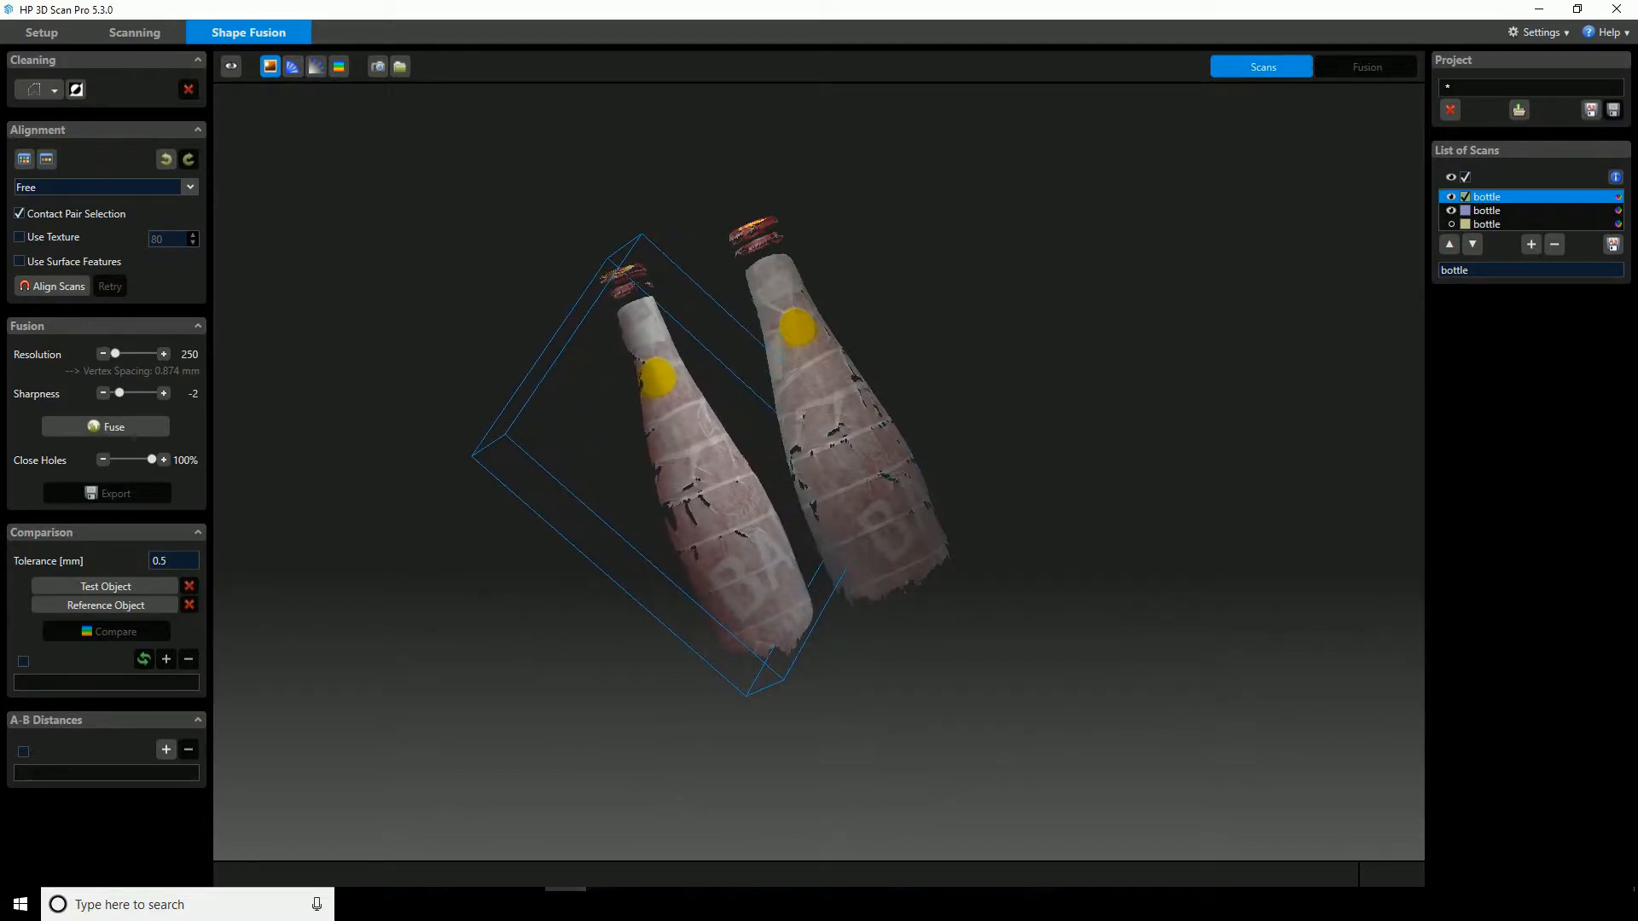
# Turn off the texture display so both visible bottle scans show plain coloured surfaces, framing their matching surface details.
pyautogui.moveTo(734, 427); pyautogui.dragTo(837, 432)
pyautogui.scroll(5, 837, 431)
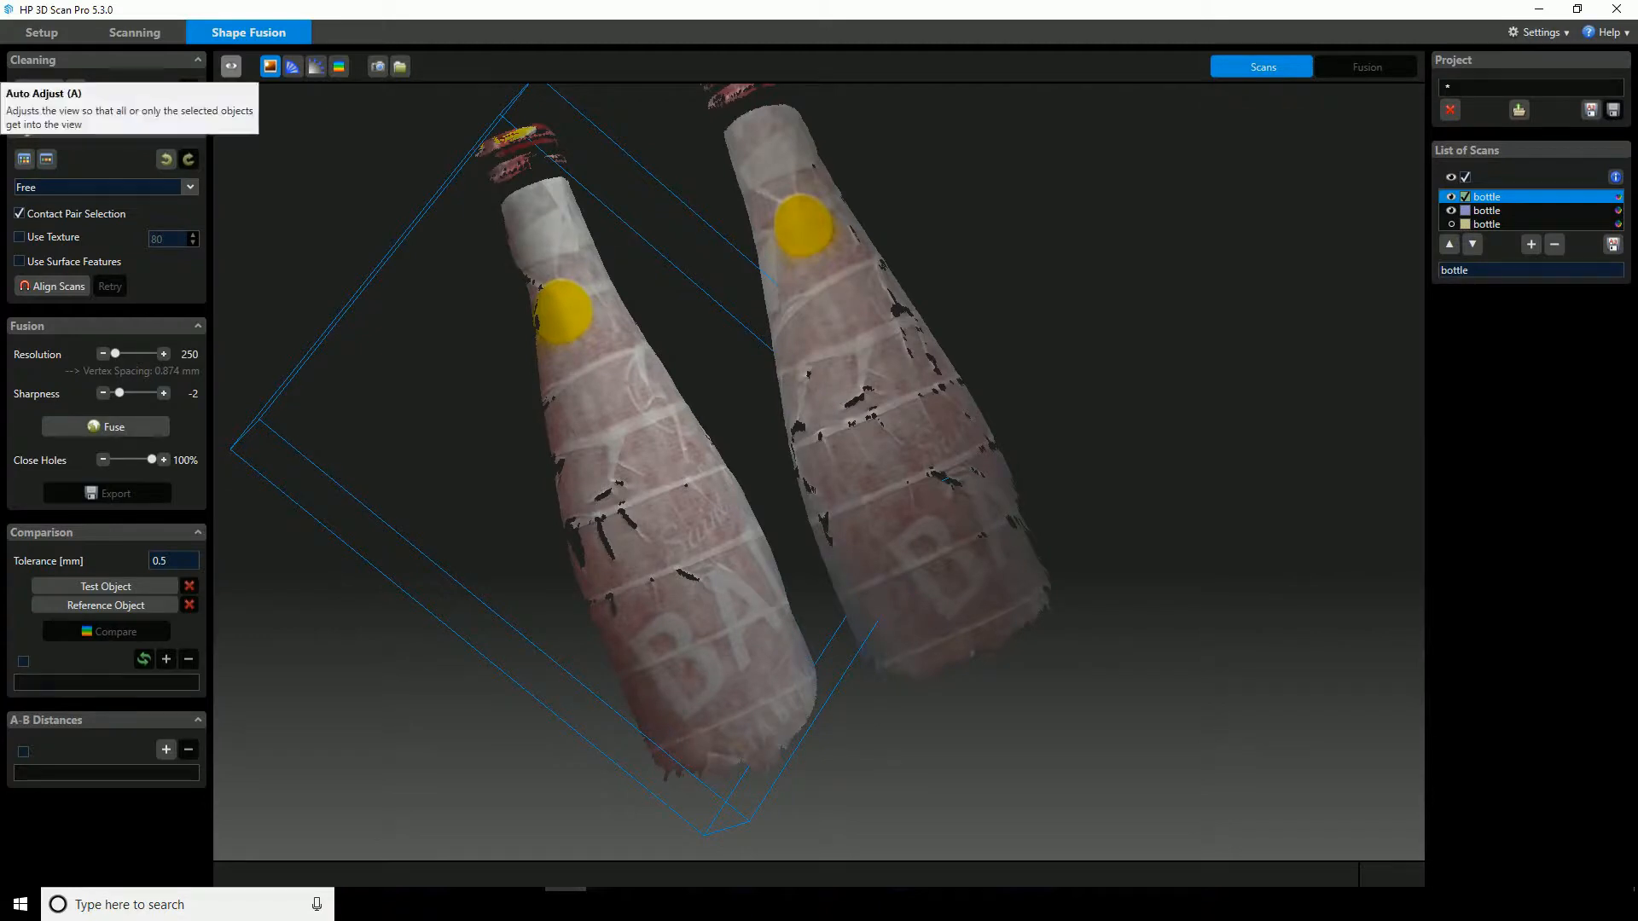
pyautogui.click(232, 66)
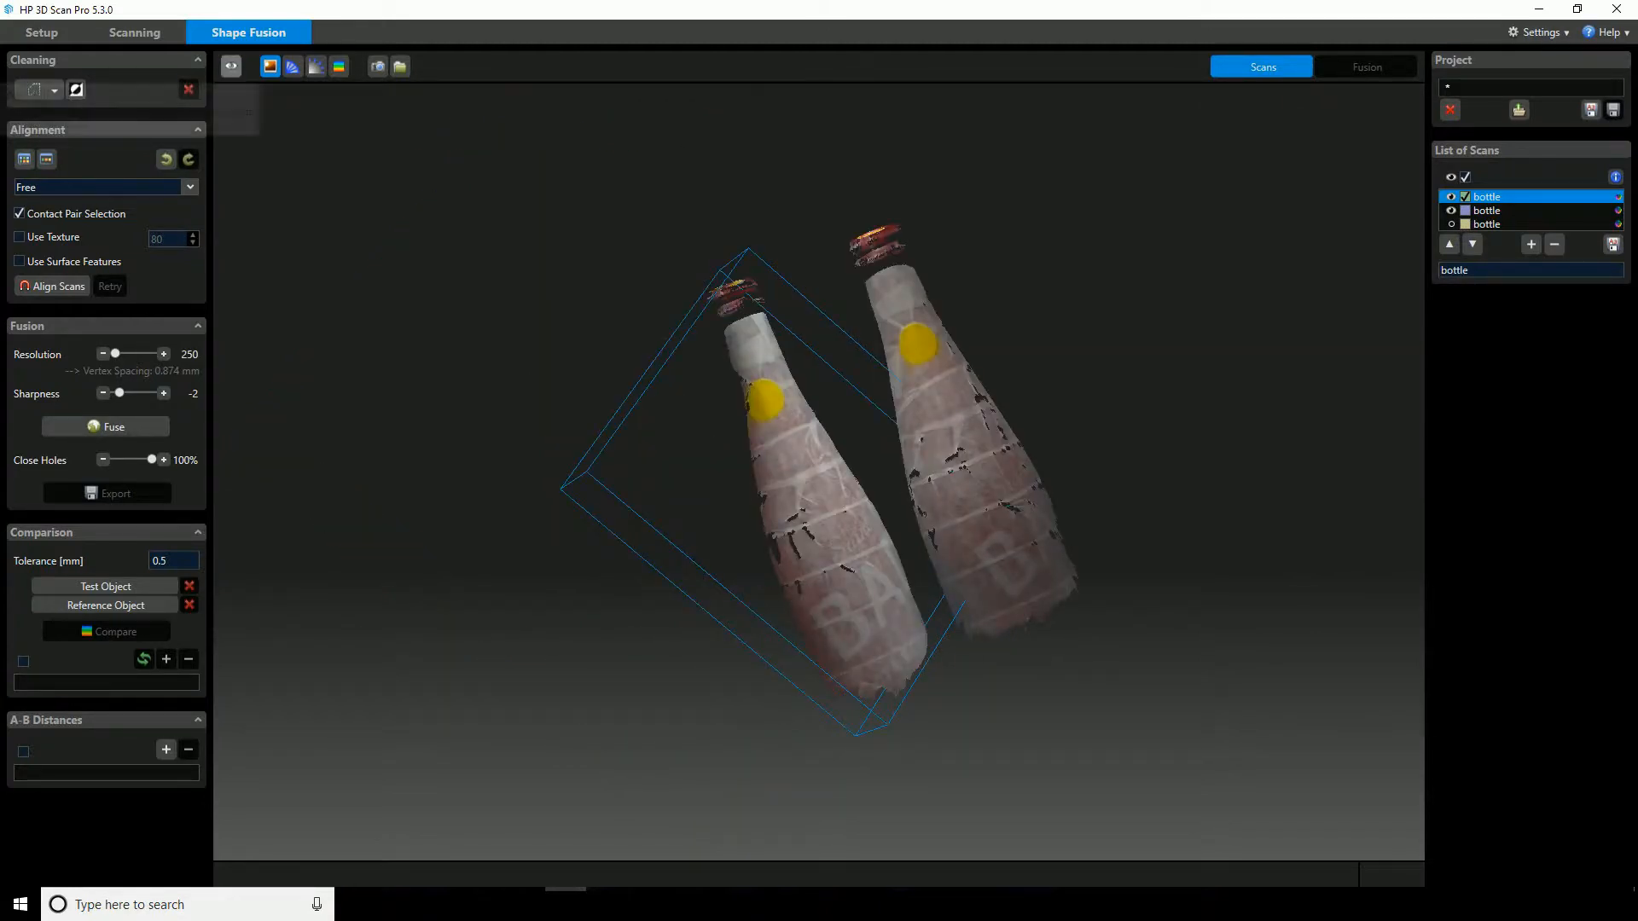
pyautogui.scroll(6, 819, 469)
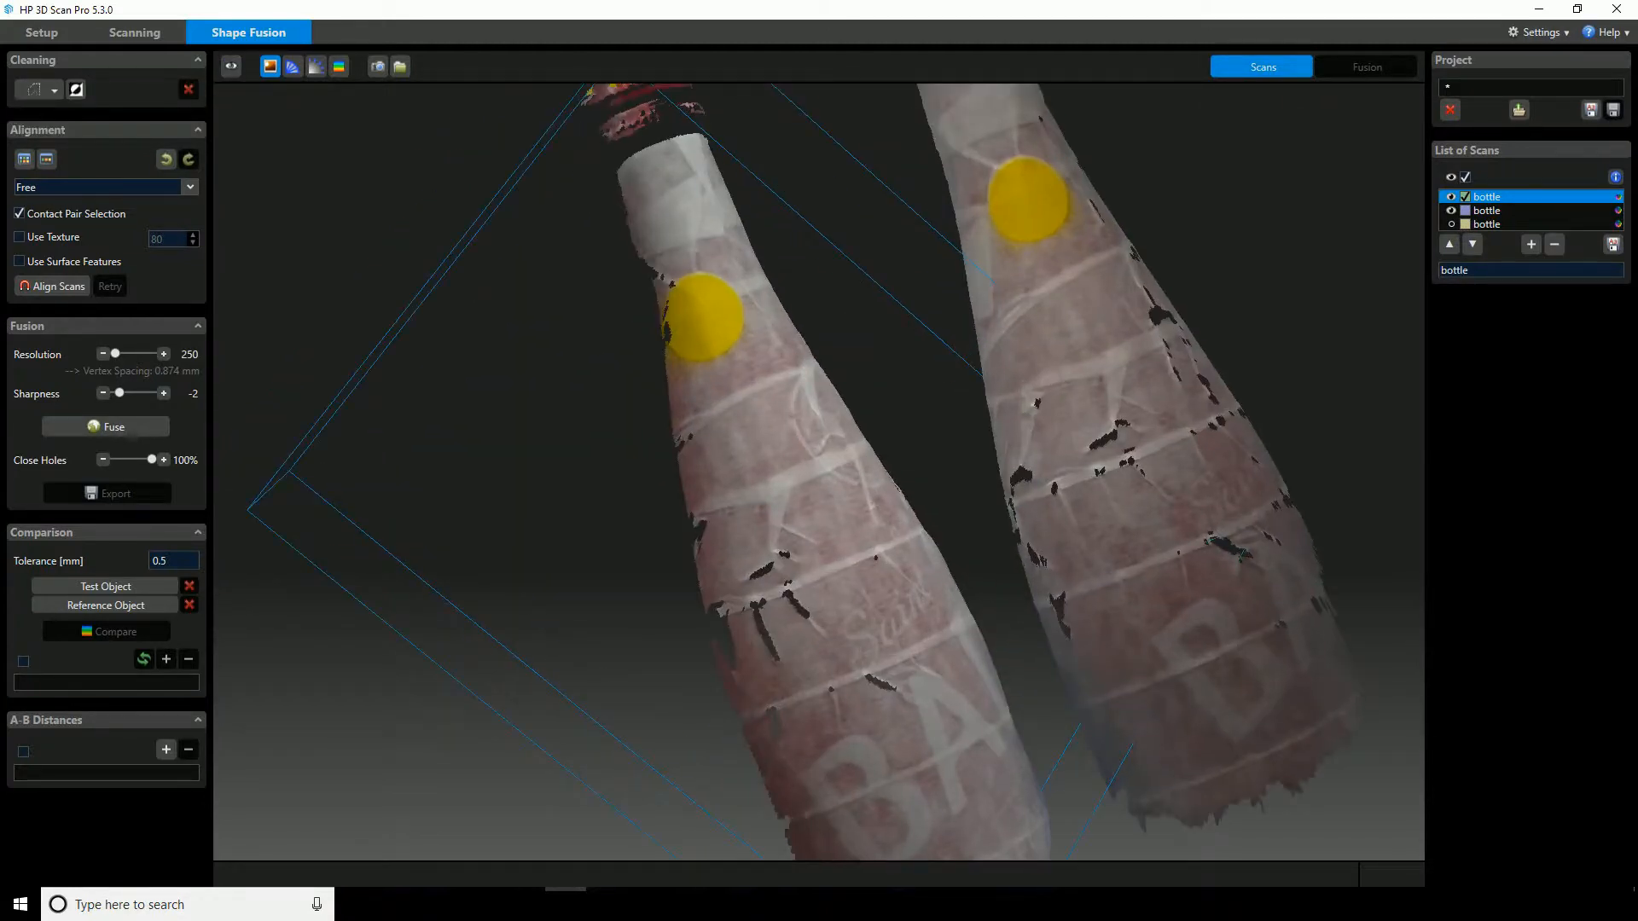
pyautogui.click(270, 66)
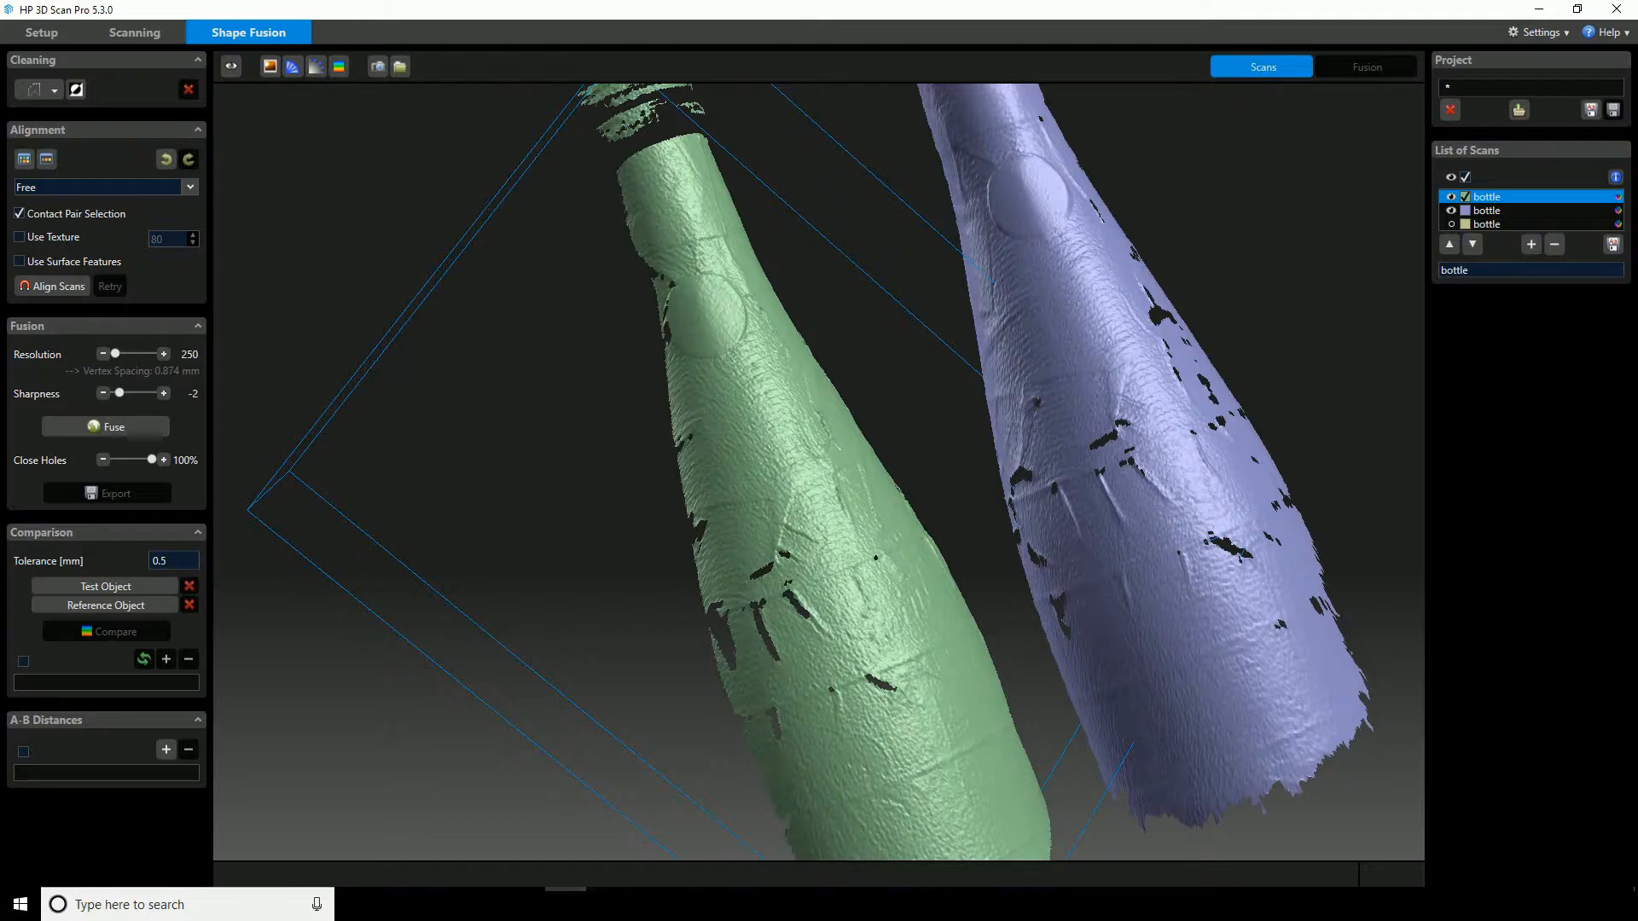
pyautogui.scroll(2, 819, 472)
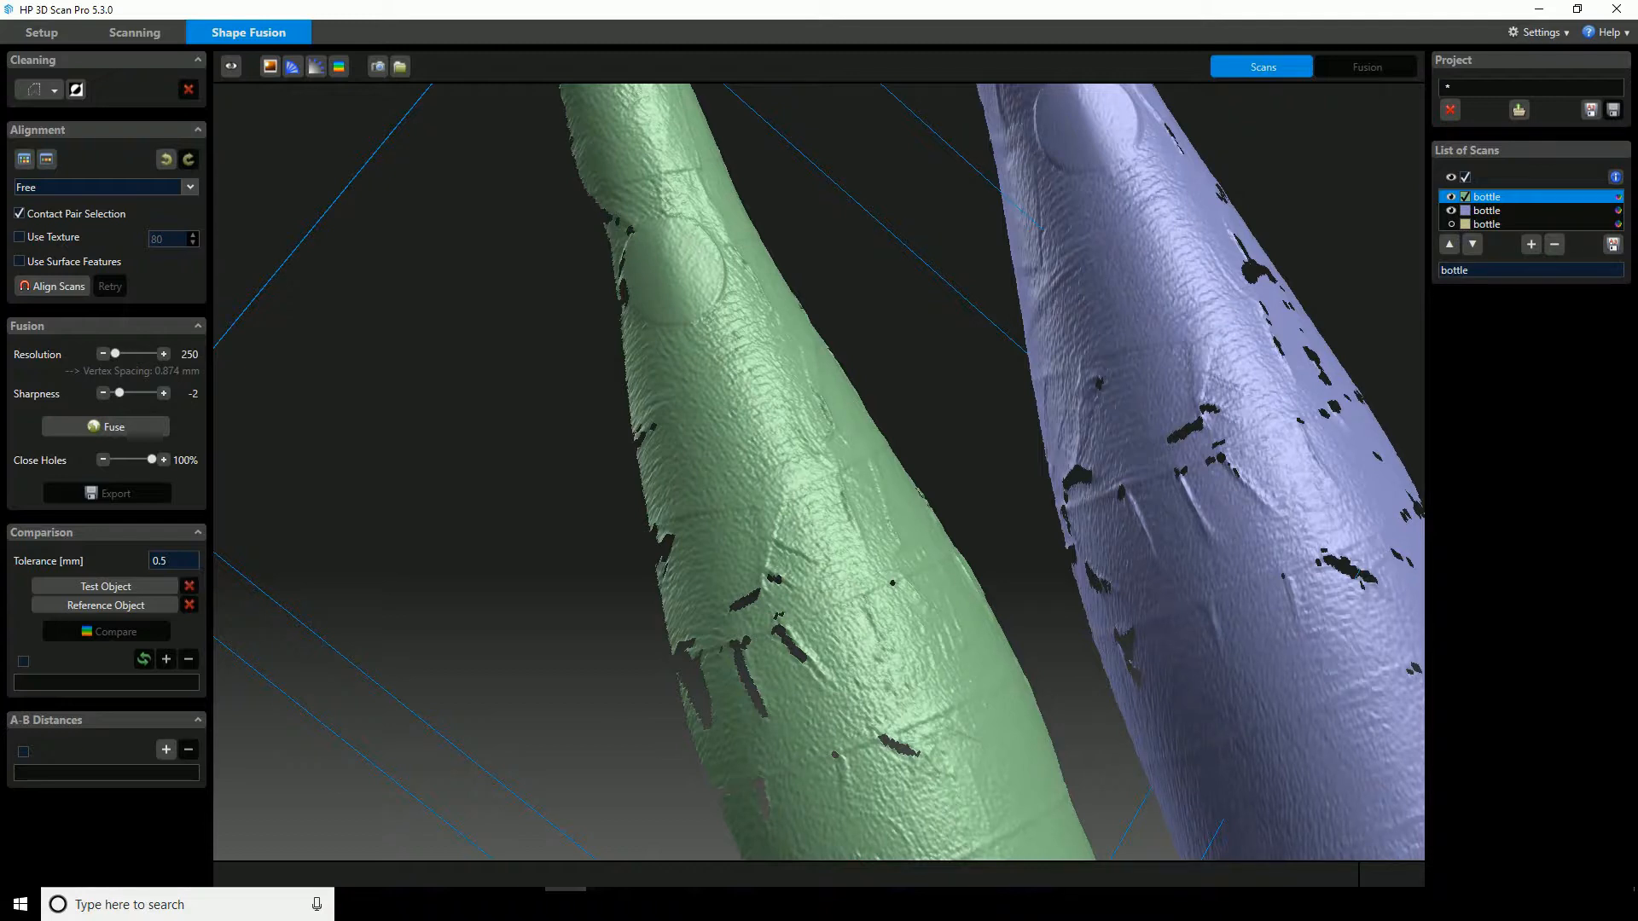
pyautogui.scroll(2, 819, 471)
pyautogui.moveTo(819, 472); pyautogui.dragTo(683, 459, button='middle')
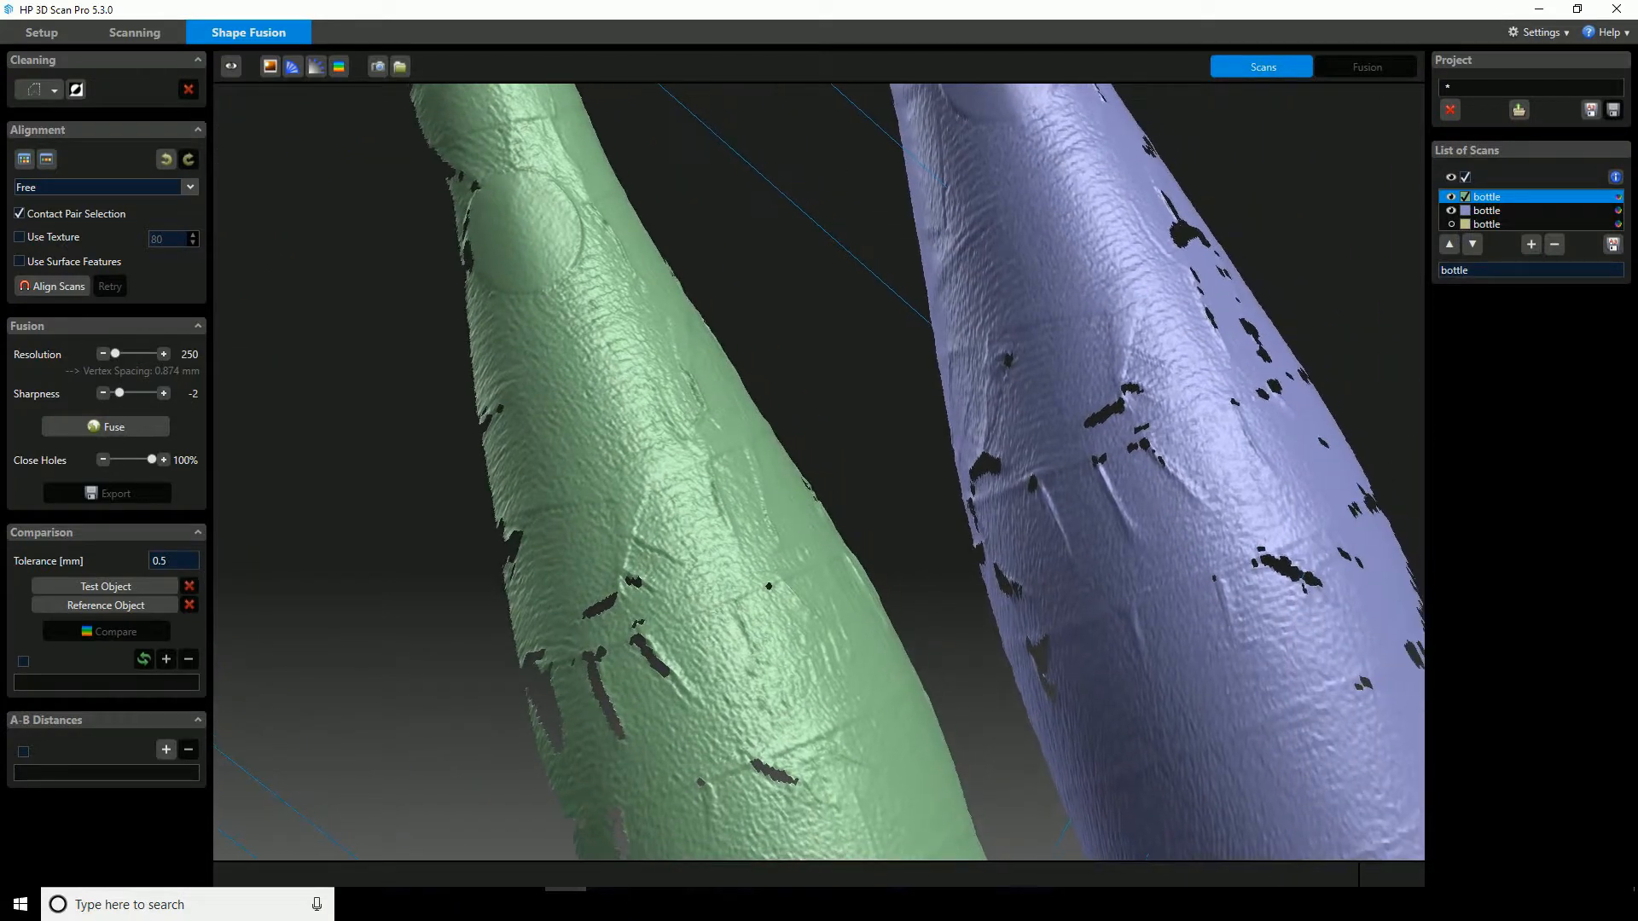
pyautogui.scroll(2, 682, 459)
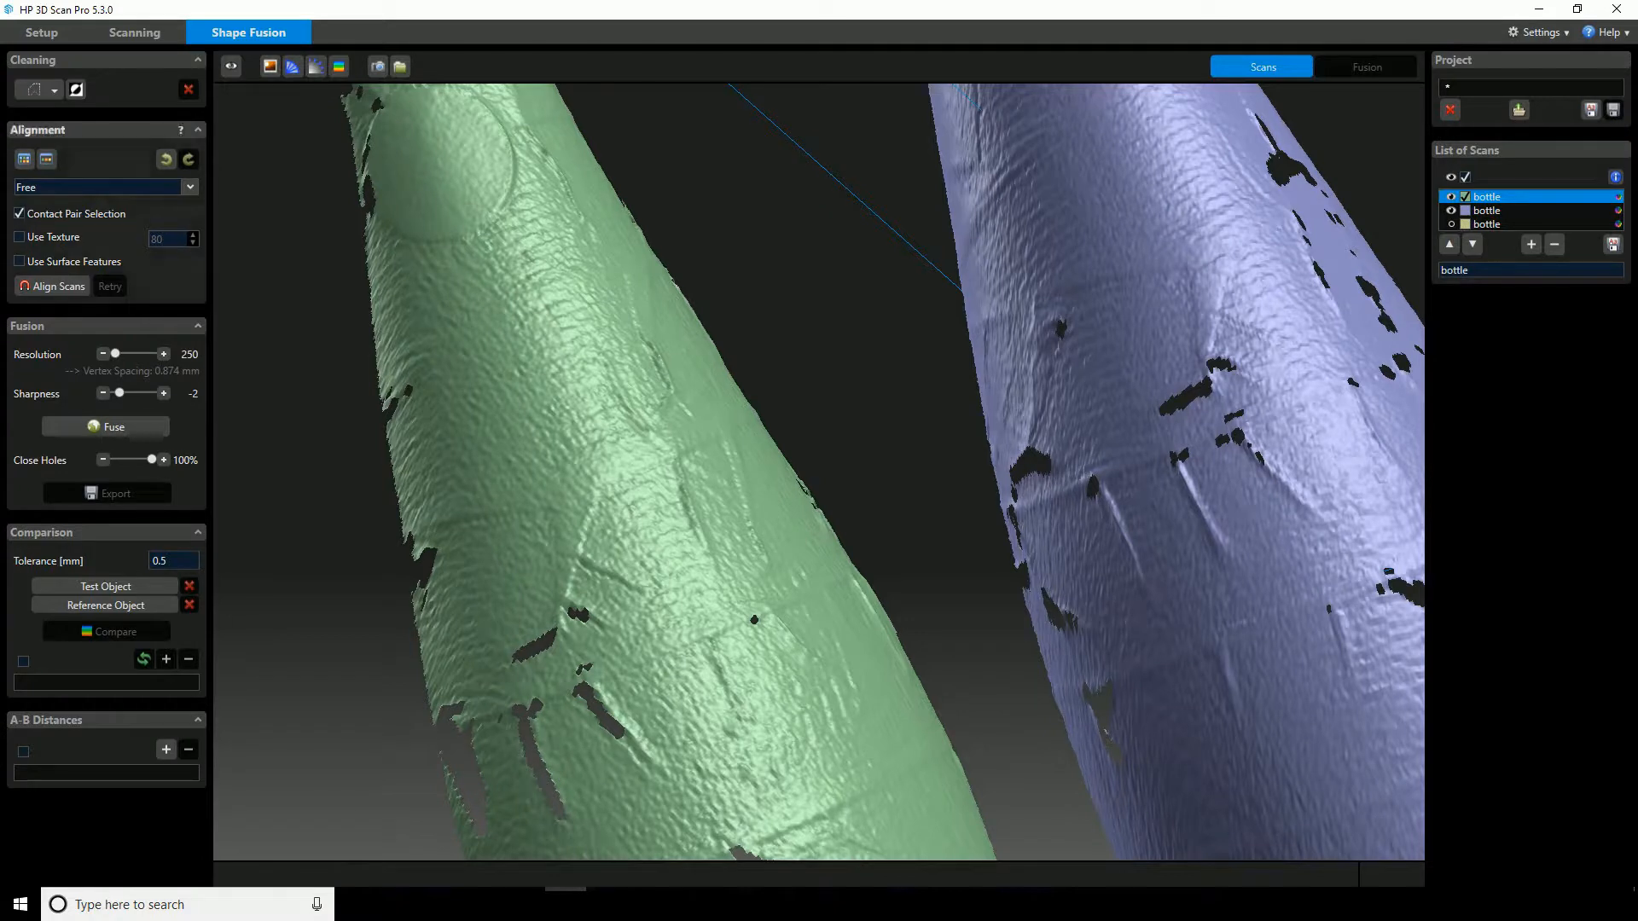
# Align the two visible scans in Free mode by picking the same tape crease region on the second and first scans.
pyautogui.click(106, 187)
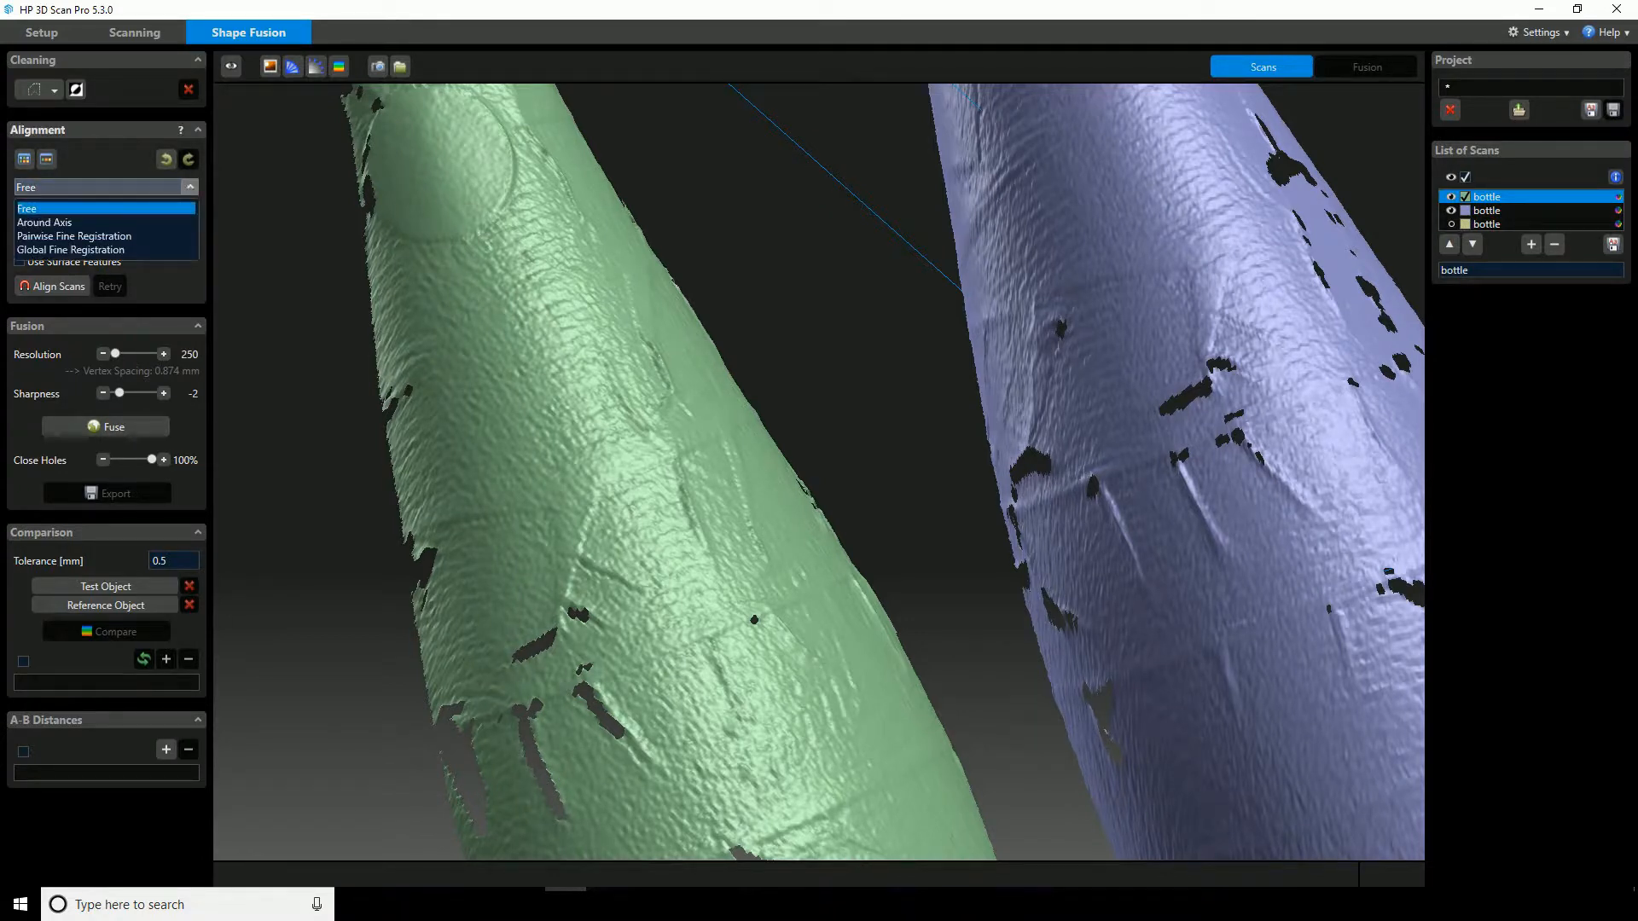
pyautogui.click(94, 208)
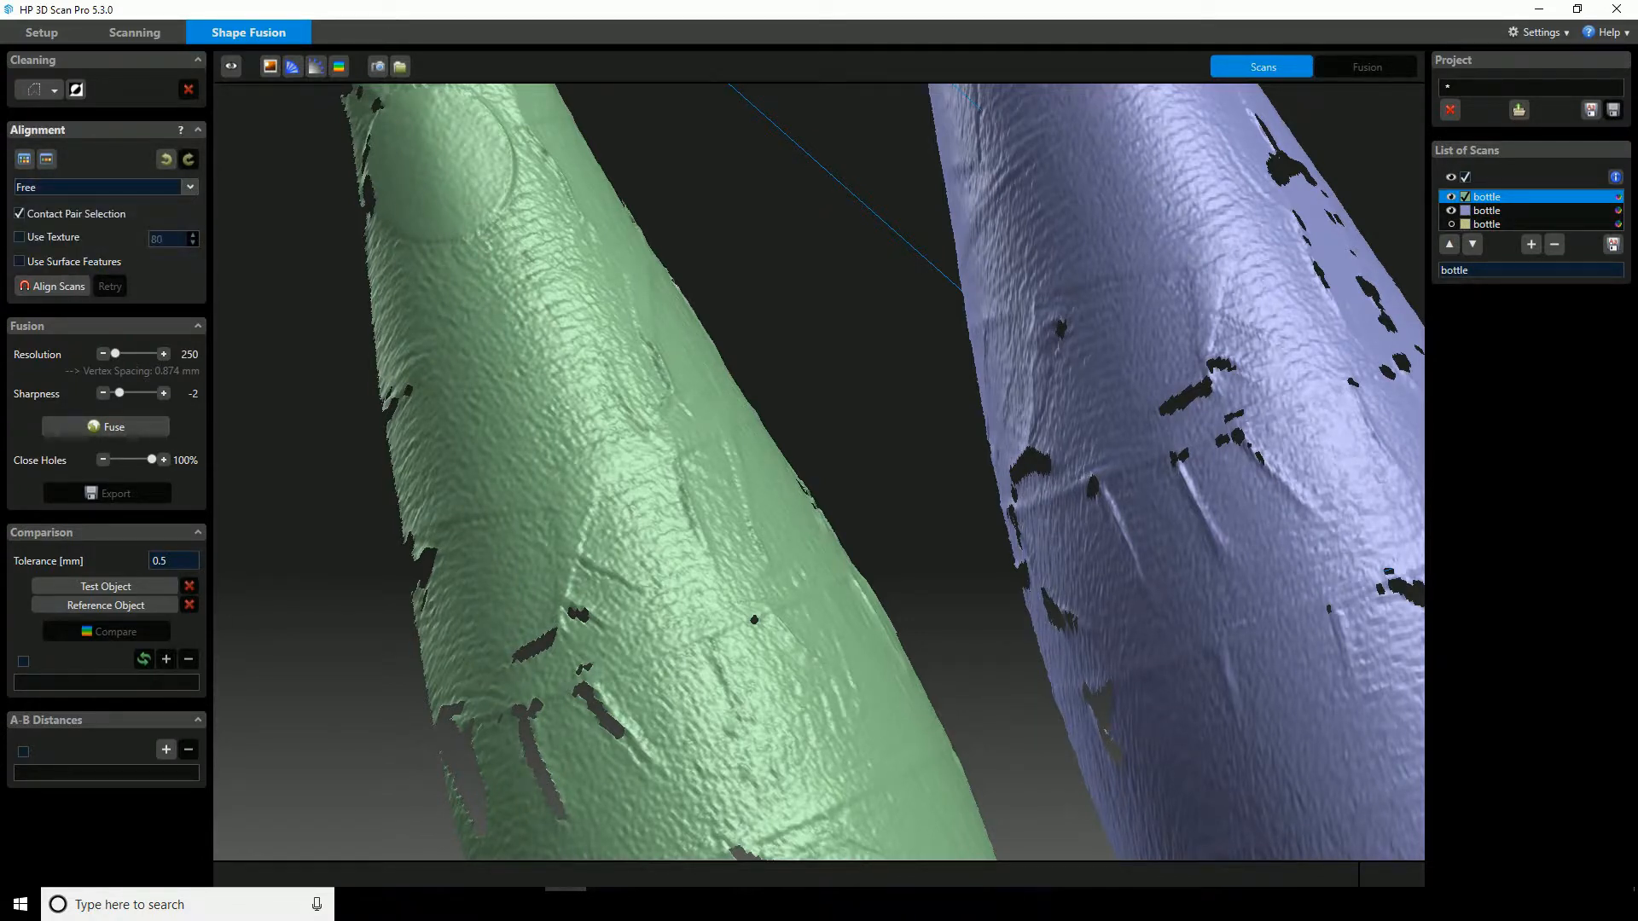
pyautogui.click(53, 285)
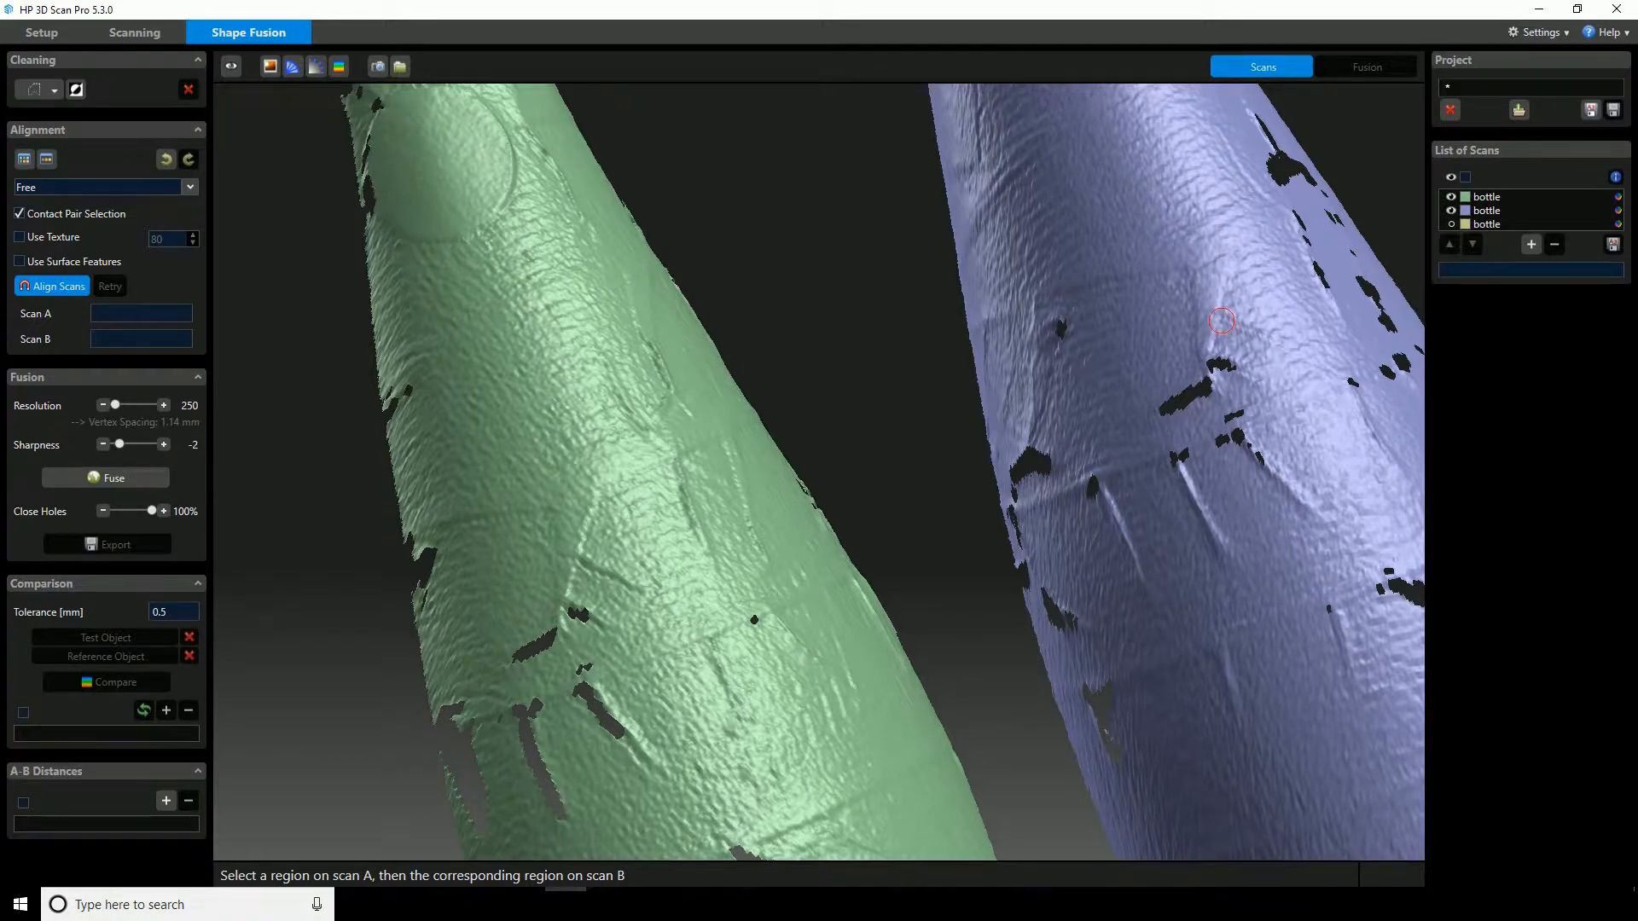
pyautogui.click(1222, 320)
pyautogui.click(581, 563)
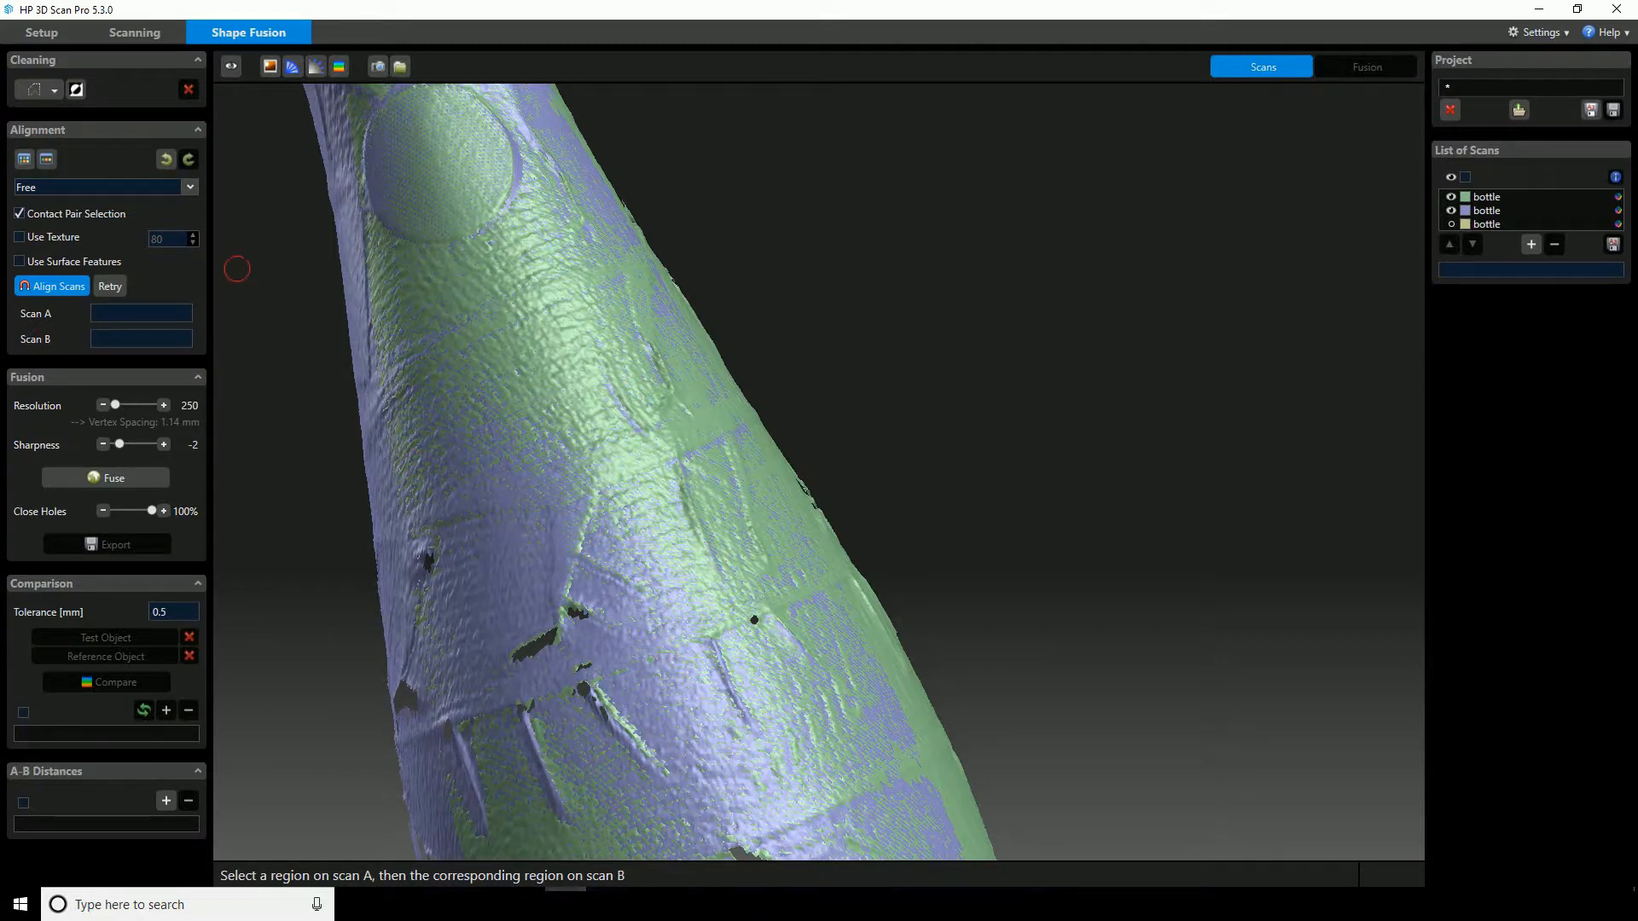
# Refine the alignment of the two visible scans by running Global Fine Registration twice.
pyautogui.click(103, 186)
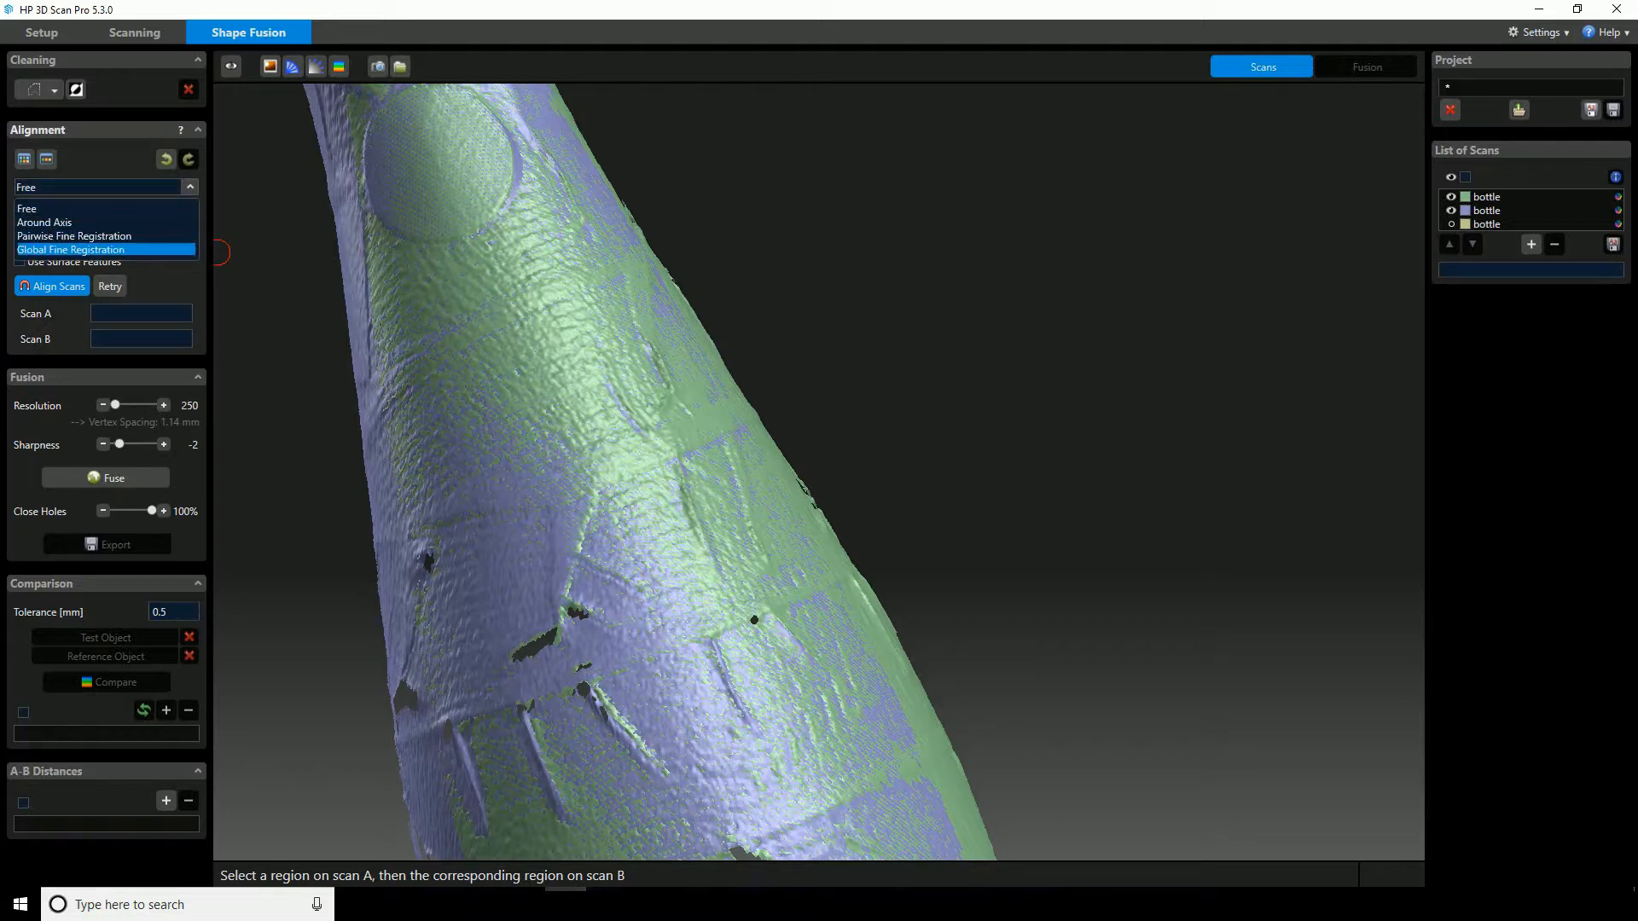
pyautogui.click(93, 250)
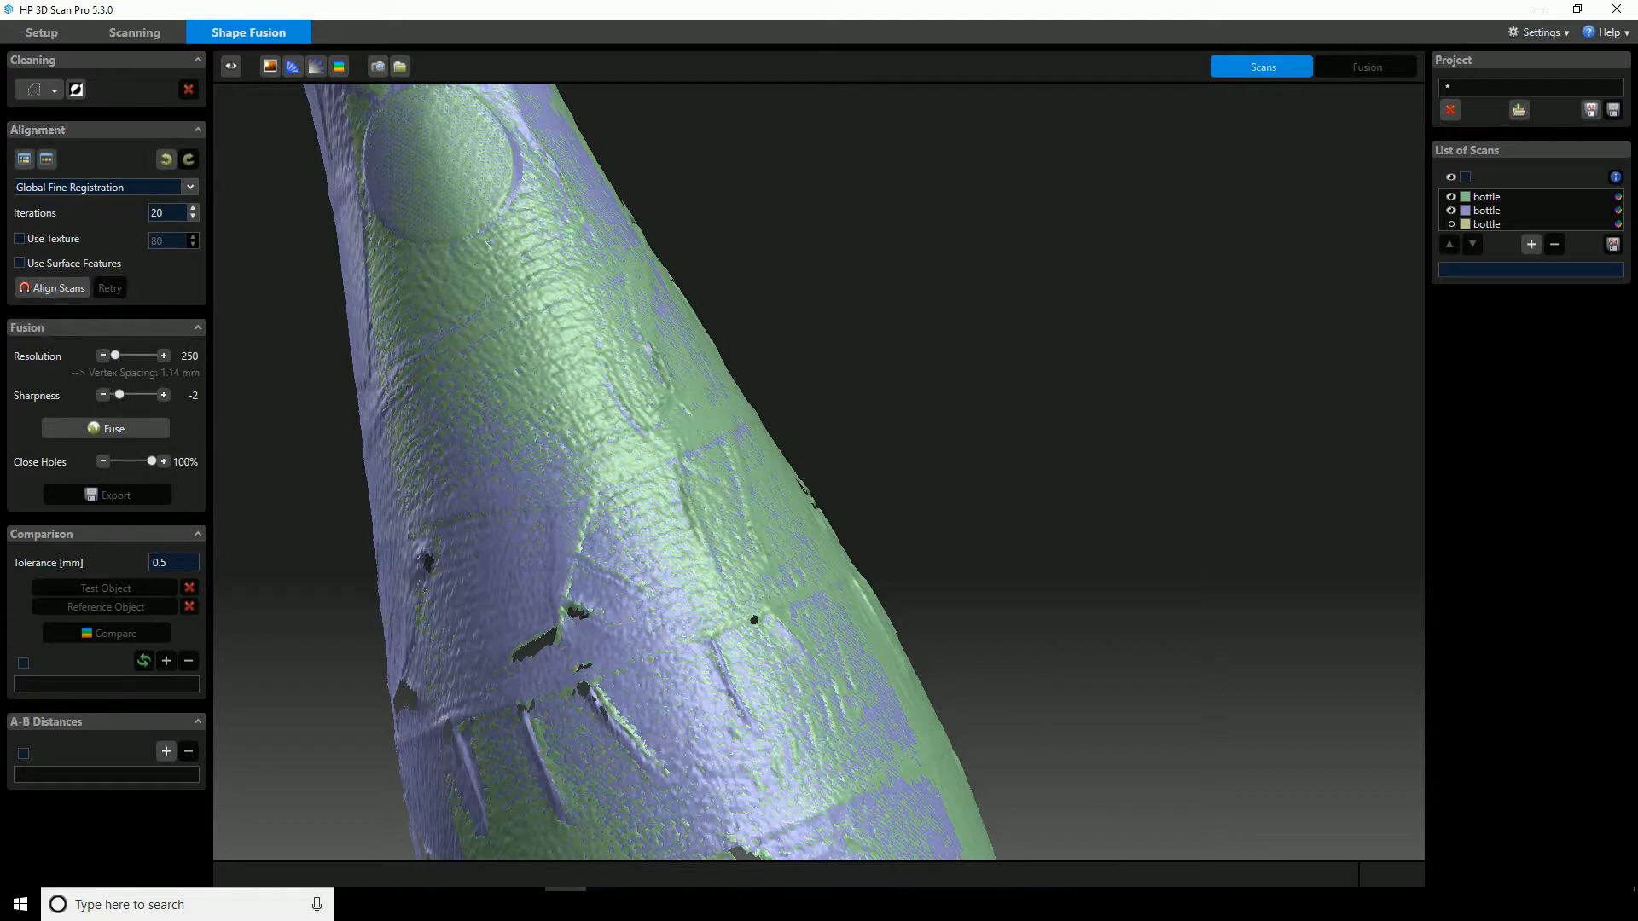
pyautogui.scroll(1, 819, 472)
pyautogui.scroll(-5, 819, 472)
pyautogui.scroll(-5, 819, 472)
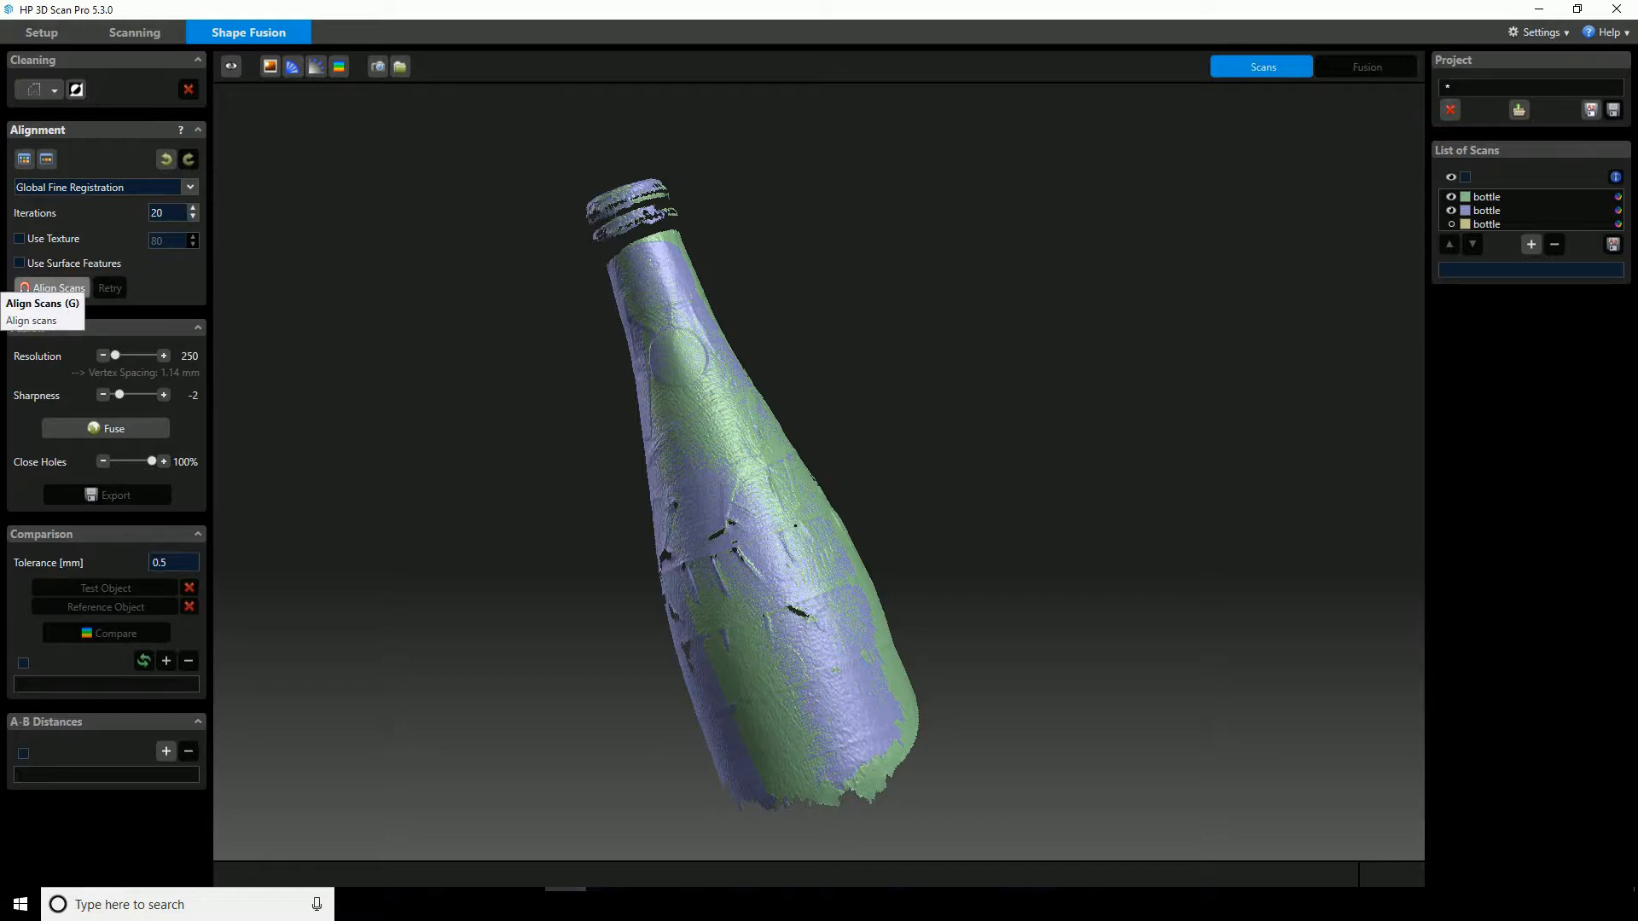
pyautogui.click(51, 288)
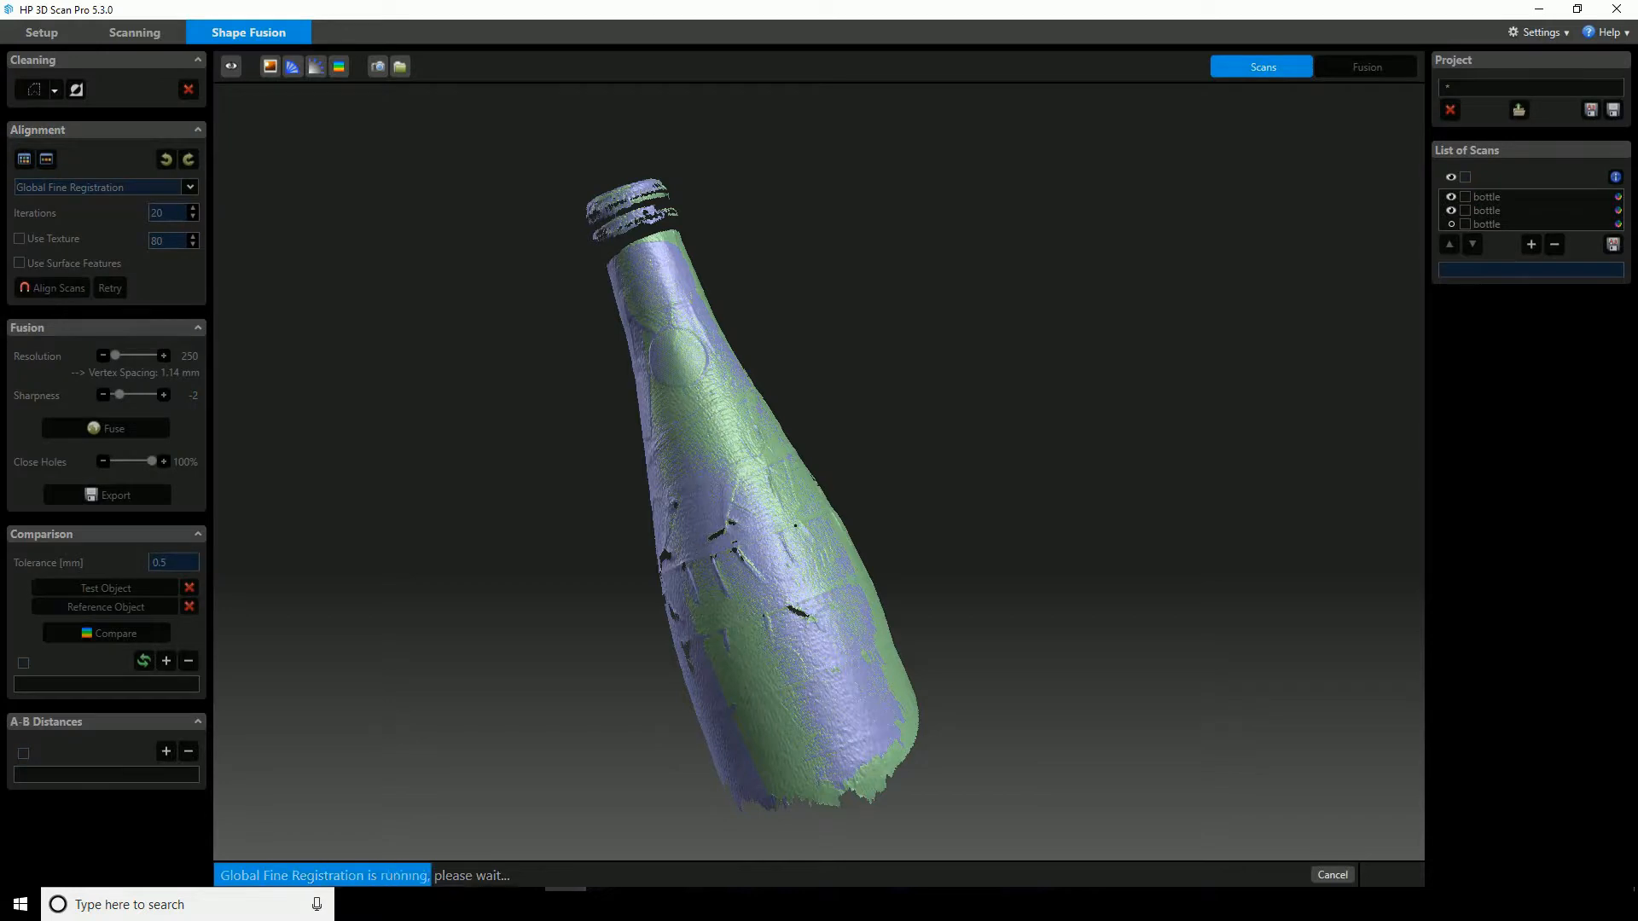
pyautogui.scroll(6, 785, 444)
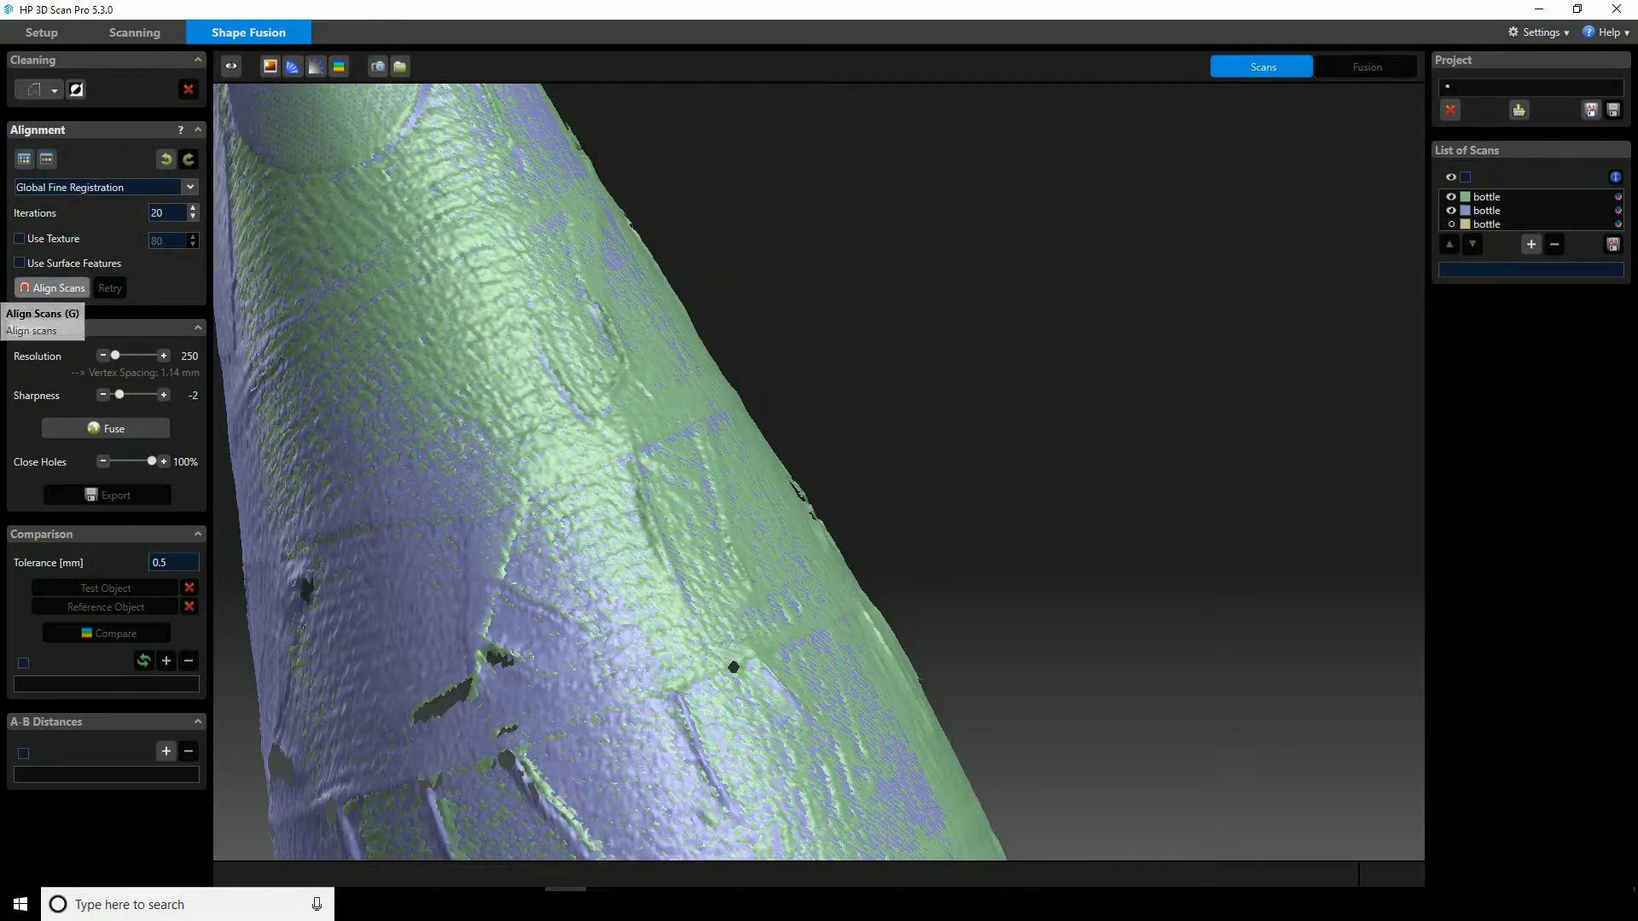
pyautogui.click(51, 288)
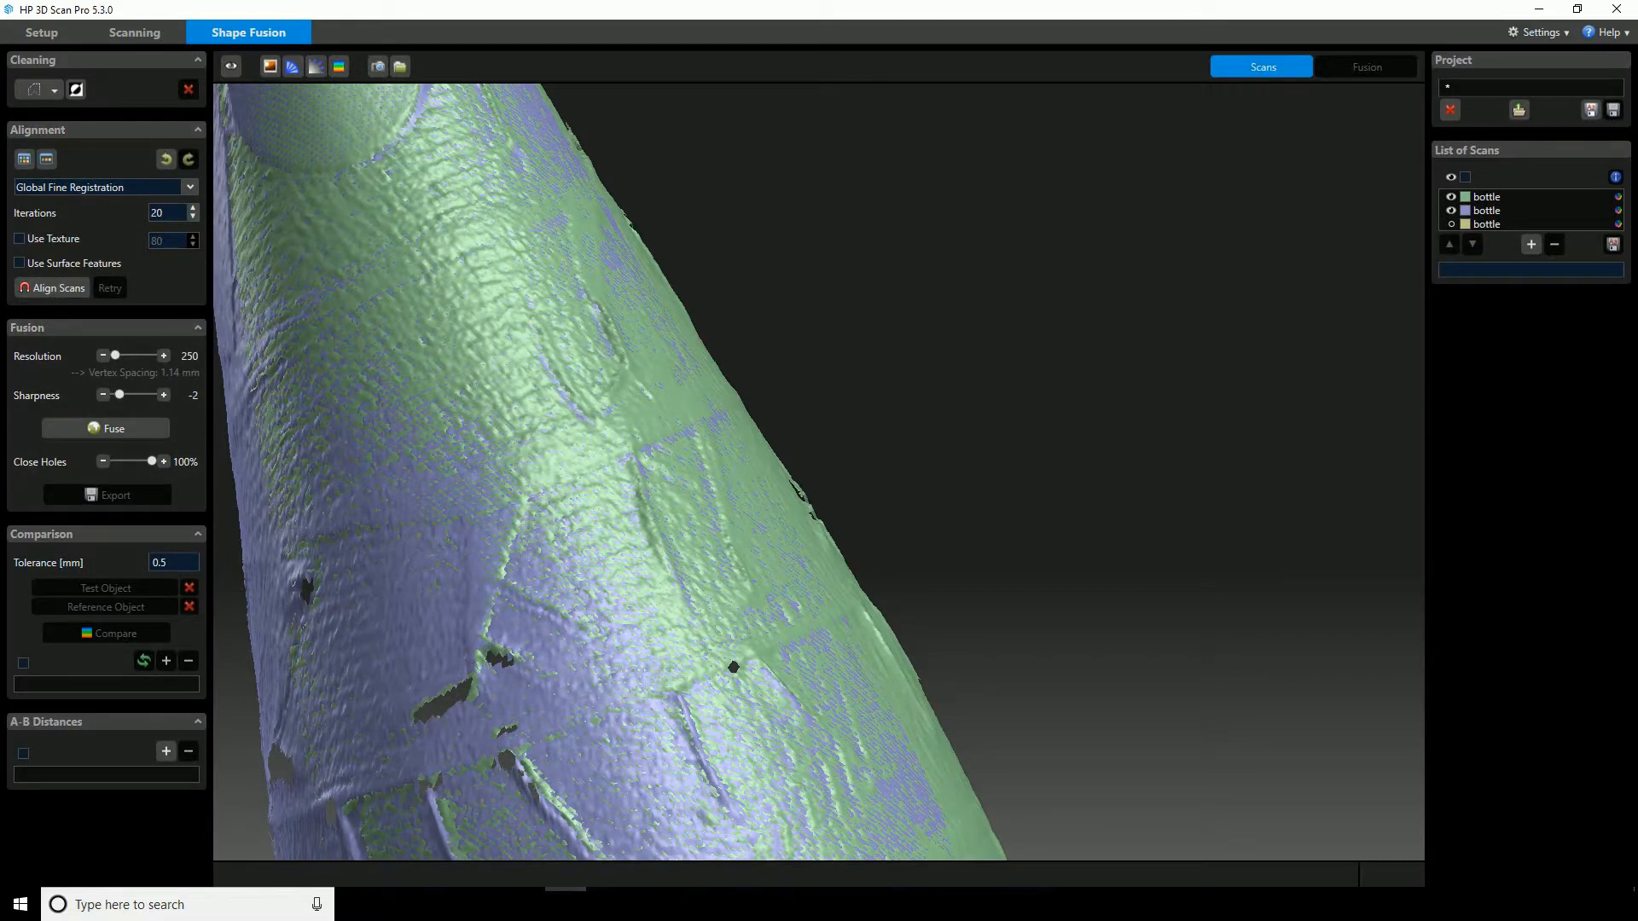
pyautogui.scroll(-10, 819, 469)
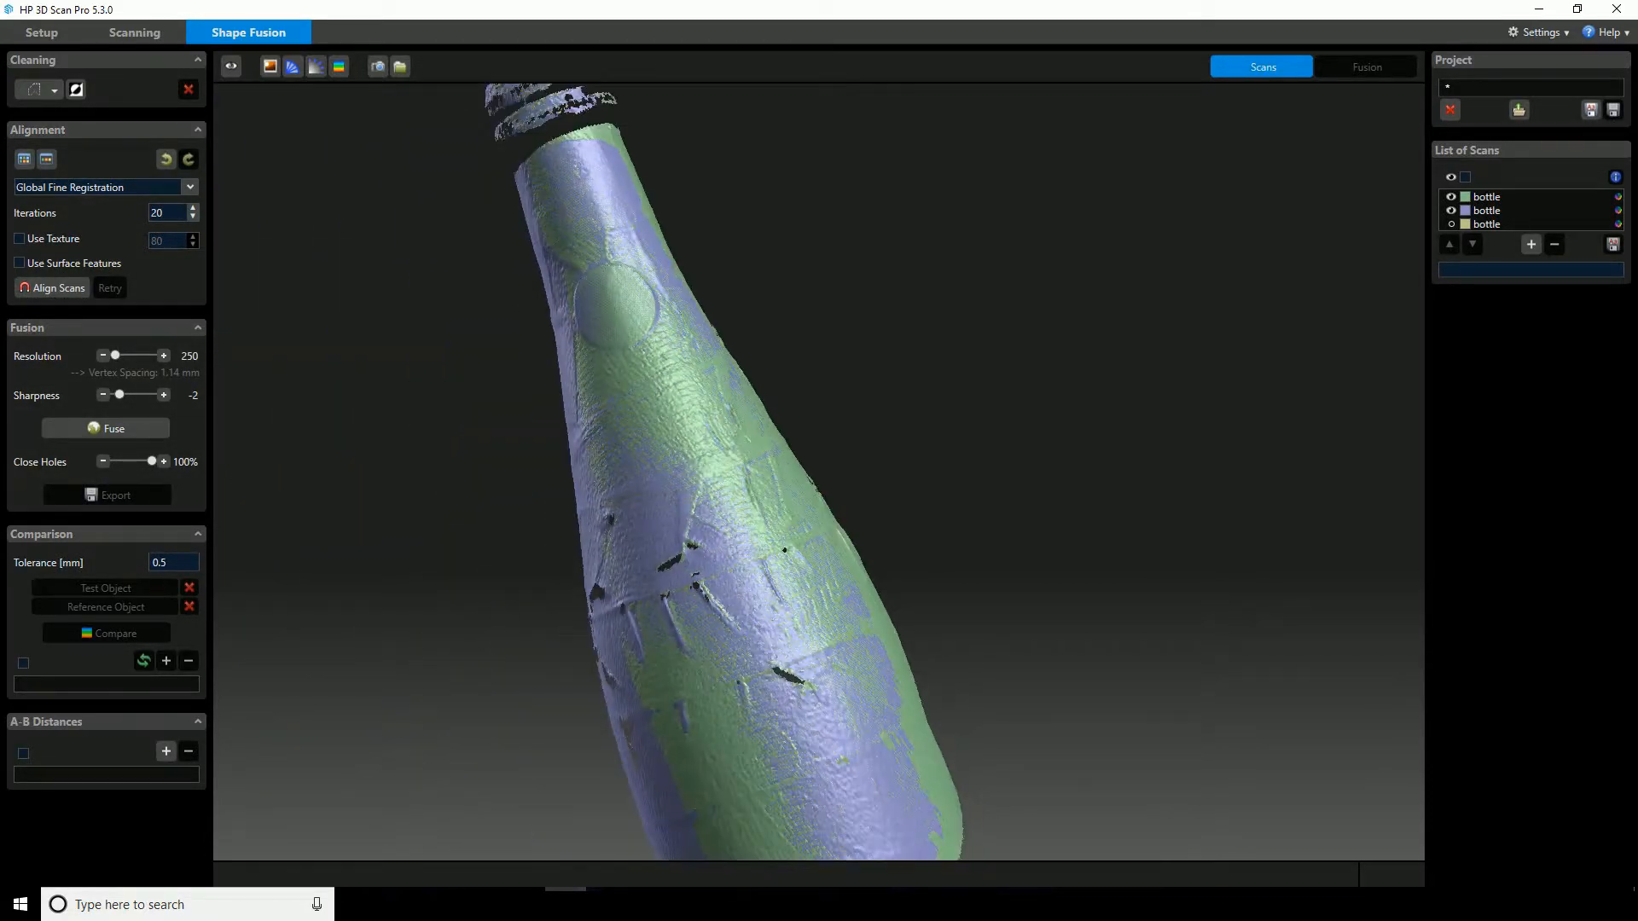
pyautogui.scroll(-4, 819, 469)
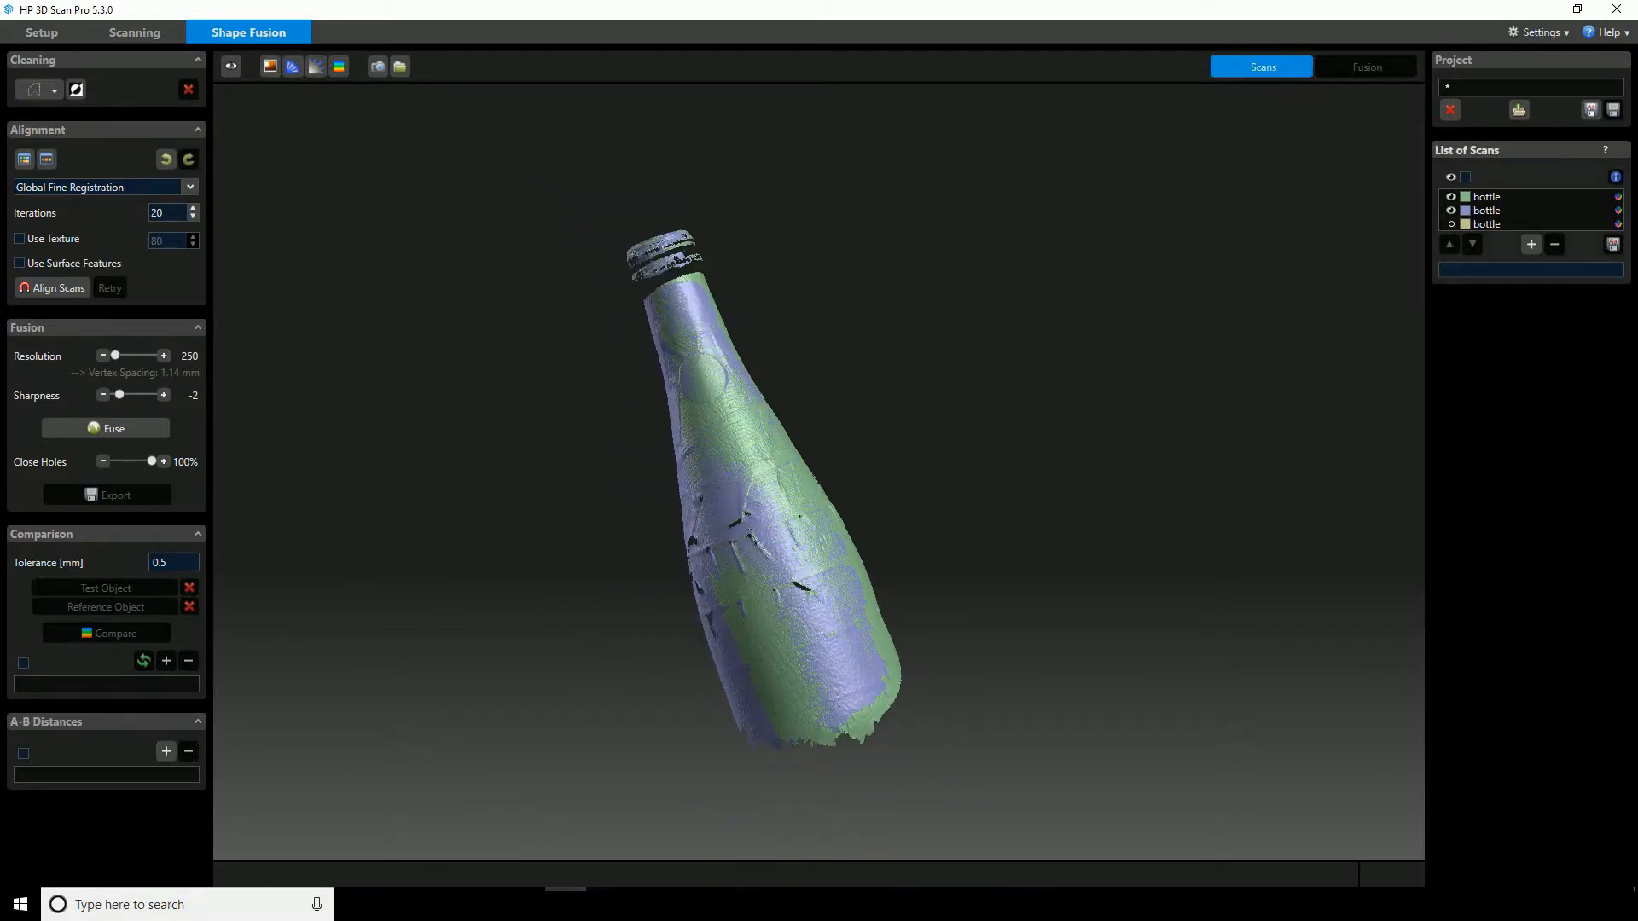
# Combine the two aligned bottle scans into one group.
pyautogui.click(1485, 197)
pyautogui.keyDown('ctrl'); pyautogui.click(1485, 210); pyautogui.keyUp('ctrl')
pyautogui.rightClick(1478, 210)
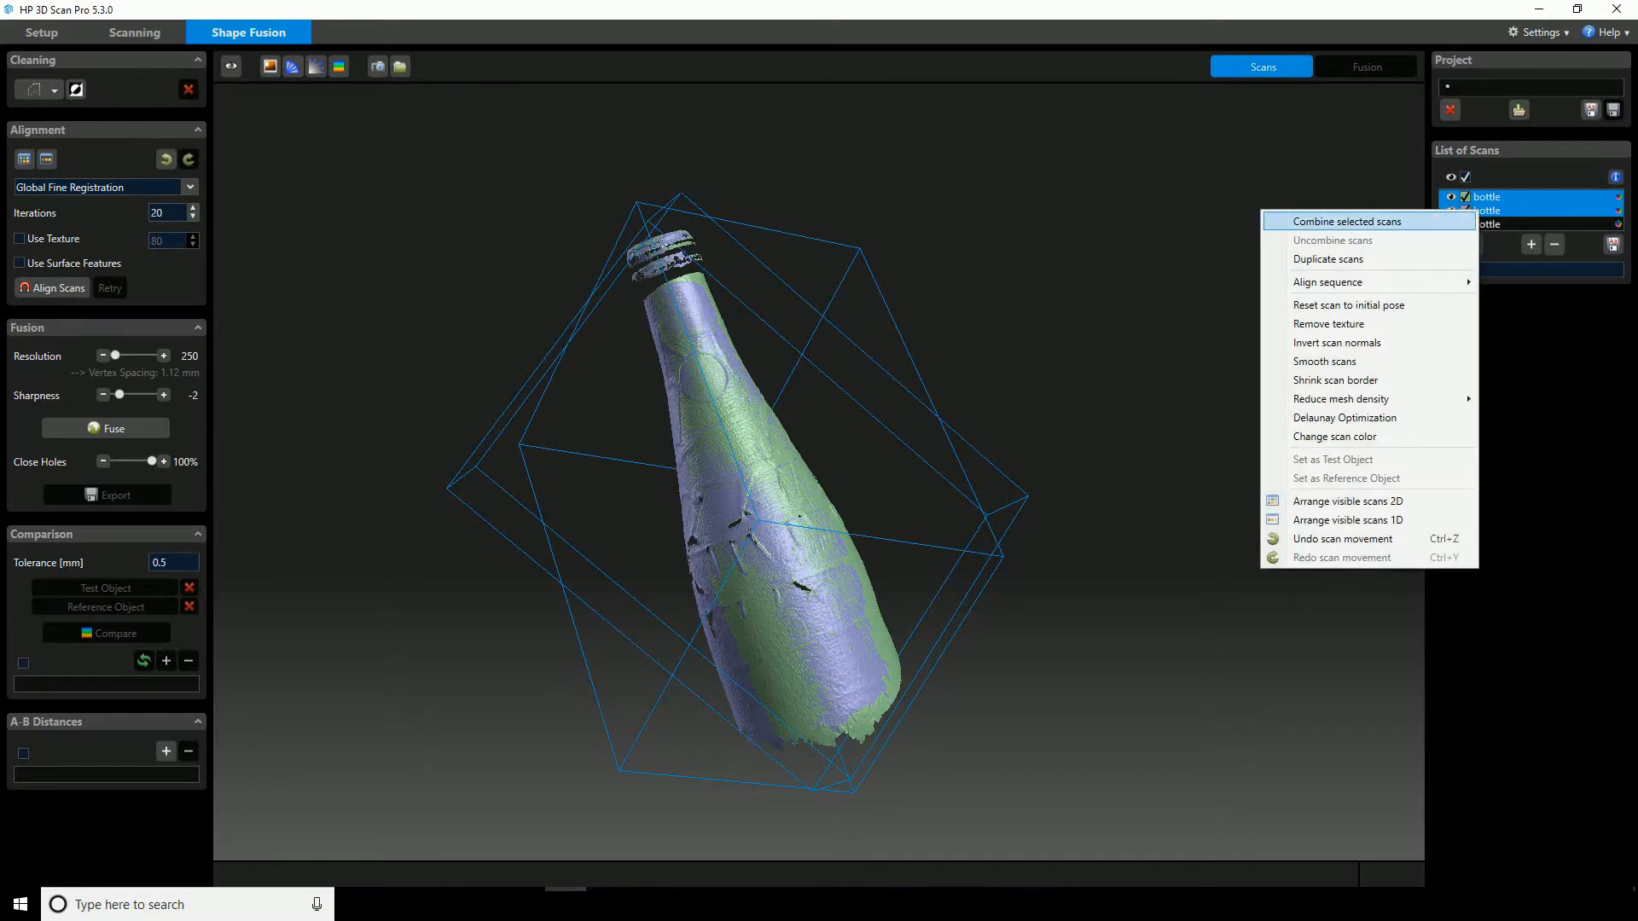
pyautogui.press('Return')
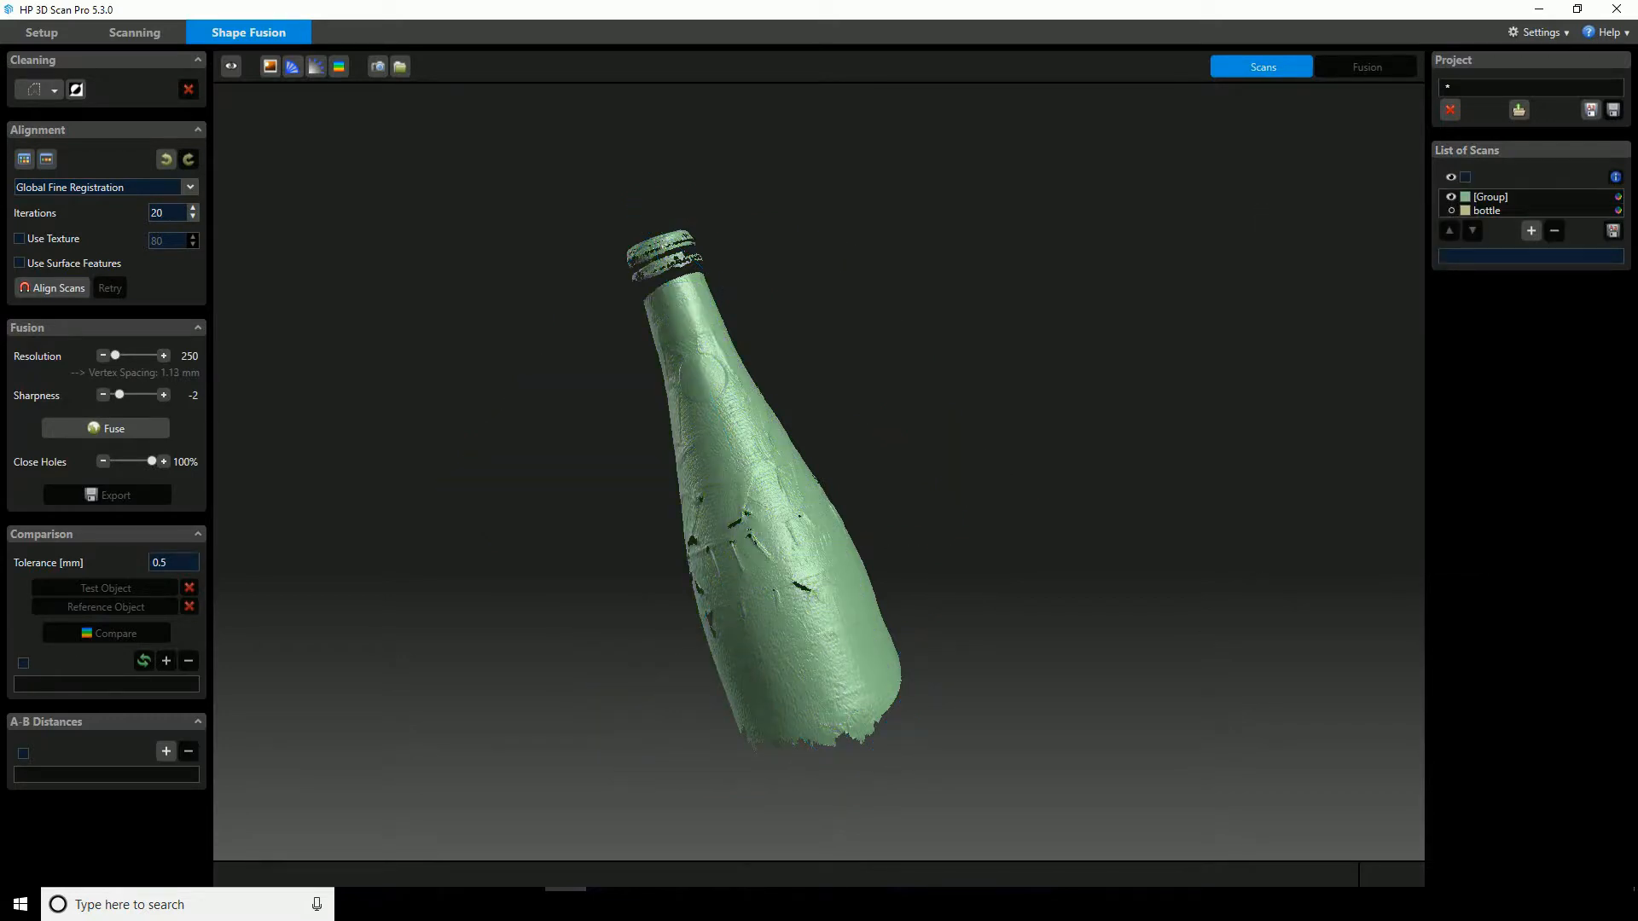
# Show the remaining bottle scan and rotate it so its dot and tape creases face the same way as the group's.
pyautogui.click(1451, 211)
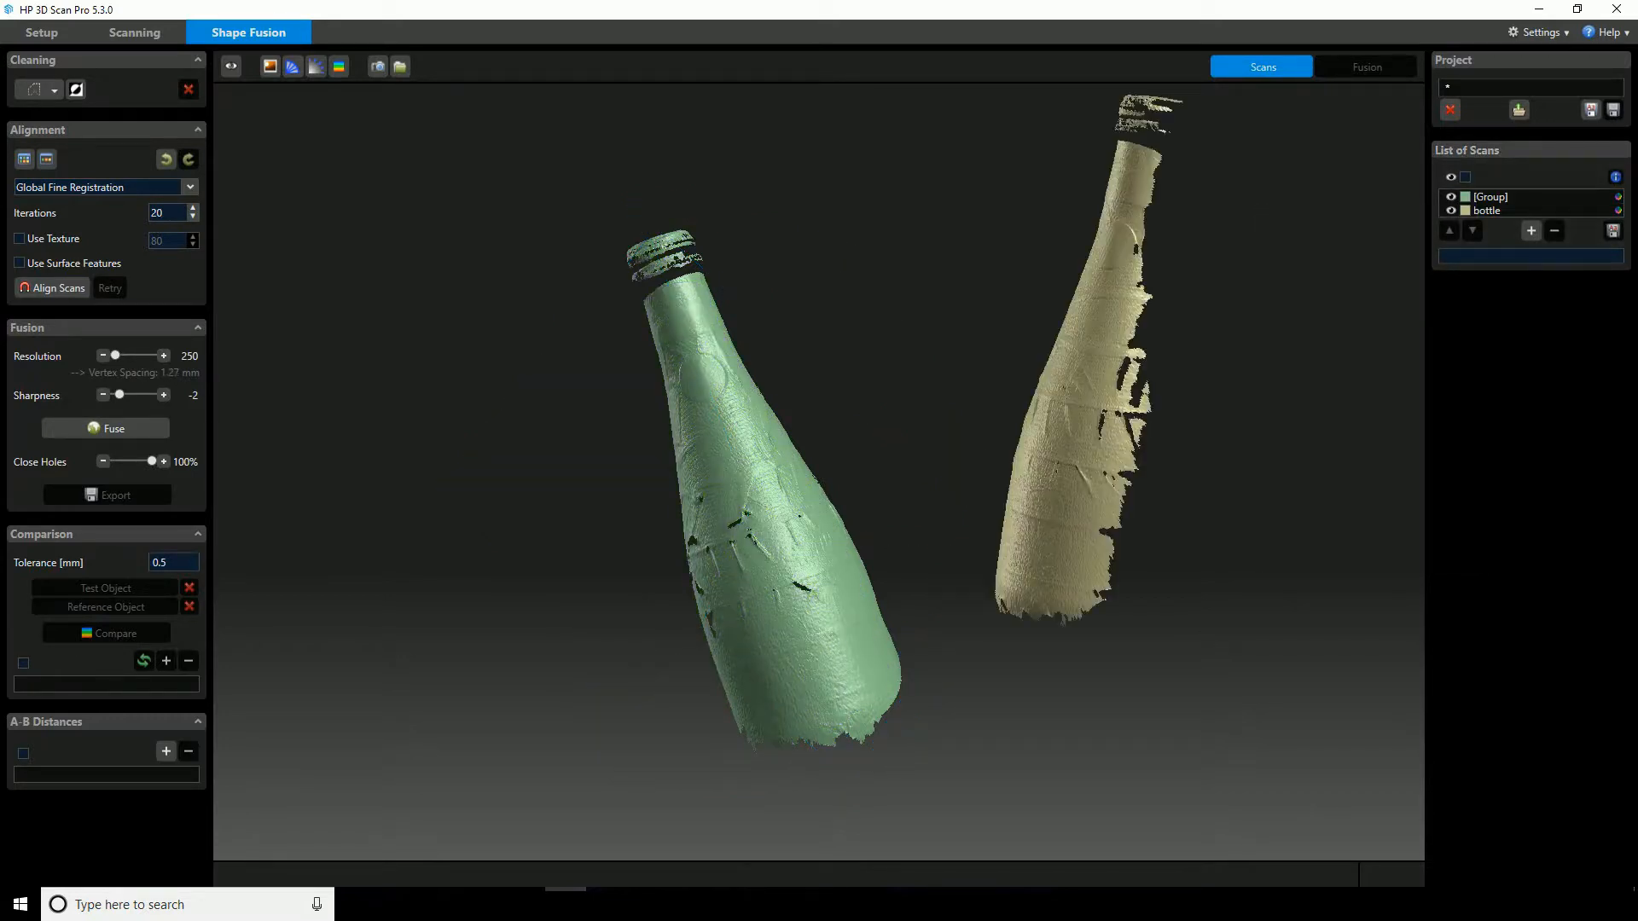
pyautogui.click(1465, 211)
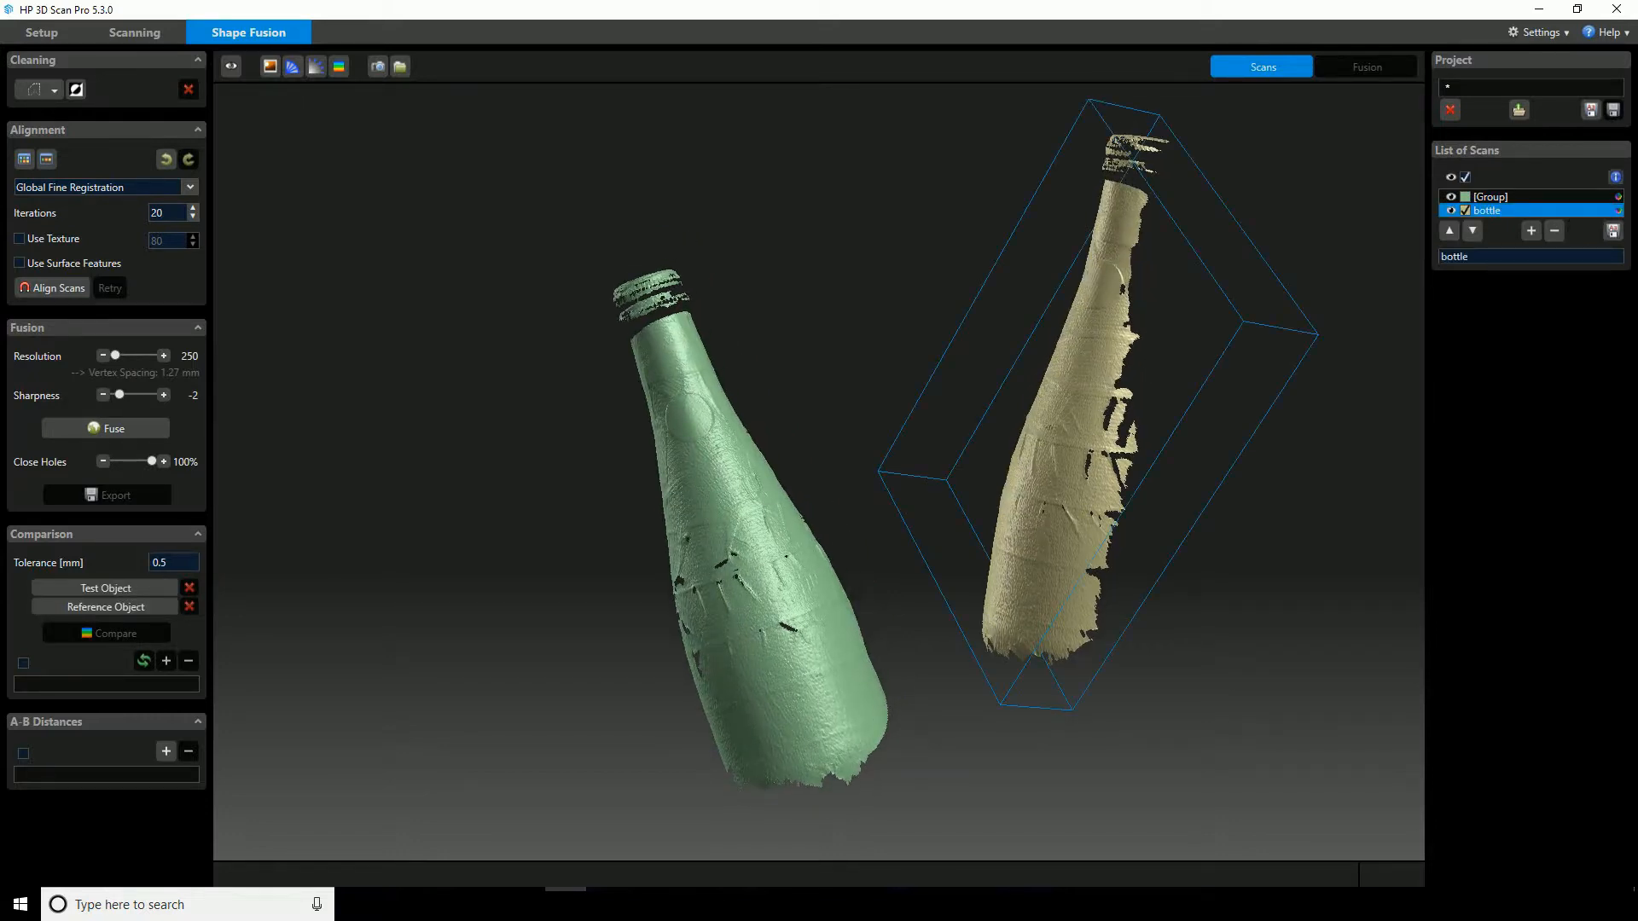
pyautogui.keyDown('ctrl'); pyautogui.moveTo(1058, 426); pyautogui.dragTo(955, 452); pyautogui.keyUp('ctrl')
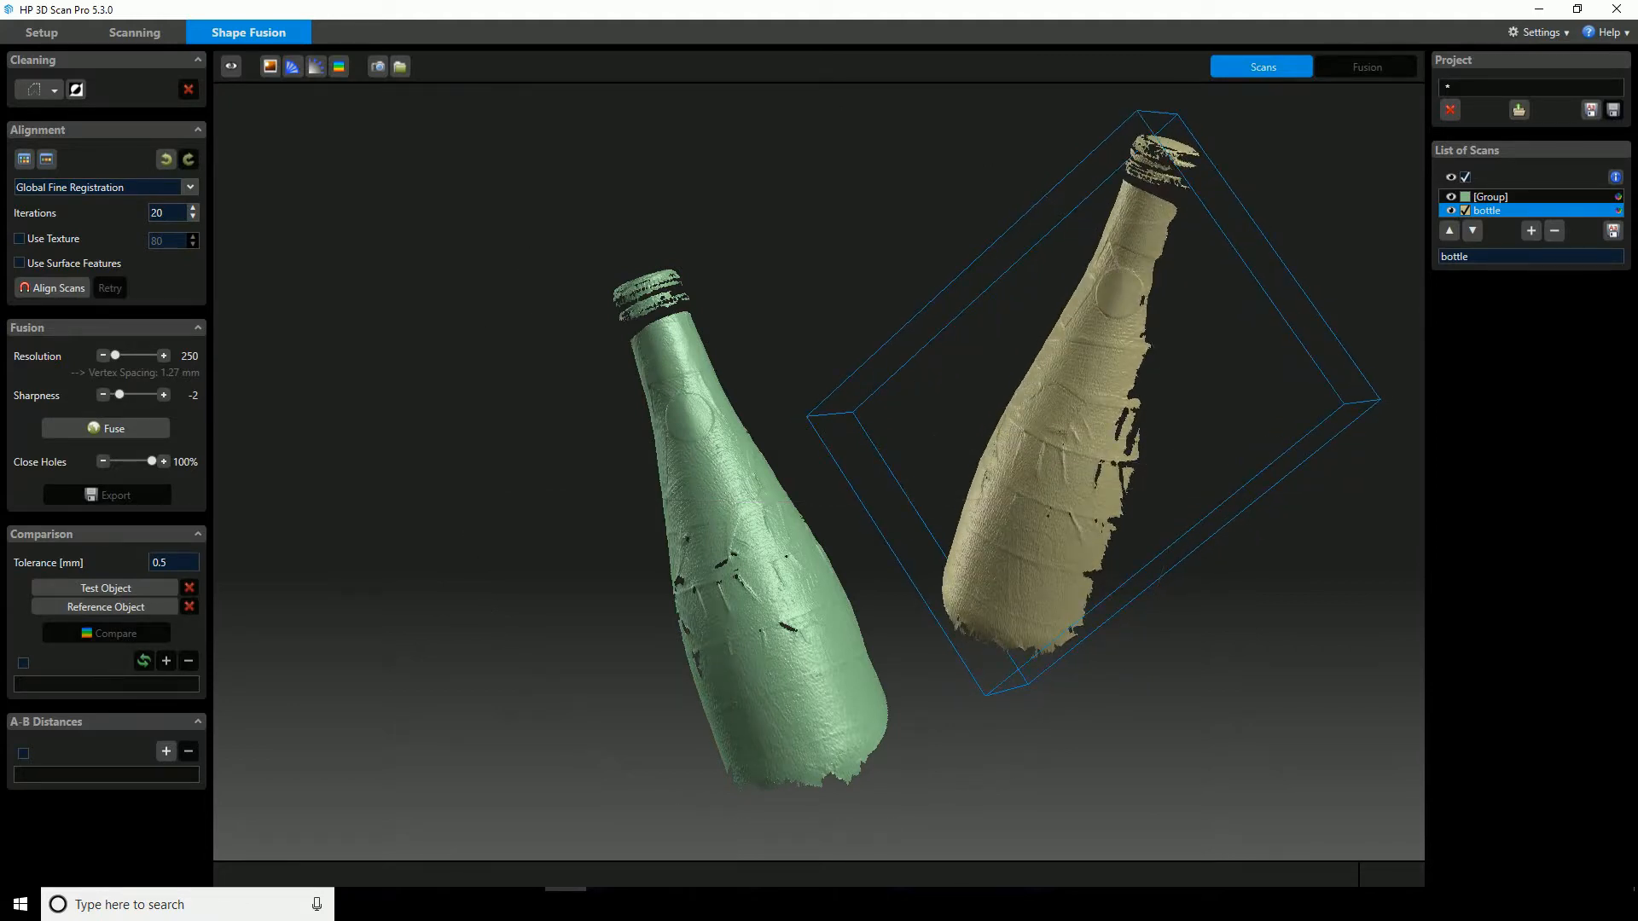
pyautogui.moveTo(956, 452); pyautogui.dragTo(887, 446, button='right')
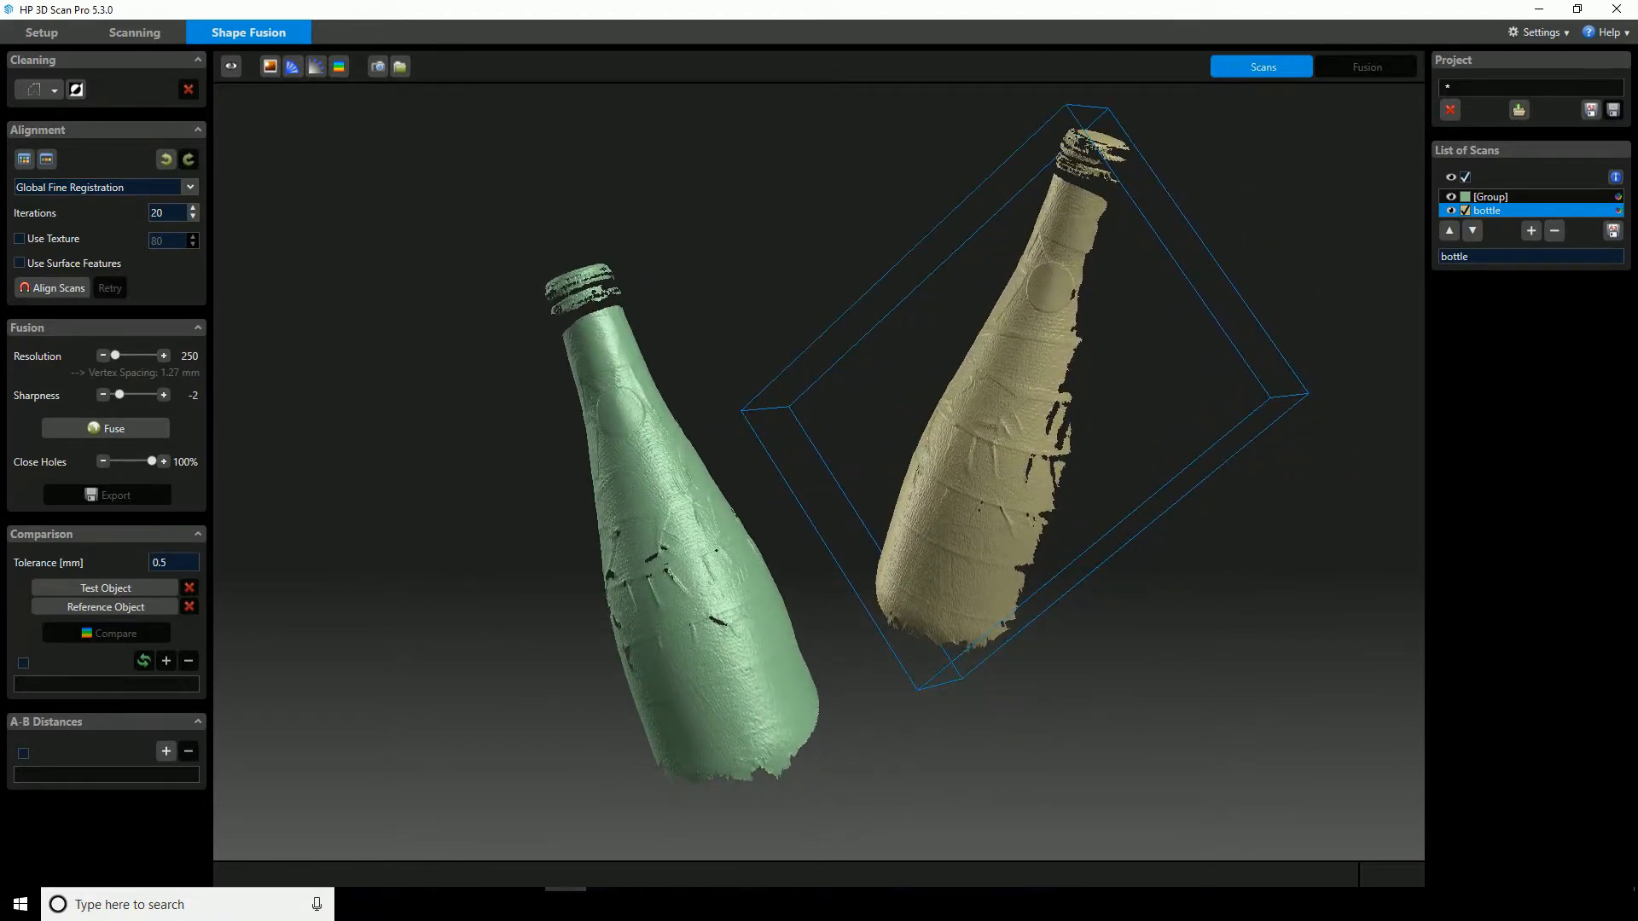
# Rotate the ungrouped bottle scan so it leans in the same direction as the group, with its dot facing forward.
pyautogui.moveTo(887, 447)
pyautogui.keyDown('ctrl'); pyautogui.mouseDown()
pyautogui.moveTo(913, 482)
pyautogui.moveTo(900, 491)
pyautogui.moveTo(909, 455)
pyautogui.mouseUp(); pyautogui.keyUp('ctrl')
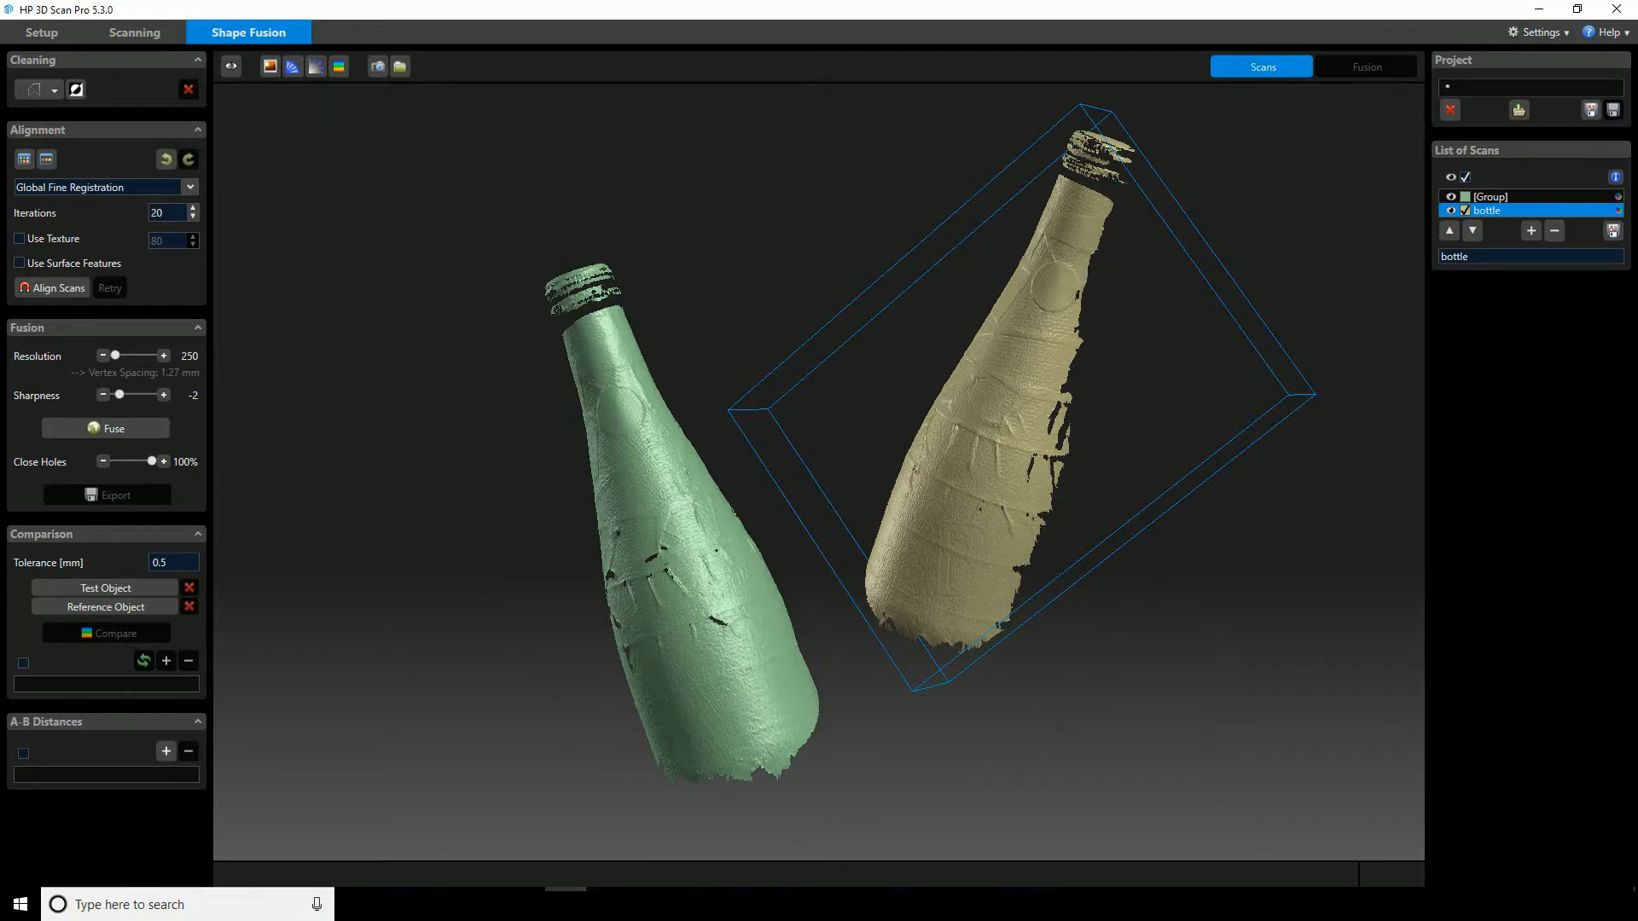
pyautogui.moveTo(909, 457)
pyautogui.keyDown('ctrl'); pyautogui.mouseDown()
pyautogui.moveTo(909, 495)
pyautogui.moveTo(911, 418)
pyautogui.moveTo(911, 546)
pyautogui.moveTo(911, 478)
pyautogui.mouseUp(); pyautogui.keyUp('ctrl')
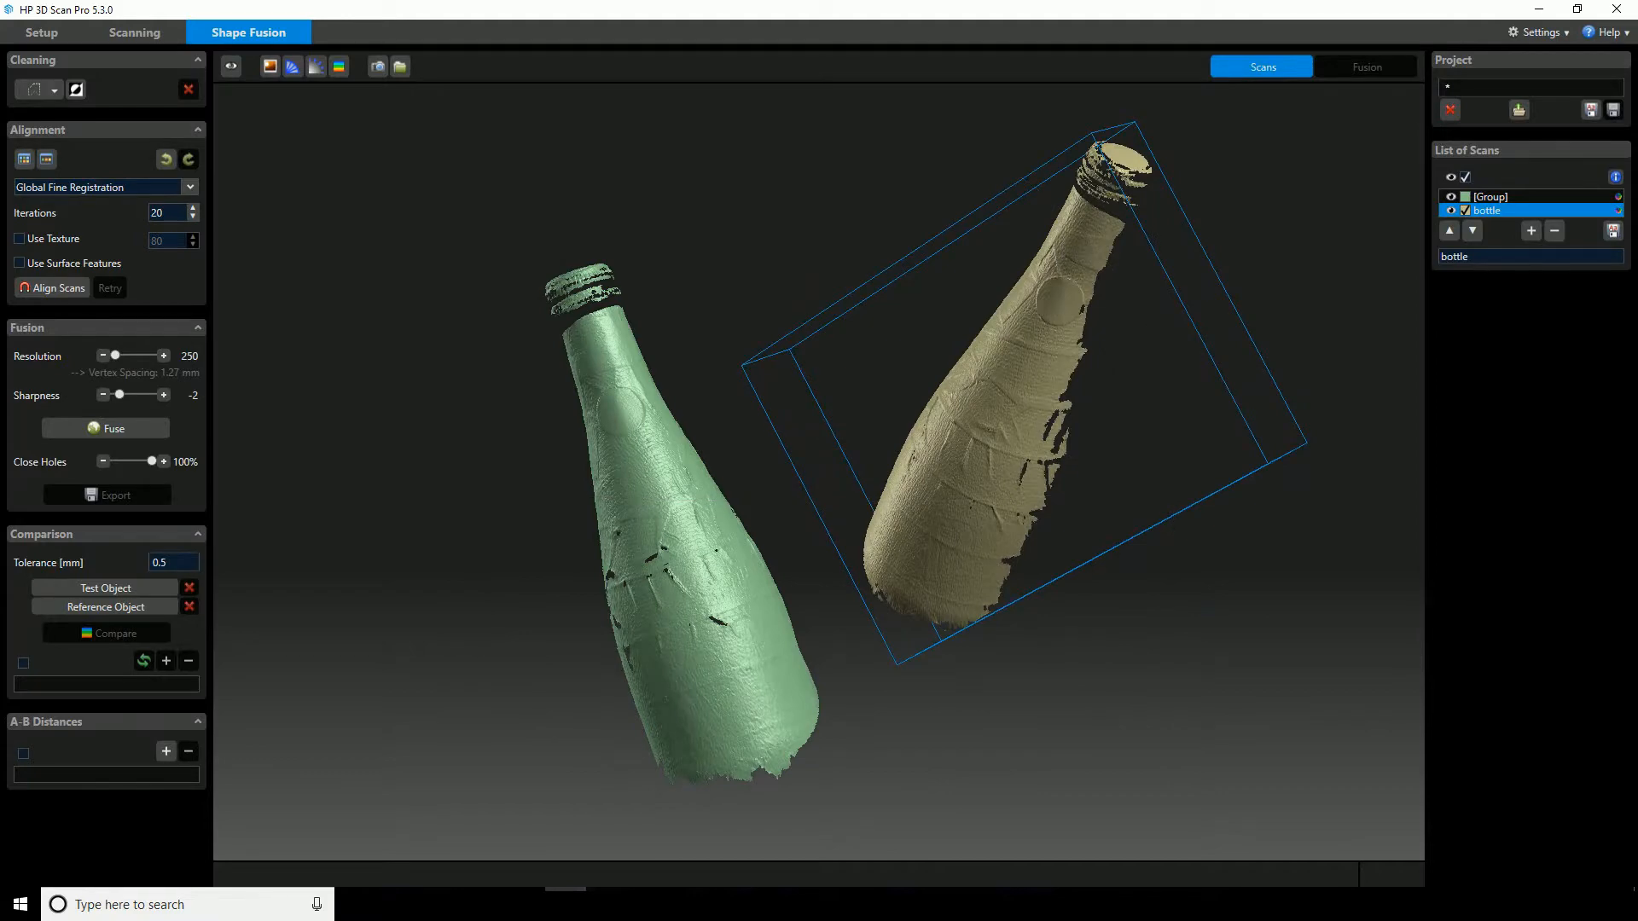
pyautogui.keyDown('ctrl'); pyautogui.moveTo(1220, 472); pyautogui.dragTo(1192, 341); pyautogui.keyUp('ctrl')
pyautogui.keyDown('ctrl'); pyautogui.moveTo(1015, 478); pyautogui.dragTo(1028, 405); pyautogui.keyUp('ctrl')
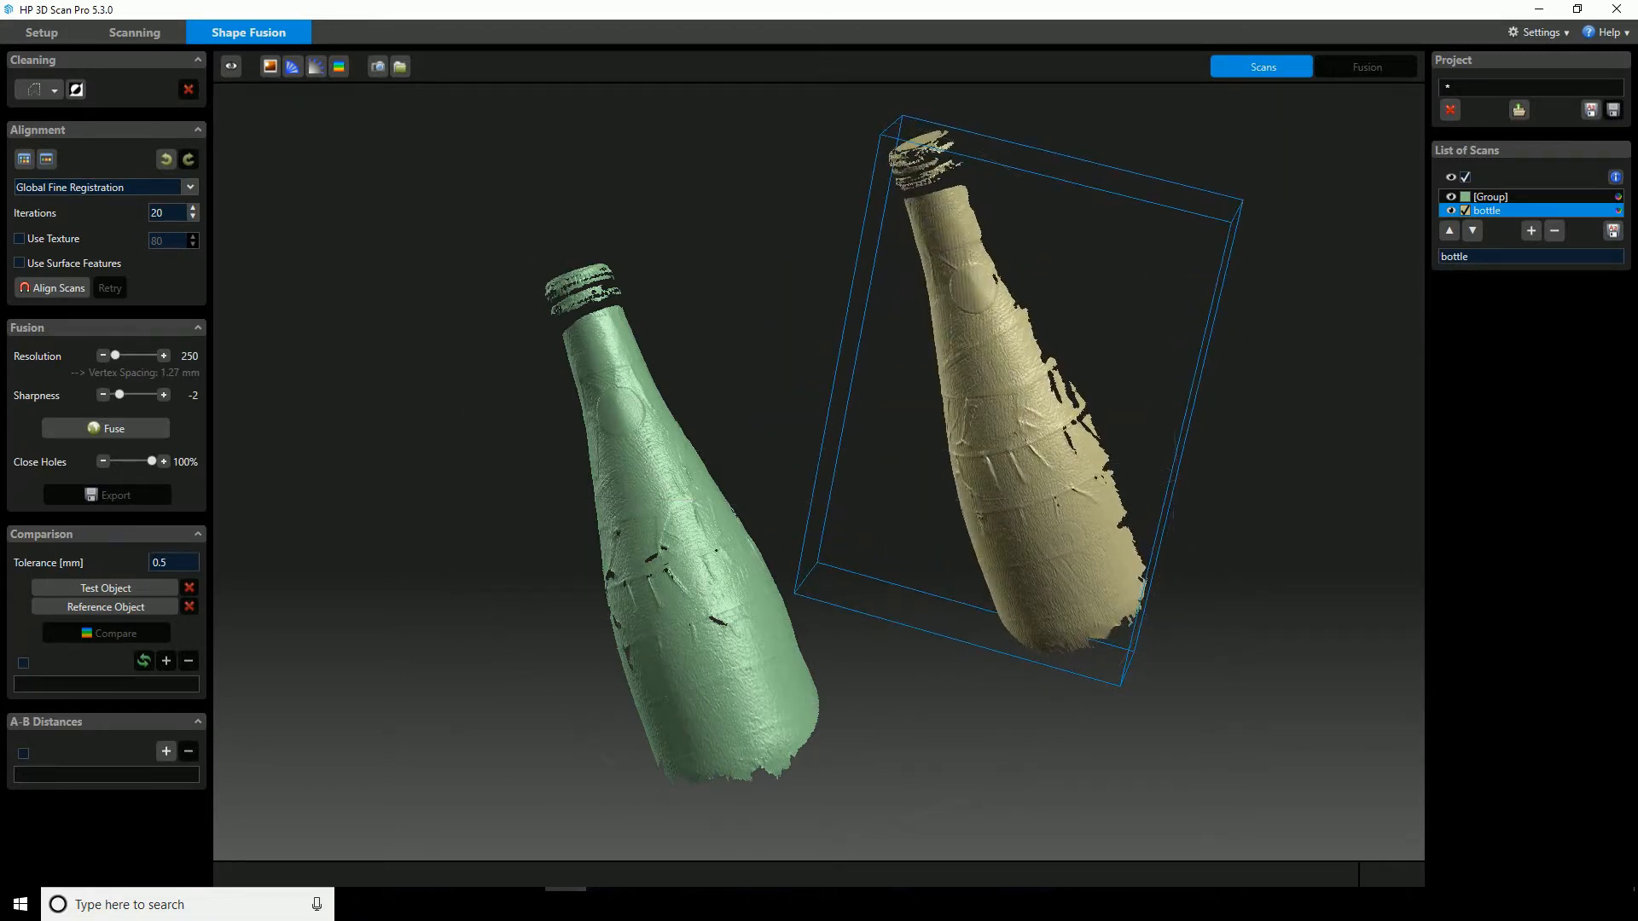
pyautogui.moveTo(1015, 409); pyautogui.dragTo(940, 436, button='right')
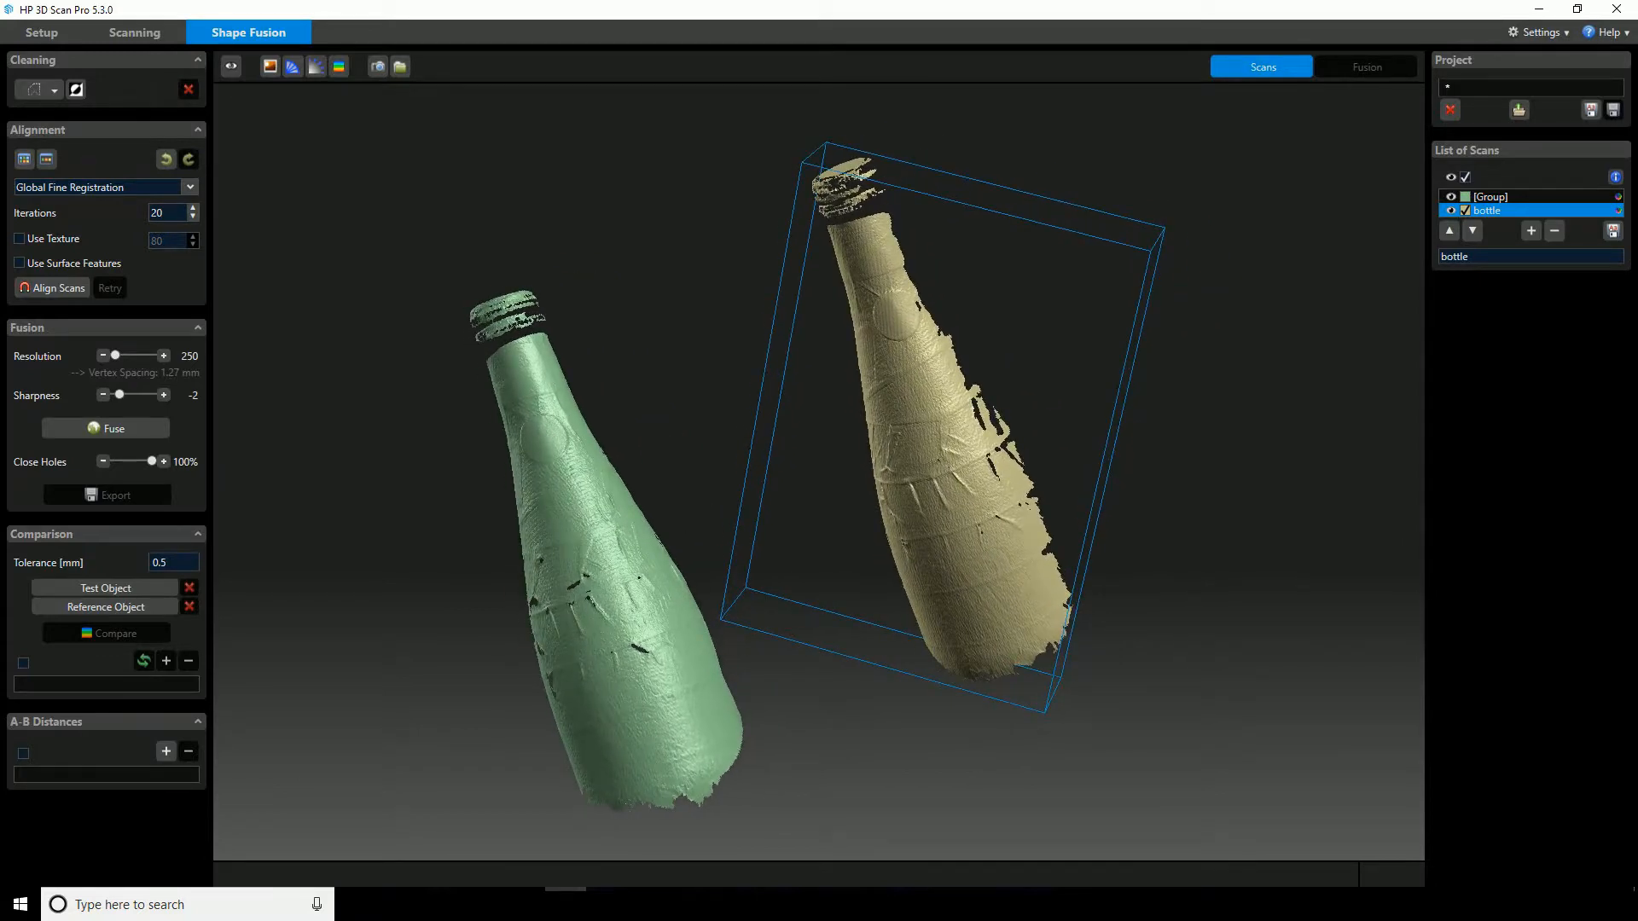
pyautogui.moveTo(940, 437); pyautogui.dragTo(931, 601)
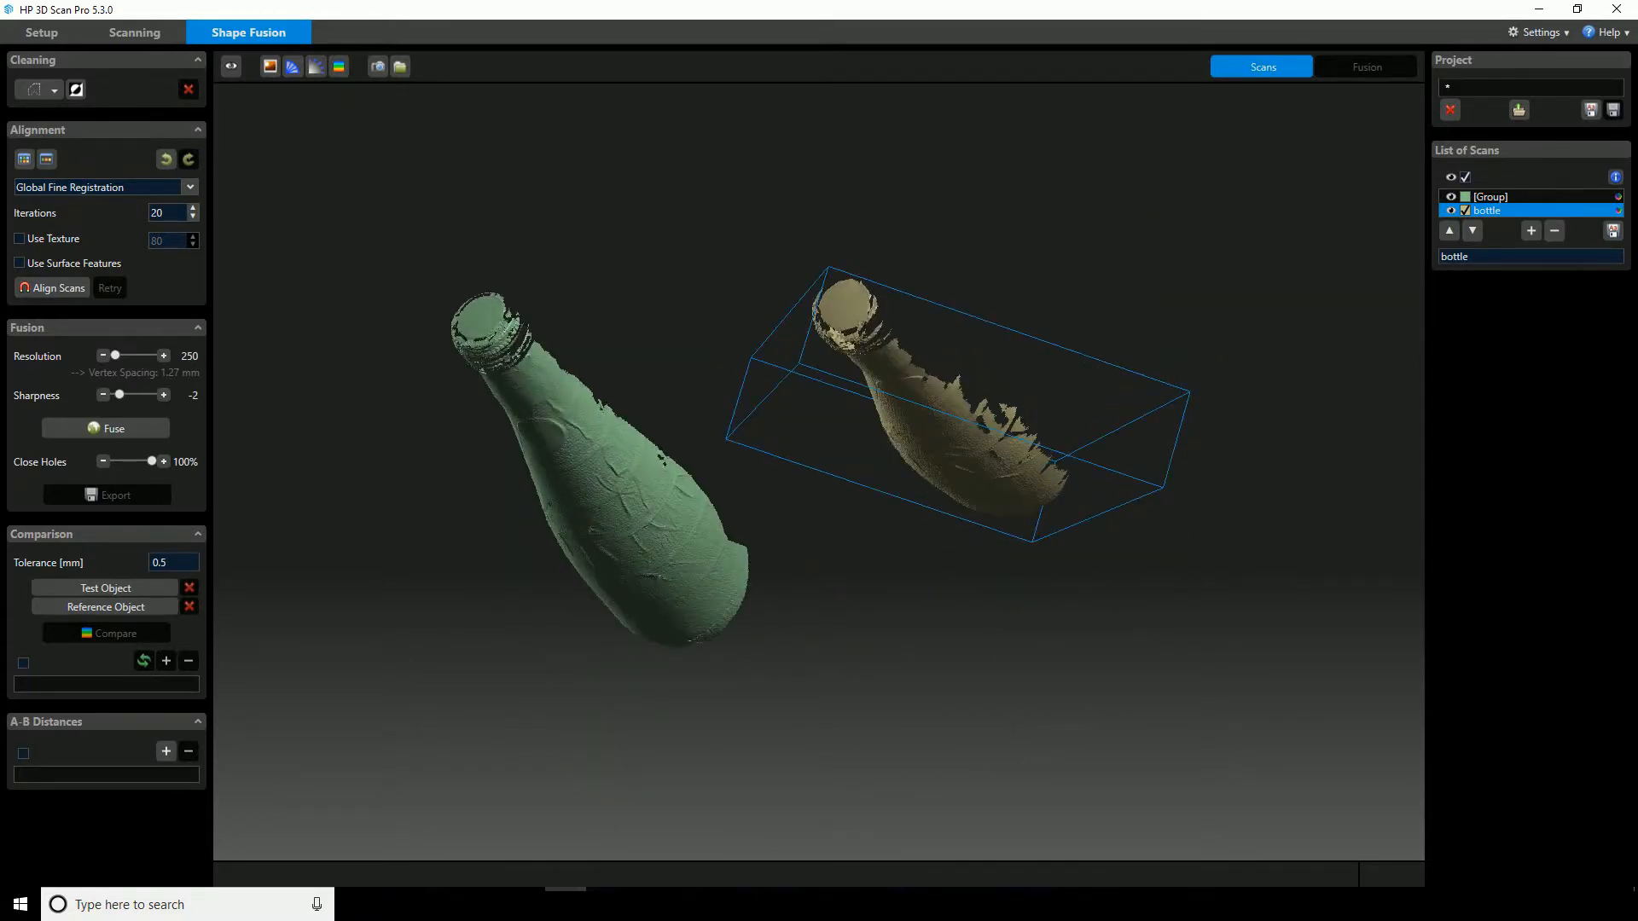
# Move the ungrouped bottle scan closer beside the group.
pyautogui.click(230, 65)
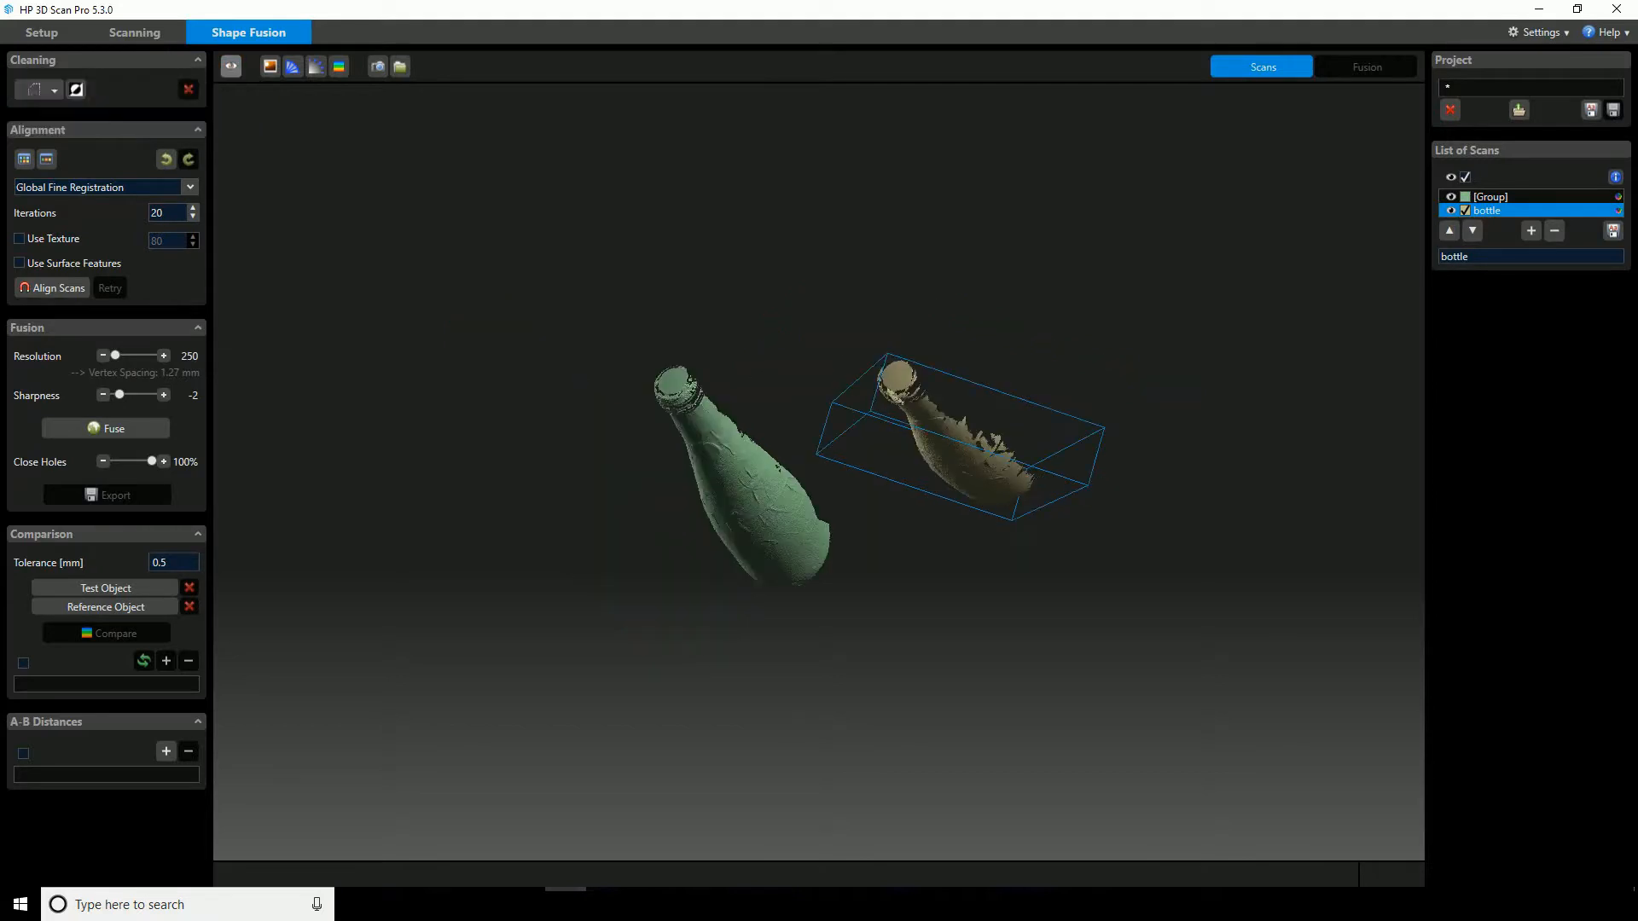
pyautogui.moveTo(853, 512); pyautogui.dragTo(717, 389)
pyautogui.scroll(5, 815, 456)
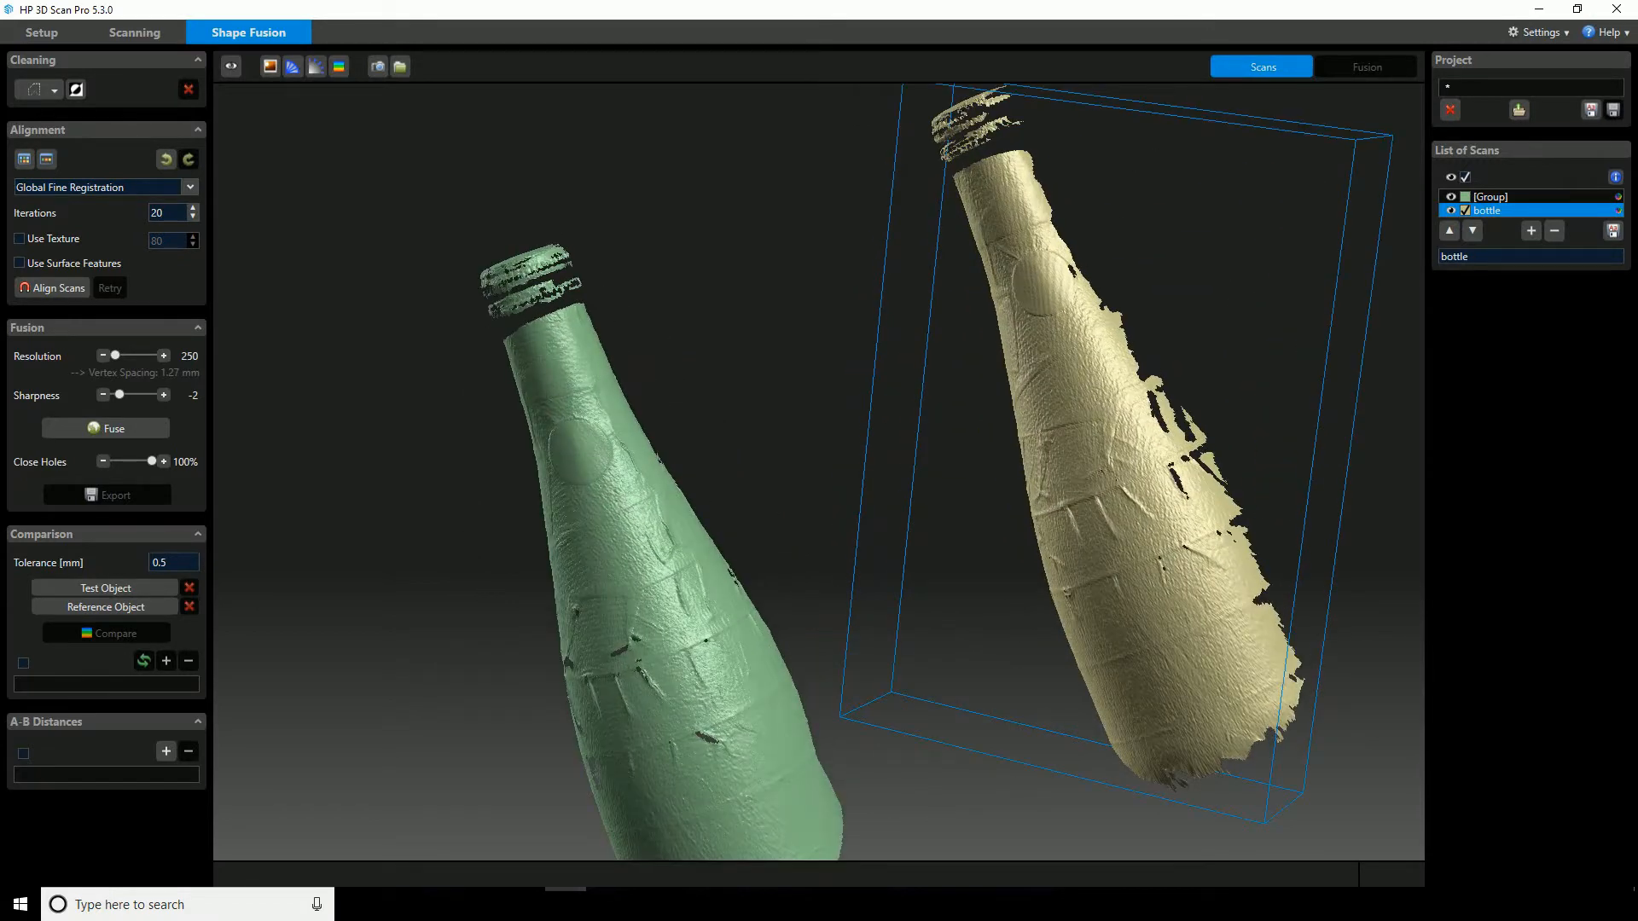
pyautogui.keyDown('ctrl'); pyautogui.moveTo(1007, 426); pyautogui.dragTo(880, 428, button='middle'); pyautogui.keyUp('ctrl')
pyautogui.scroll(2, 733, 401)
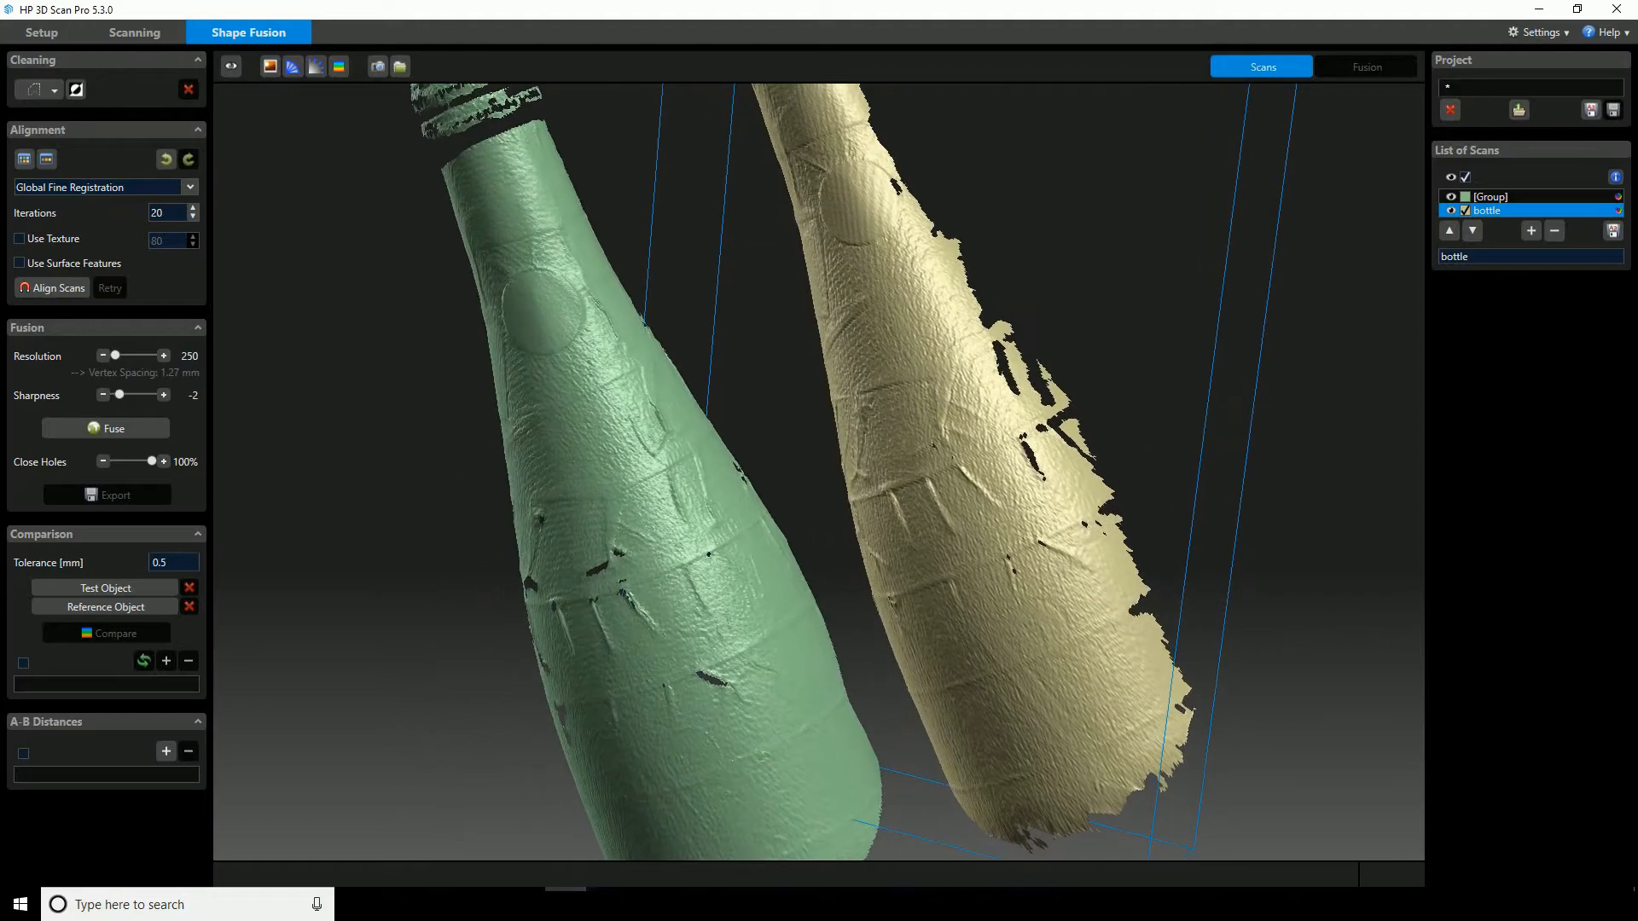
# Turn the ungrouped scan about its length until the tape creases it shares with the group are in clear view.
pyautogui.keyDown('ctrl'); pyautogui.moveTo(819, 461); pyautogui.dragTo(981, 460); pyautogui.keyUp('ctrl')
pyautogui.keyDown('ctrl'); pyautogui.moveTo(853, 461); pyautogui.dragTo(951, 457); pyautogui.keyUp('ctrl')
pyautogui.keyDown('ctrl'); pyautogui.moveTo(819, 461); pyautogui.dragTo(903, 581); pyautogui.keyUp('ctrl')
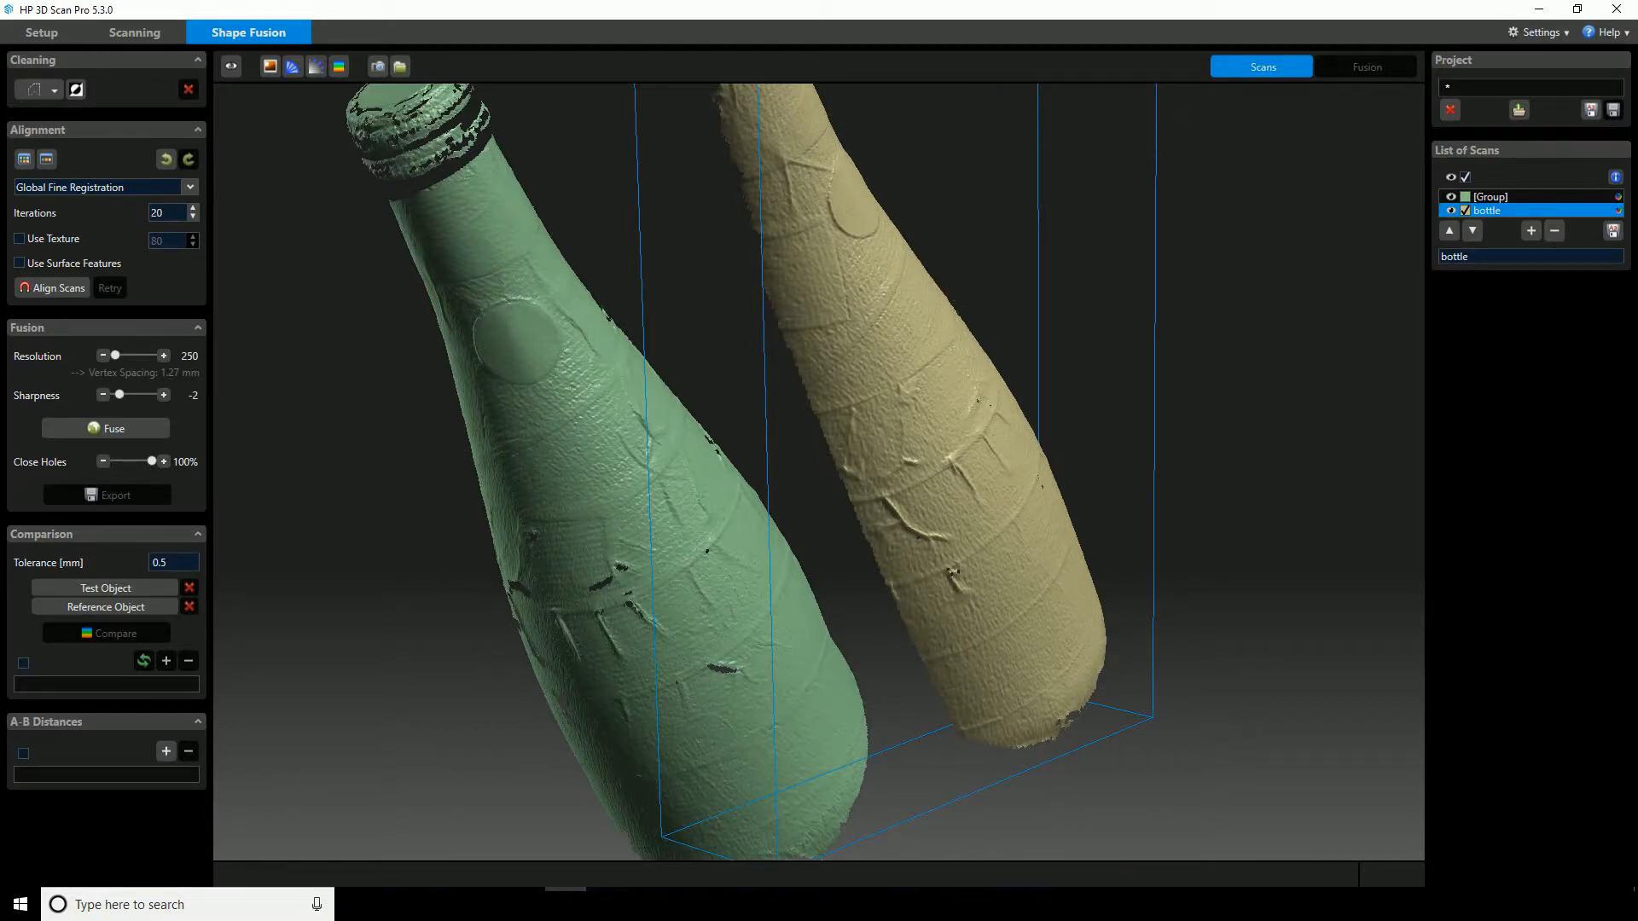
pyautogui.moveTo(903, 580); pyautogui.dragTo(1011, 607)
pyautogui.keyDown('ctrl'); pyautogui.moveTo(1011, 607); pyautogui.dragTo(891, 609); pyautogui.keyUp('ctrl')
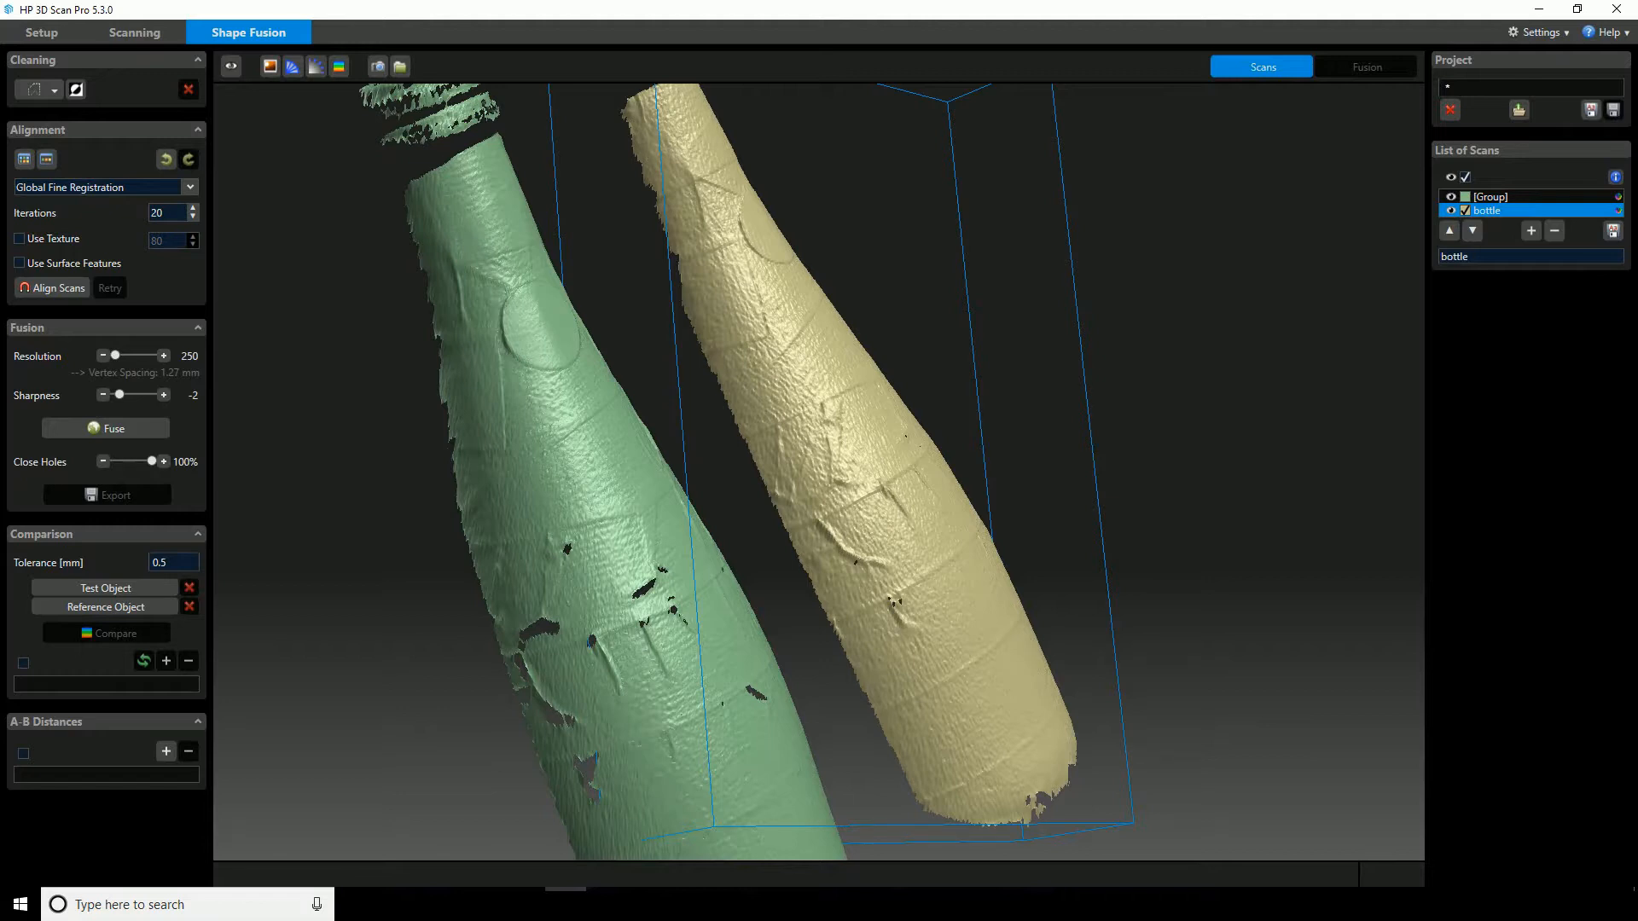
pyautogui.moveTo(890, 609); pyautogui.dragTo(890, 637)
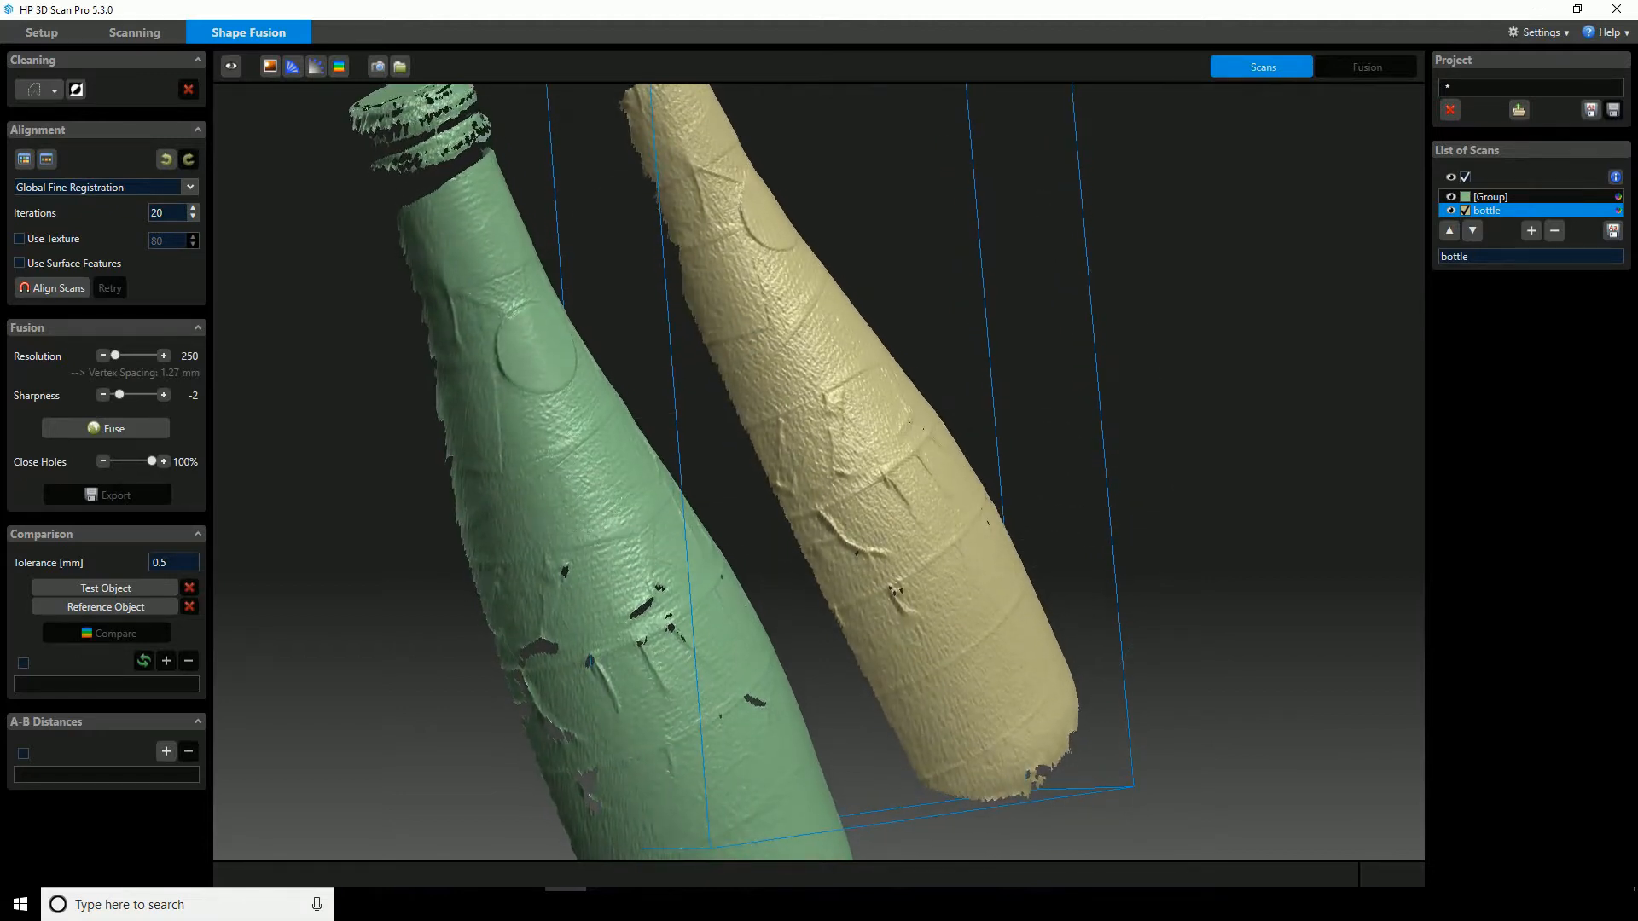
pyautogui.scroll(5, 819, 470)
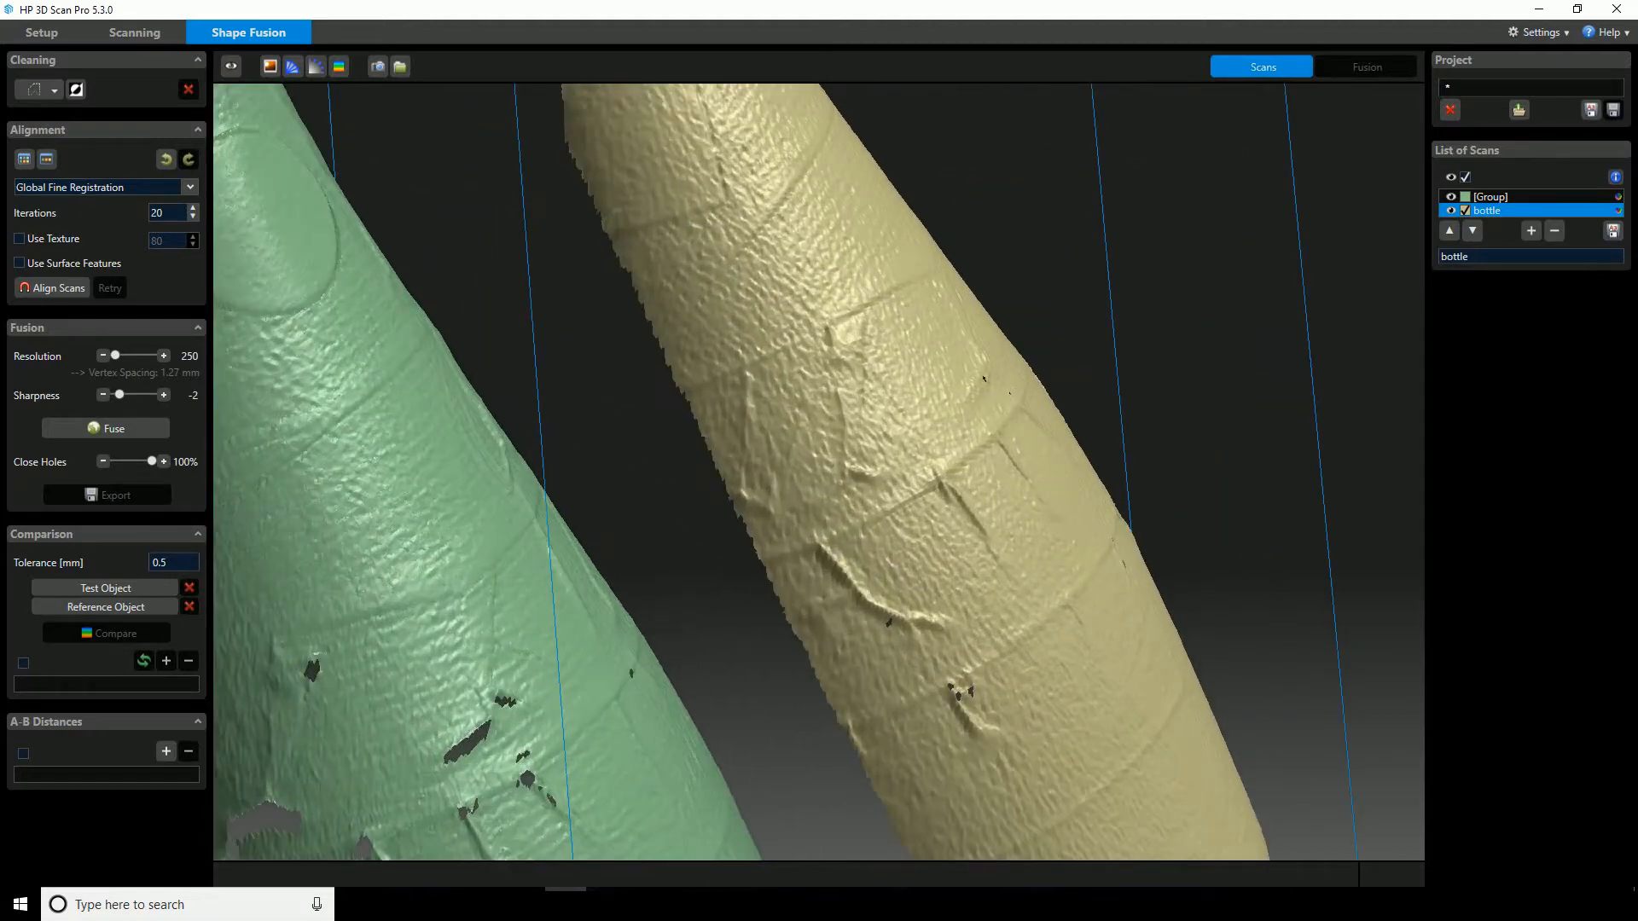
pyautogui.scroll(-1, 819, 472)
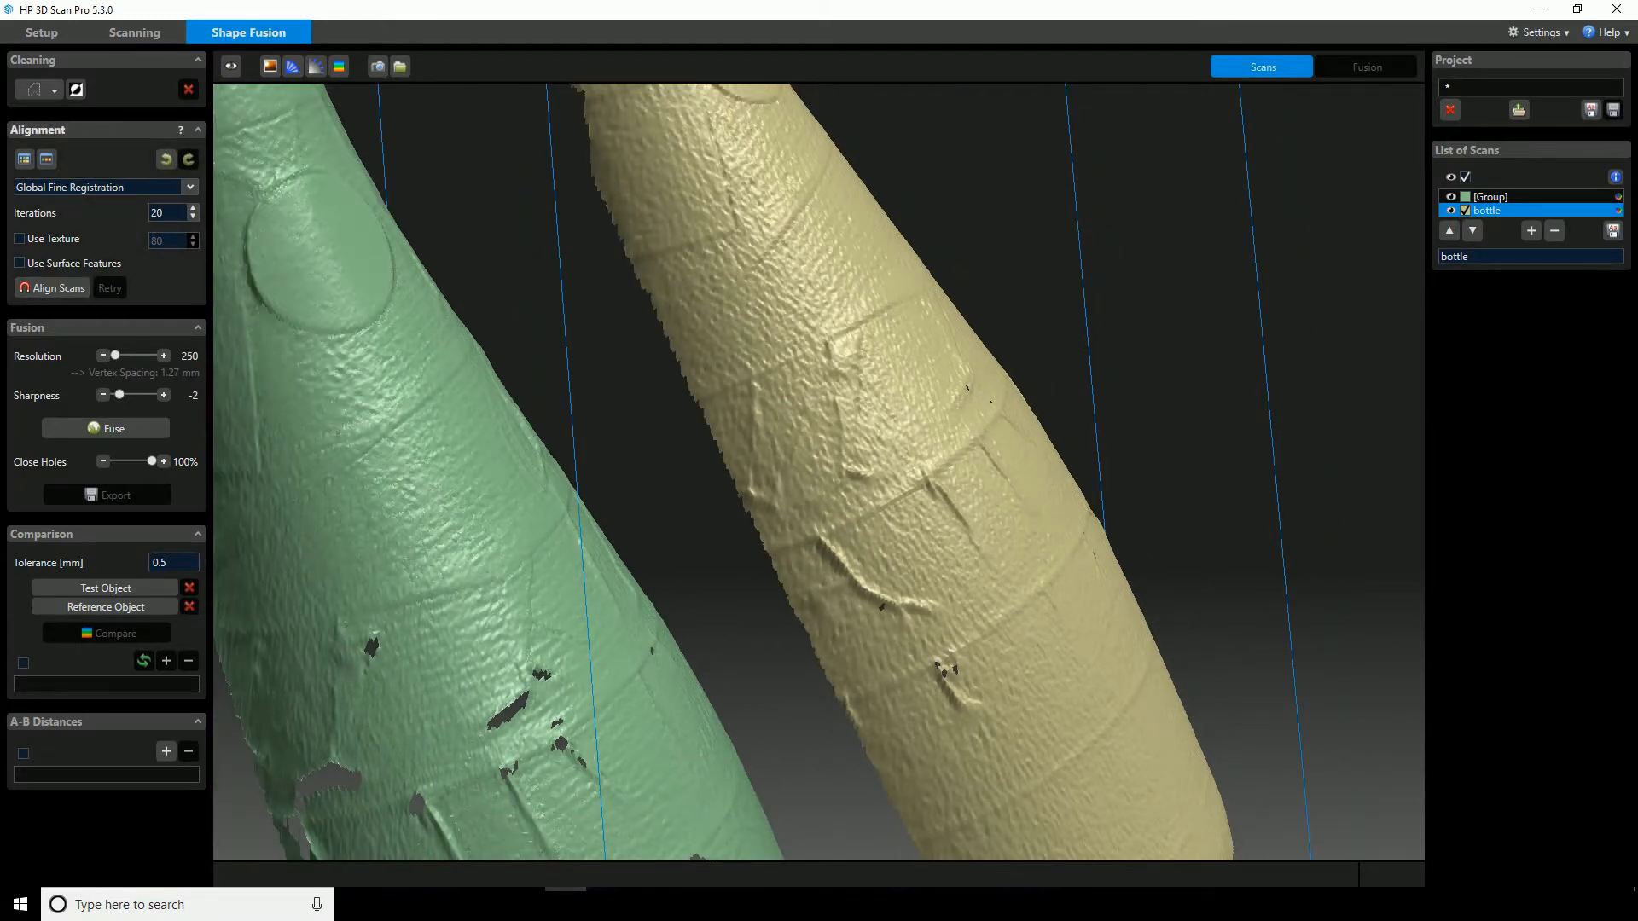
# Align the group to the remaining scan in Free mode by picking the same tape crease below the dot on both.
pyautogui.click(189, 187)
pyautogui.click(104, 208)
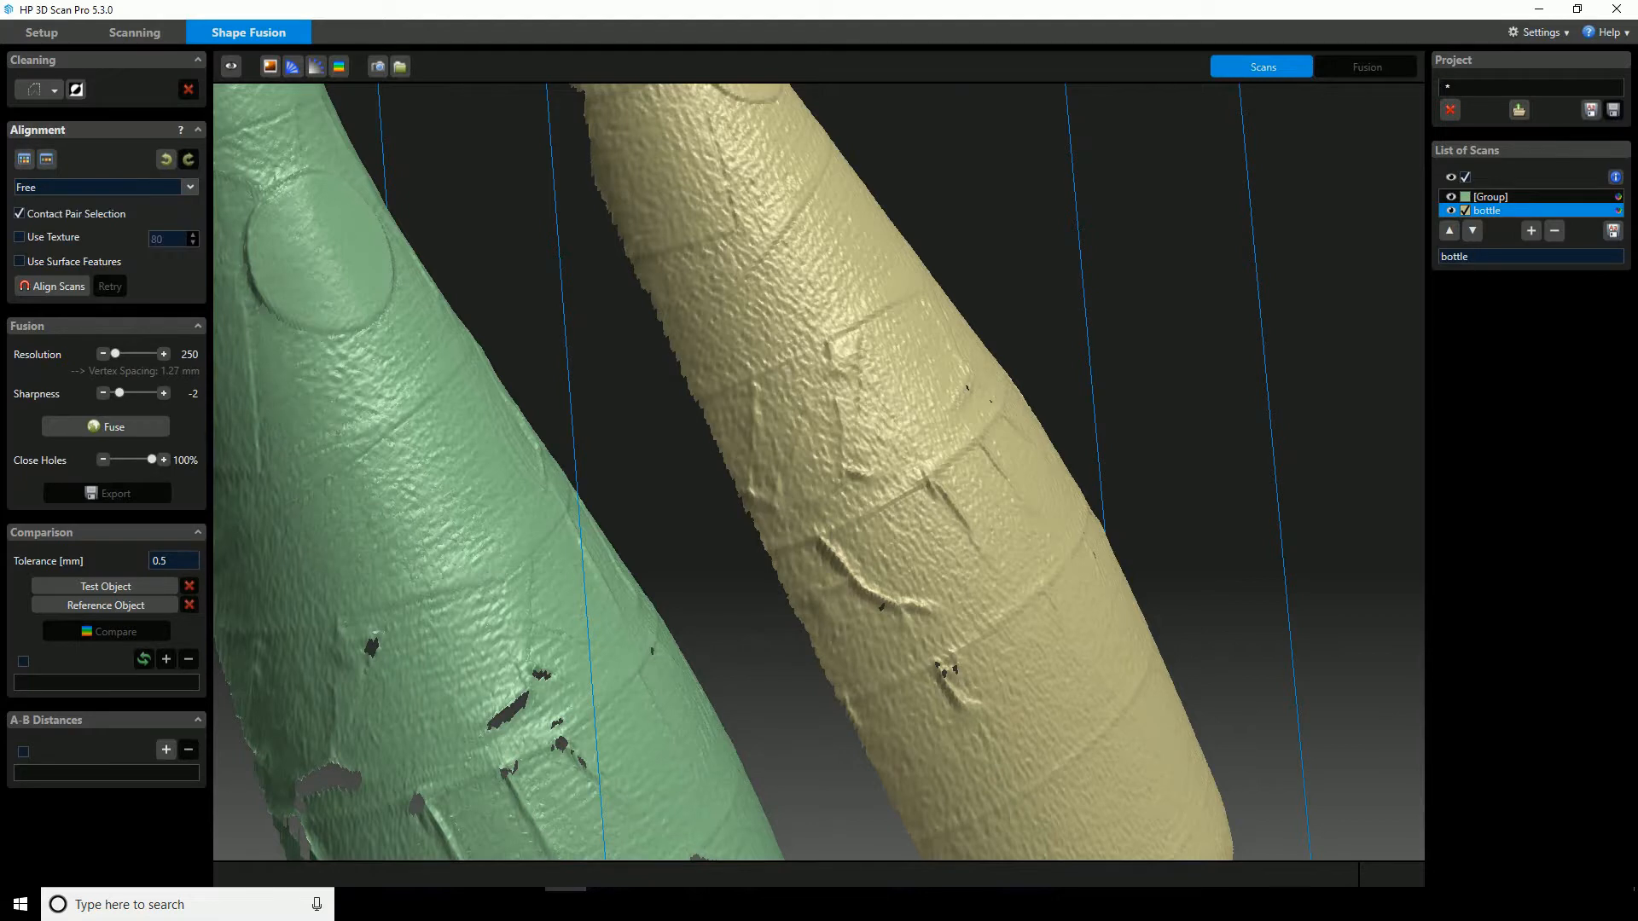
pyautogui.click(52, 285)
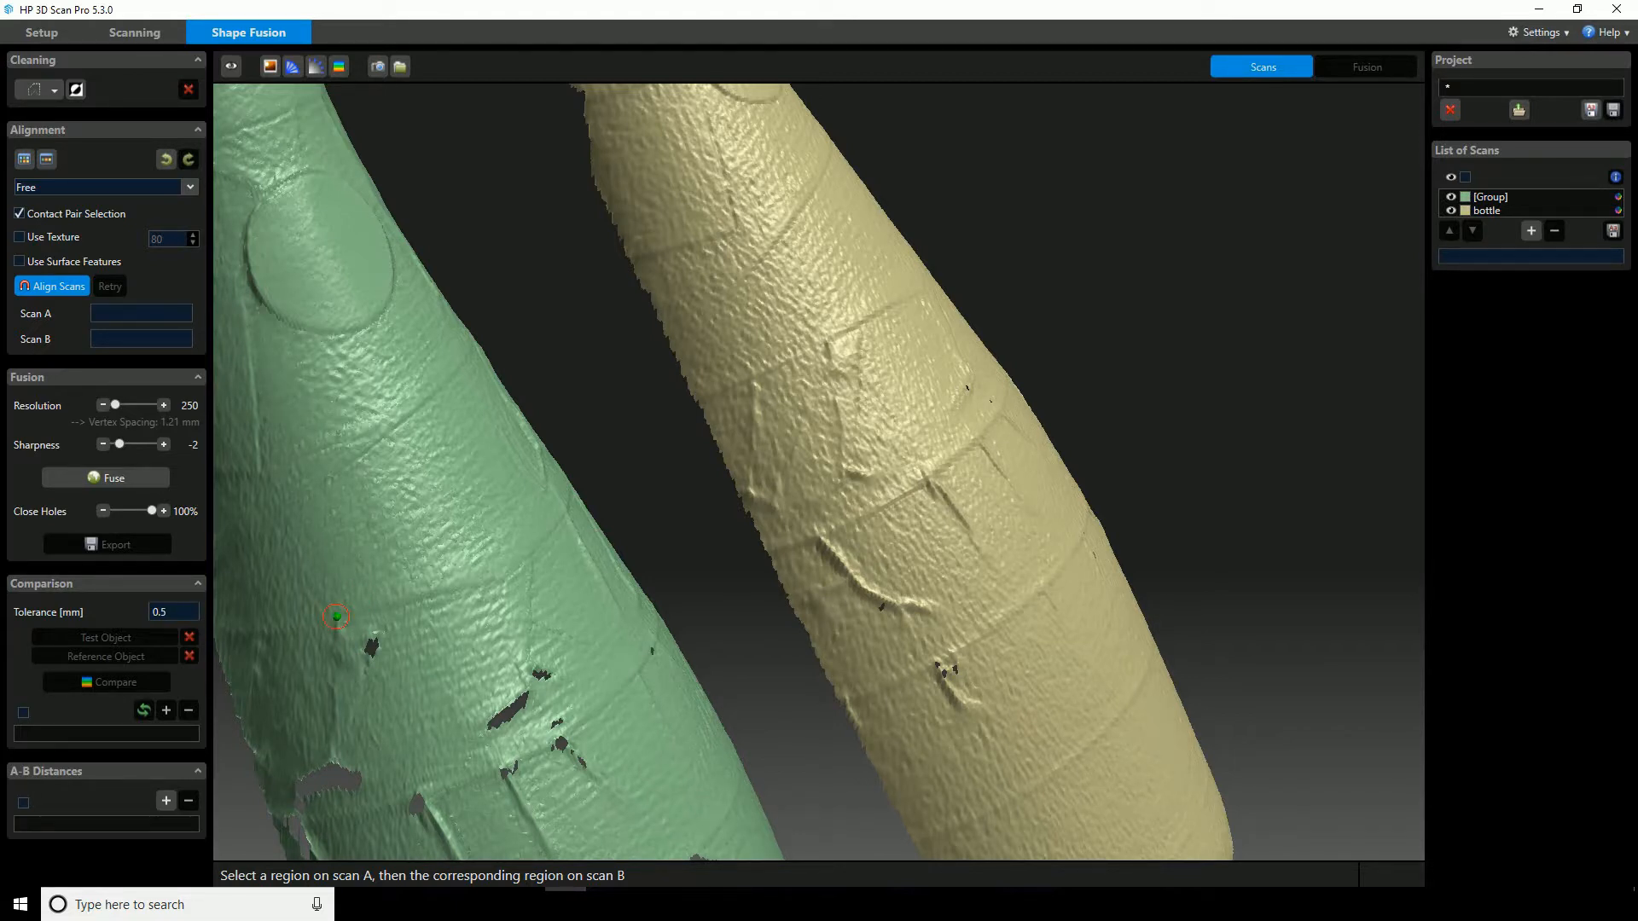
pyautogui.moveTo(477, 626); pyautogui.dragTo(532, 589)
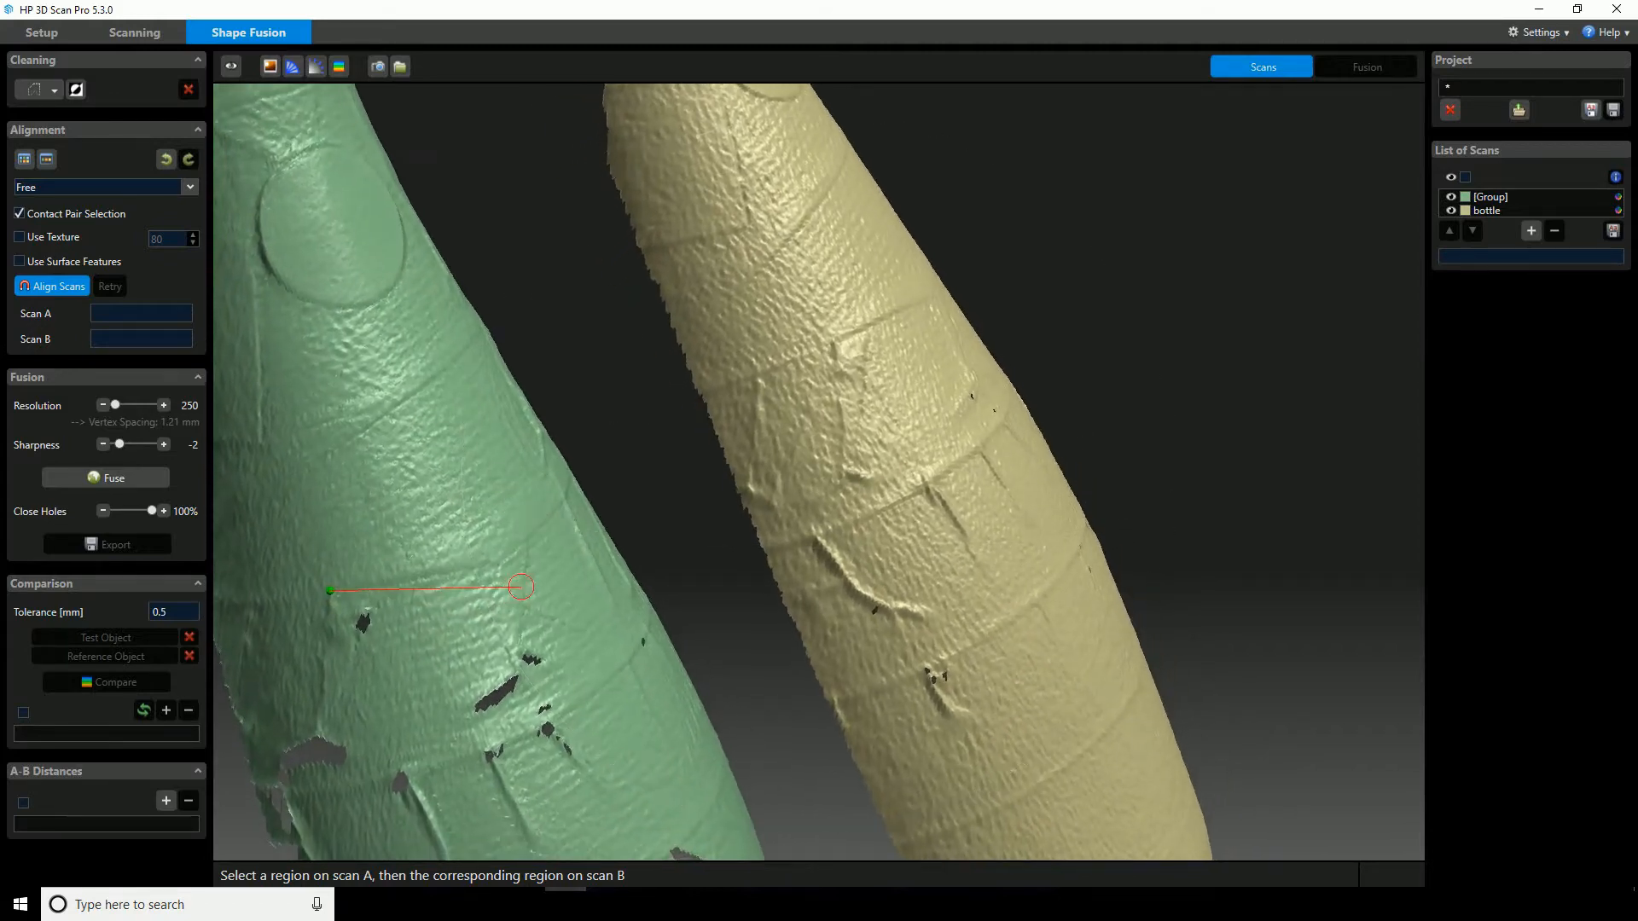
pyautogui.moveTo(650, 567); pyautogui.dragTo(819, 337)
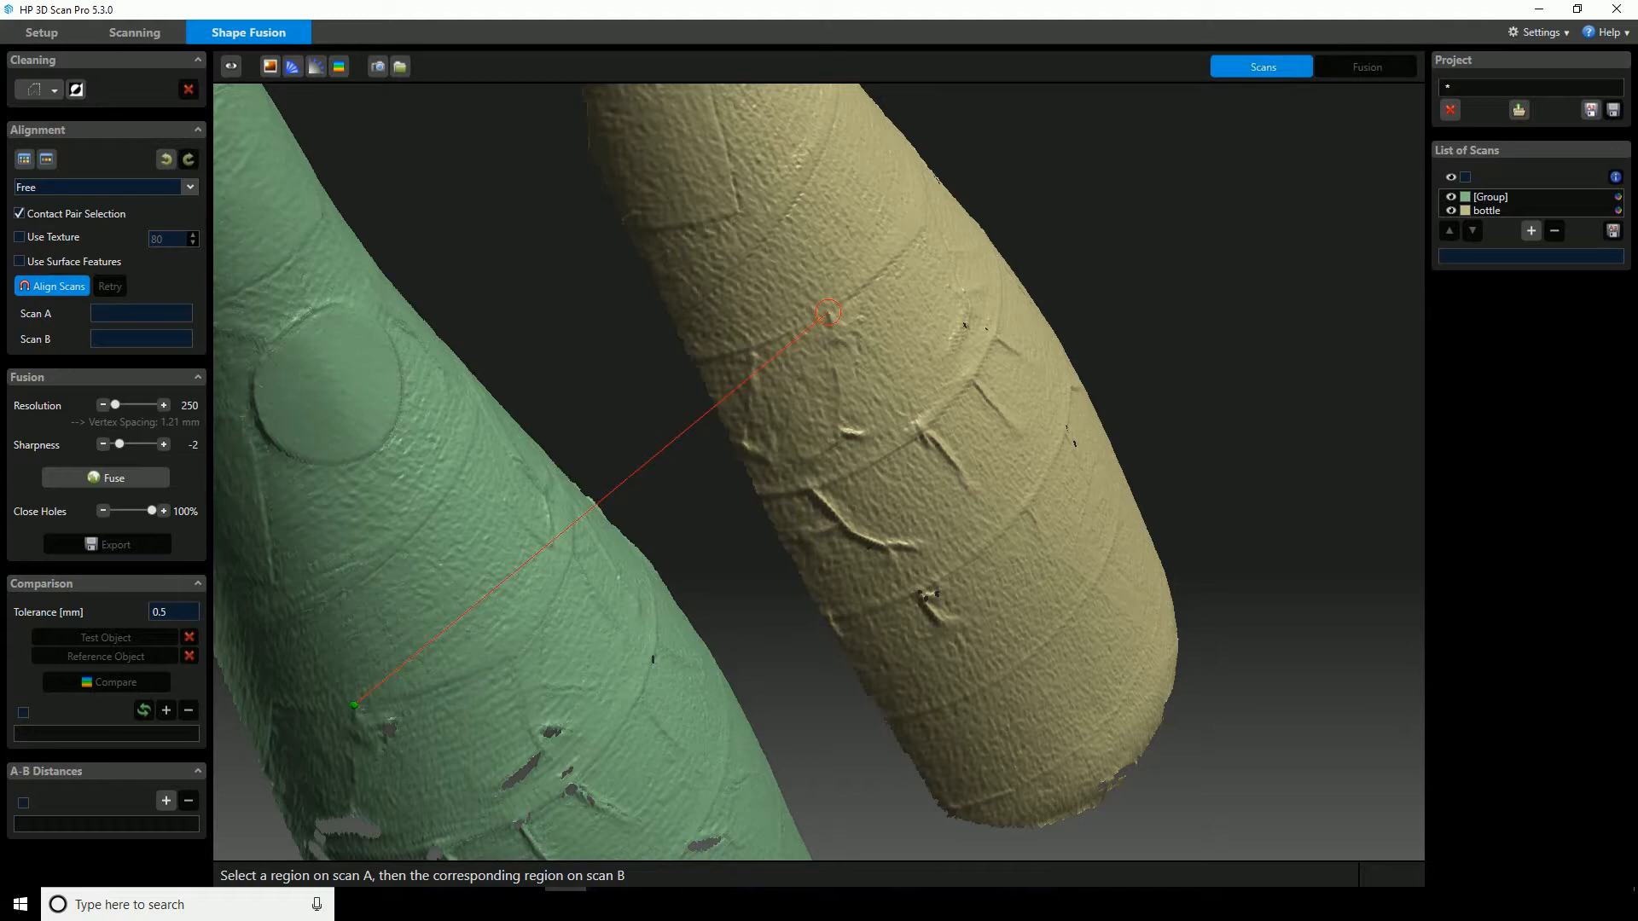
pyautogui.click(827, 312)
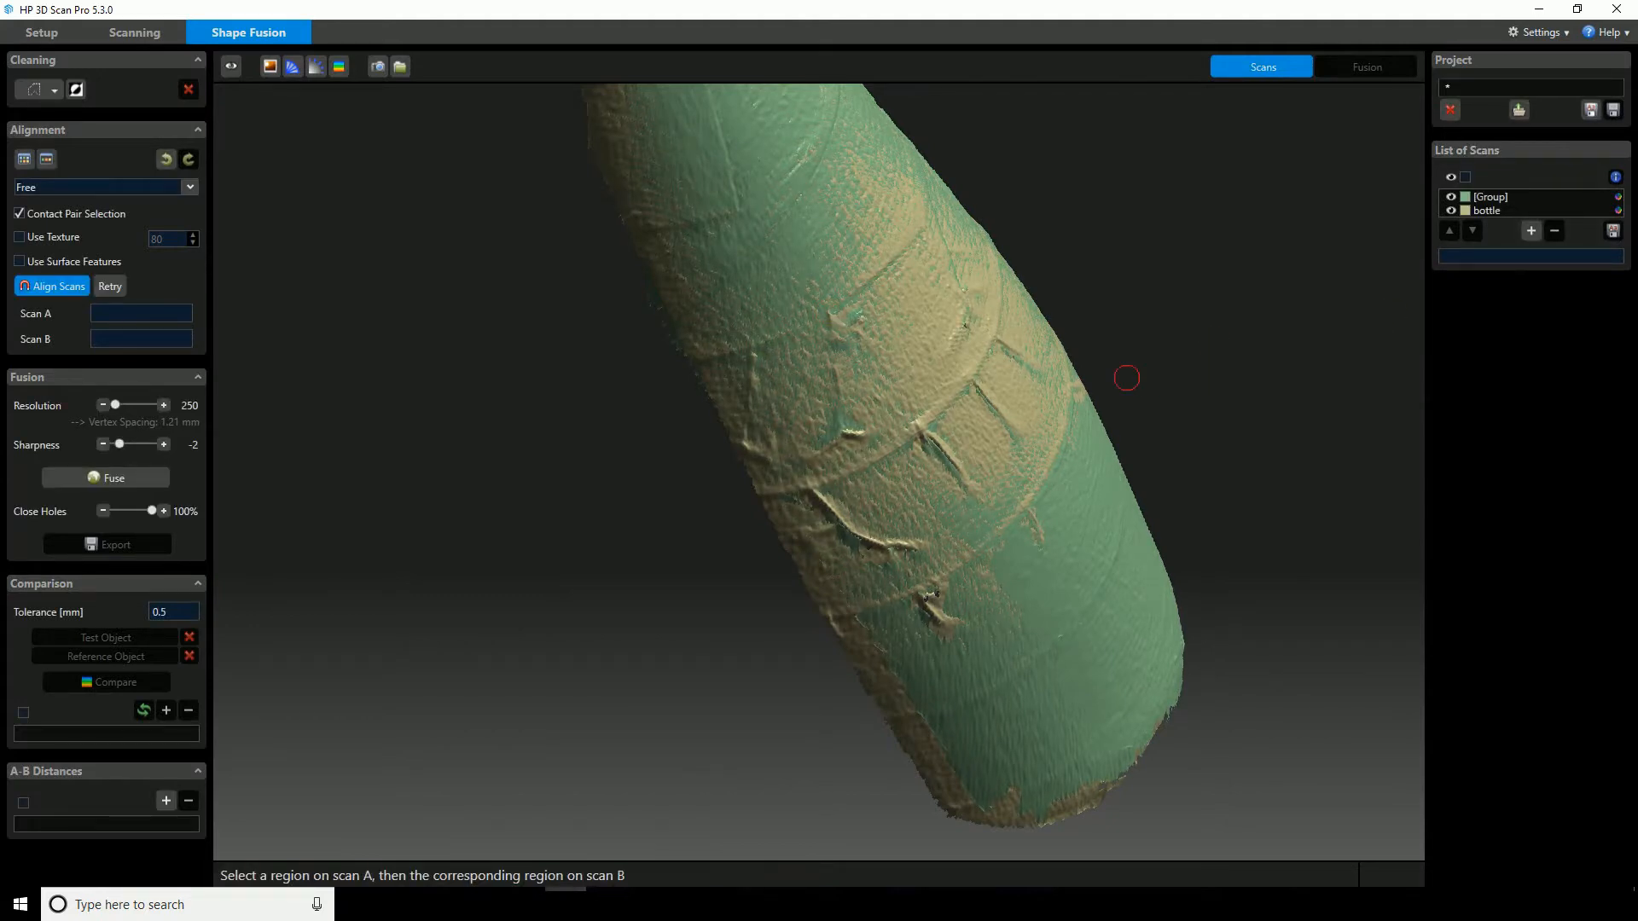
# Refine the alignment of the group and the remaining scan with Global Fine Registration at 20 iterations.
pyautogui.scroll(-2, 1116, 380)
pyautogui.moveTo(1116, 378); pyautogui.dragTo(906, 415)
pyautogui.scroll(-1, 1084, 312)
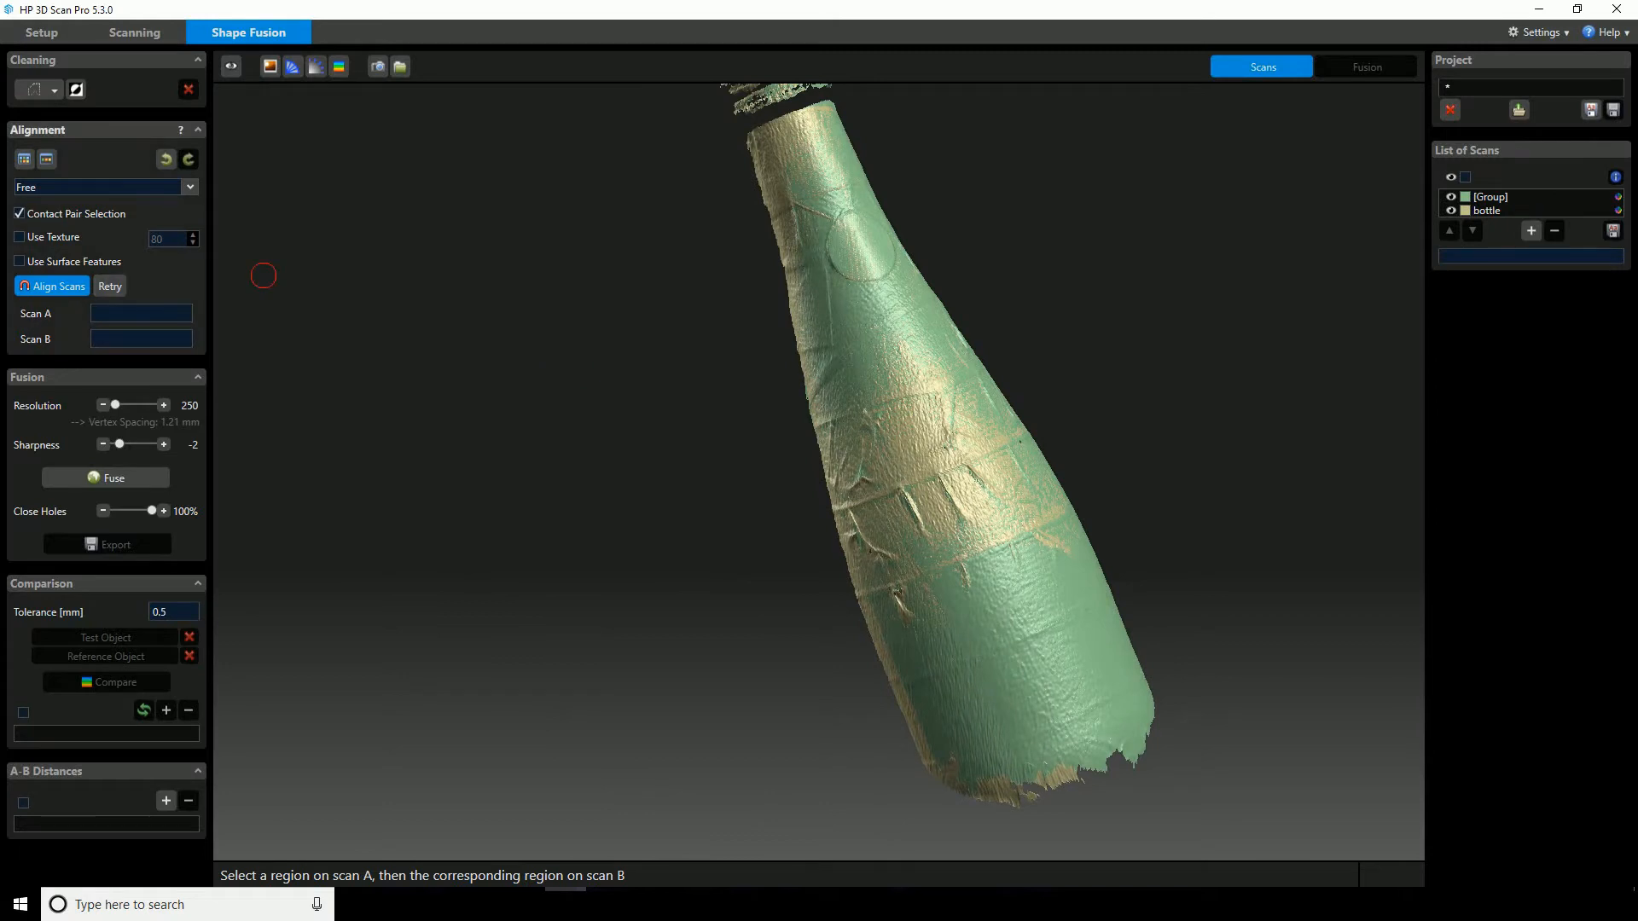
pyautogui.click(102, 187)
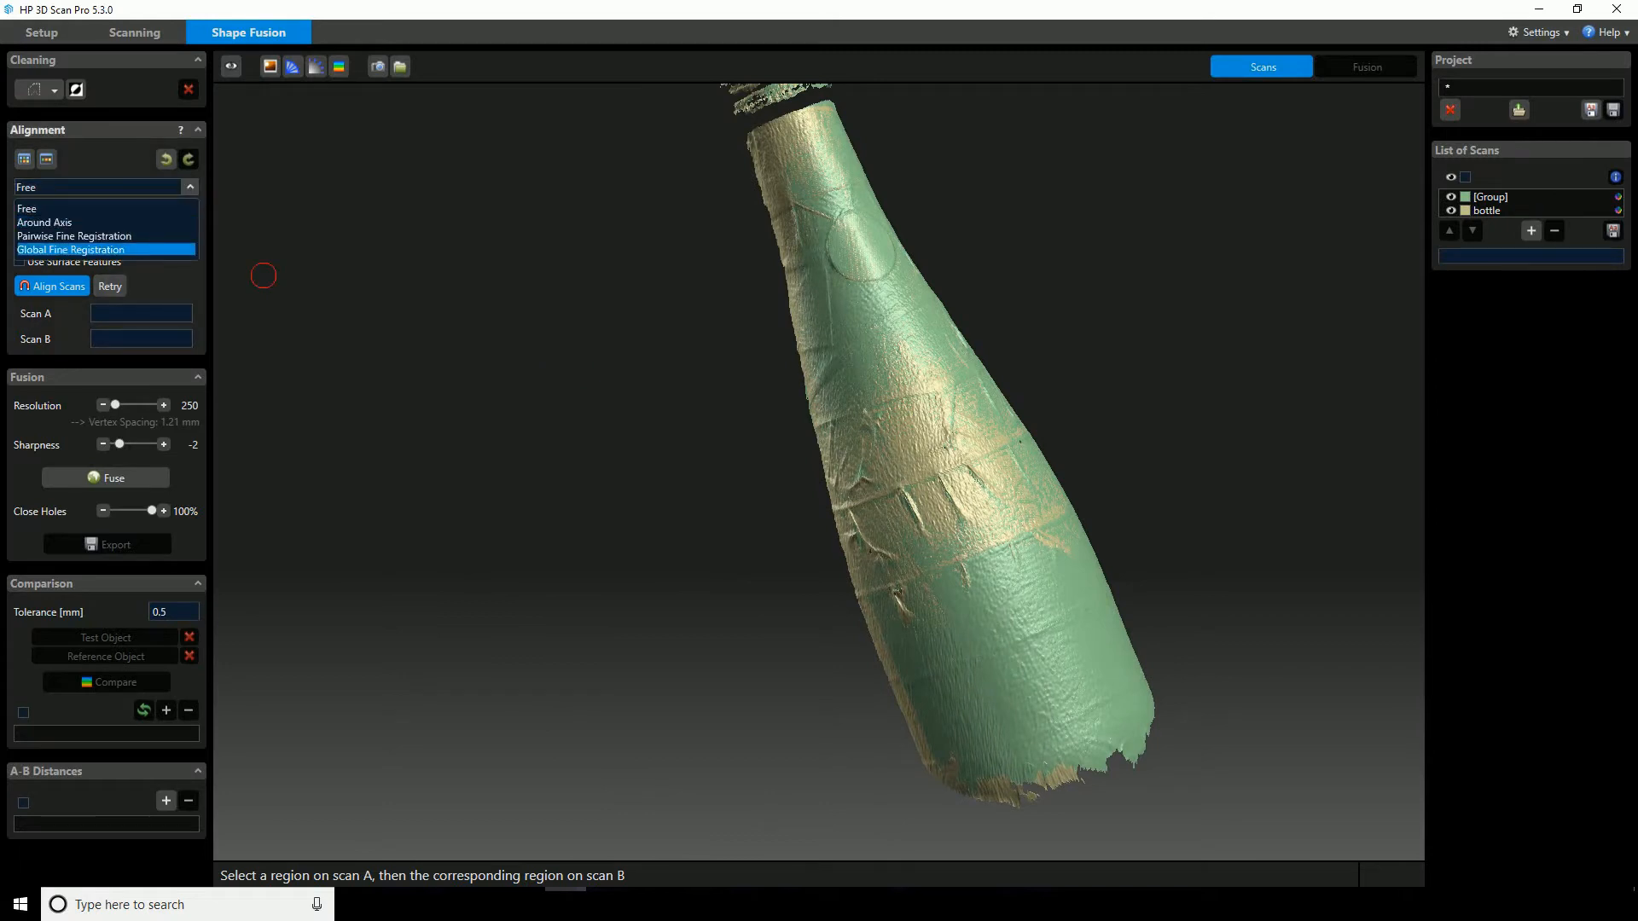
pyautogui.click(70, 249)
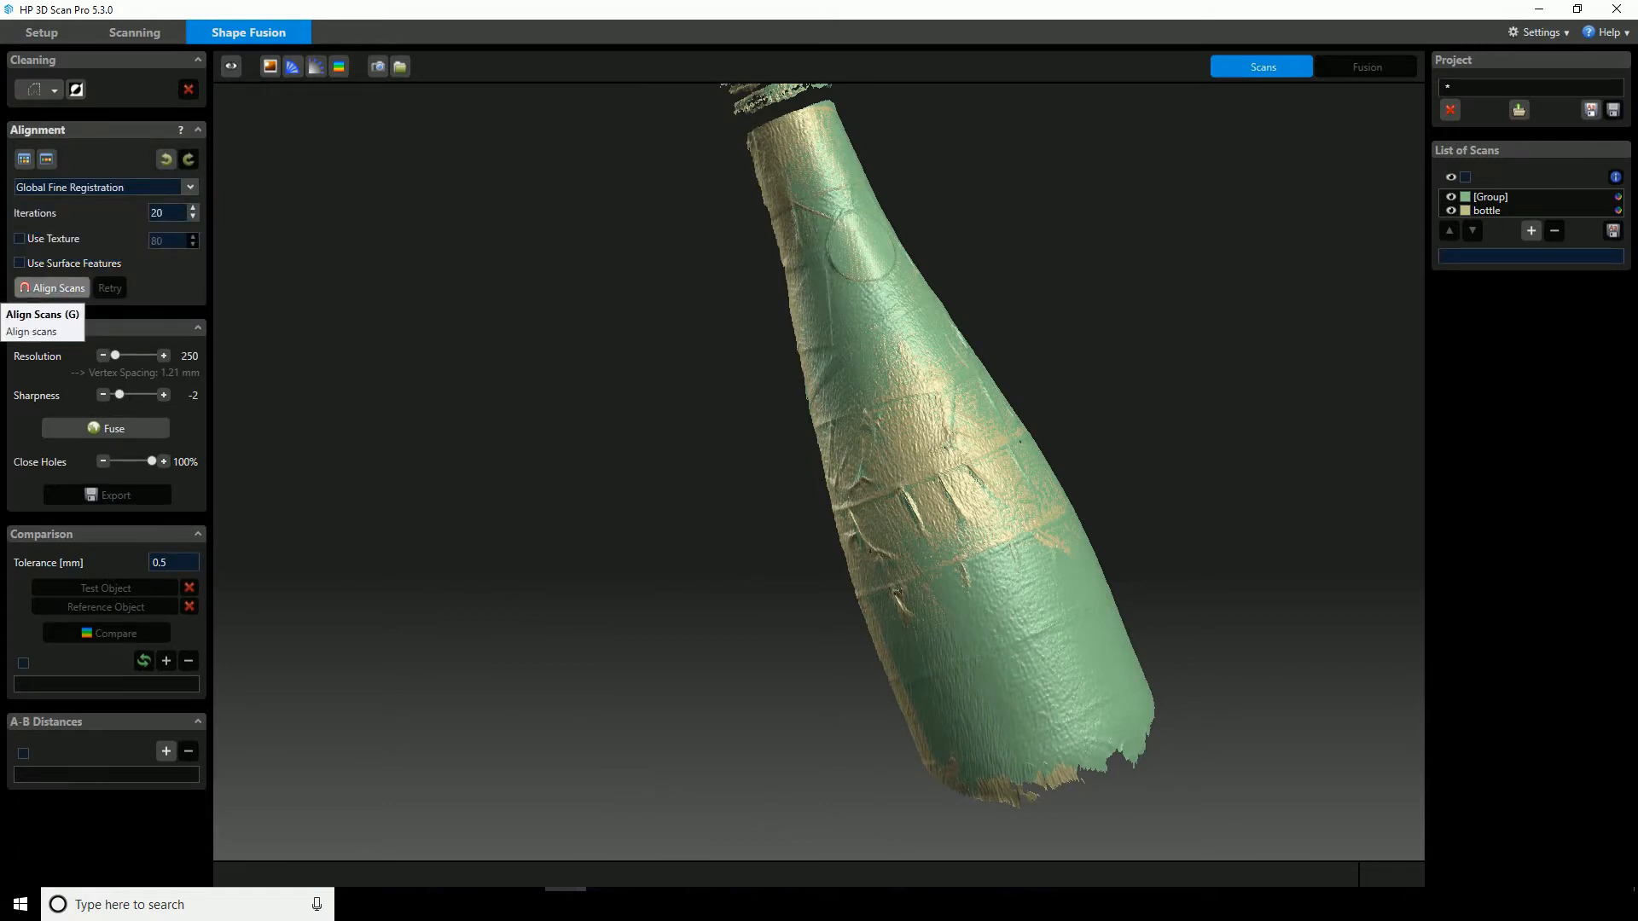
pyautogui.click(51, 287)
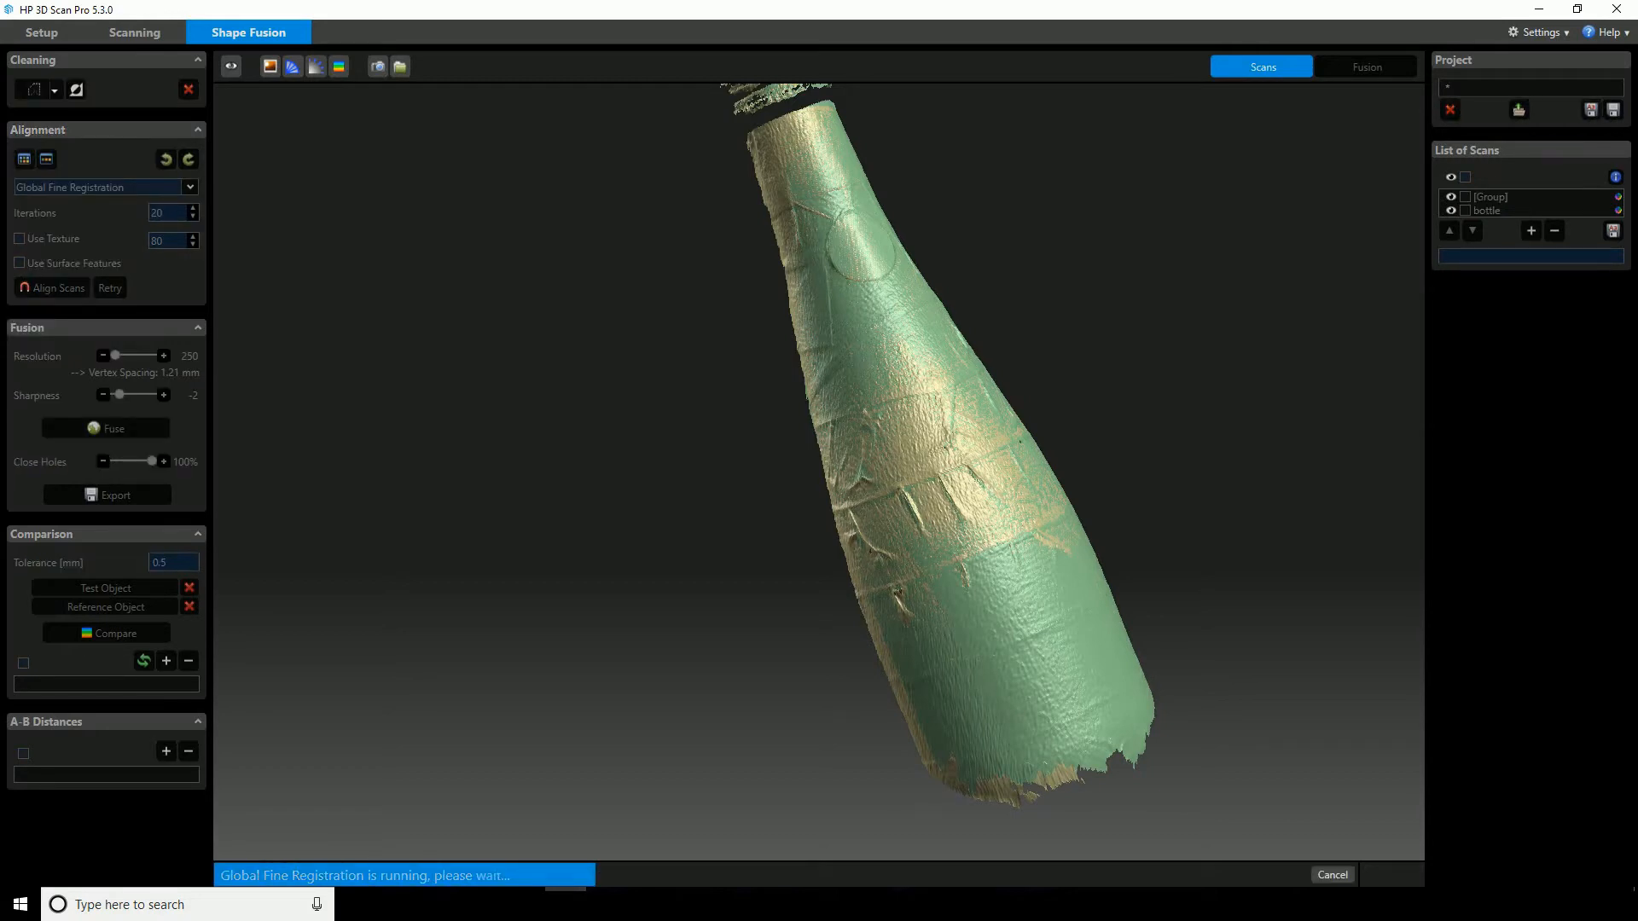
# Examine how well the aligned scans overlap at the bottle's cap and neck.
pyautogui.moveTo(819, 290); pyautogui.dragTo(862, 652, button='middle')
pyautogui.scroll(5, 870, 529)
pyautogui.moveTo(853, 410); pyautogui.dragTo(853, 554)
pyautogui.scroll(2, 853, 554)
pyautogui.moveTo(853, 555); pyautogui.dragTo(853, 776, button='middle')
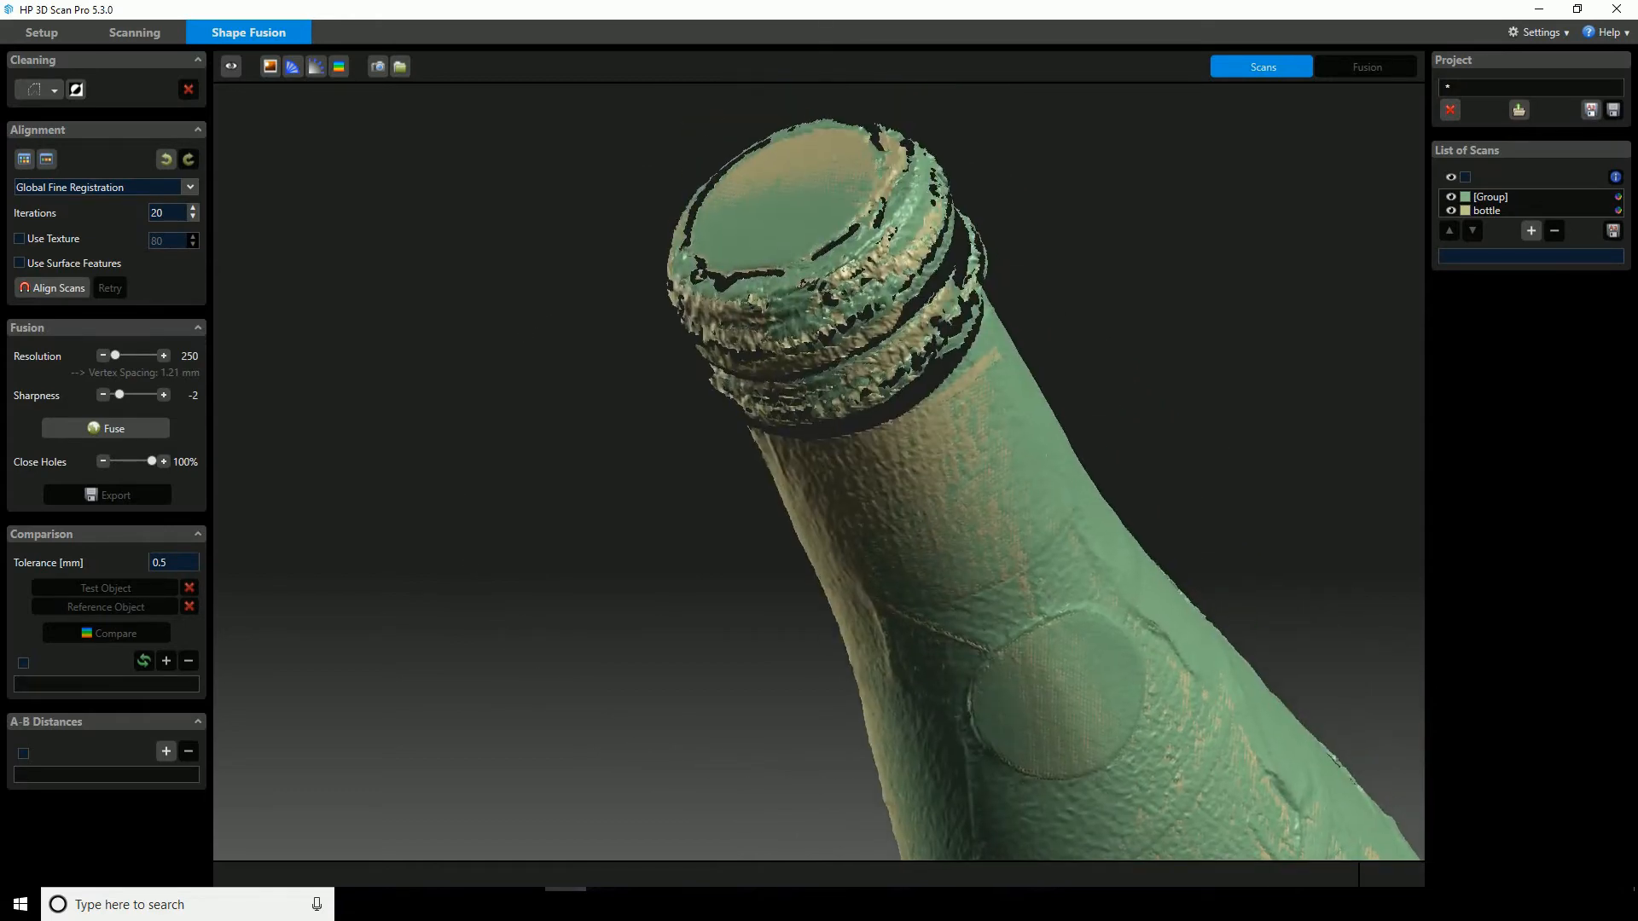
pyautogui.moveTo(767, 597); pyautogui.dragTo(738, 570)
pyautogui.moveTo(853, 443); pyautogui.dragTo(846, 574)
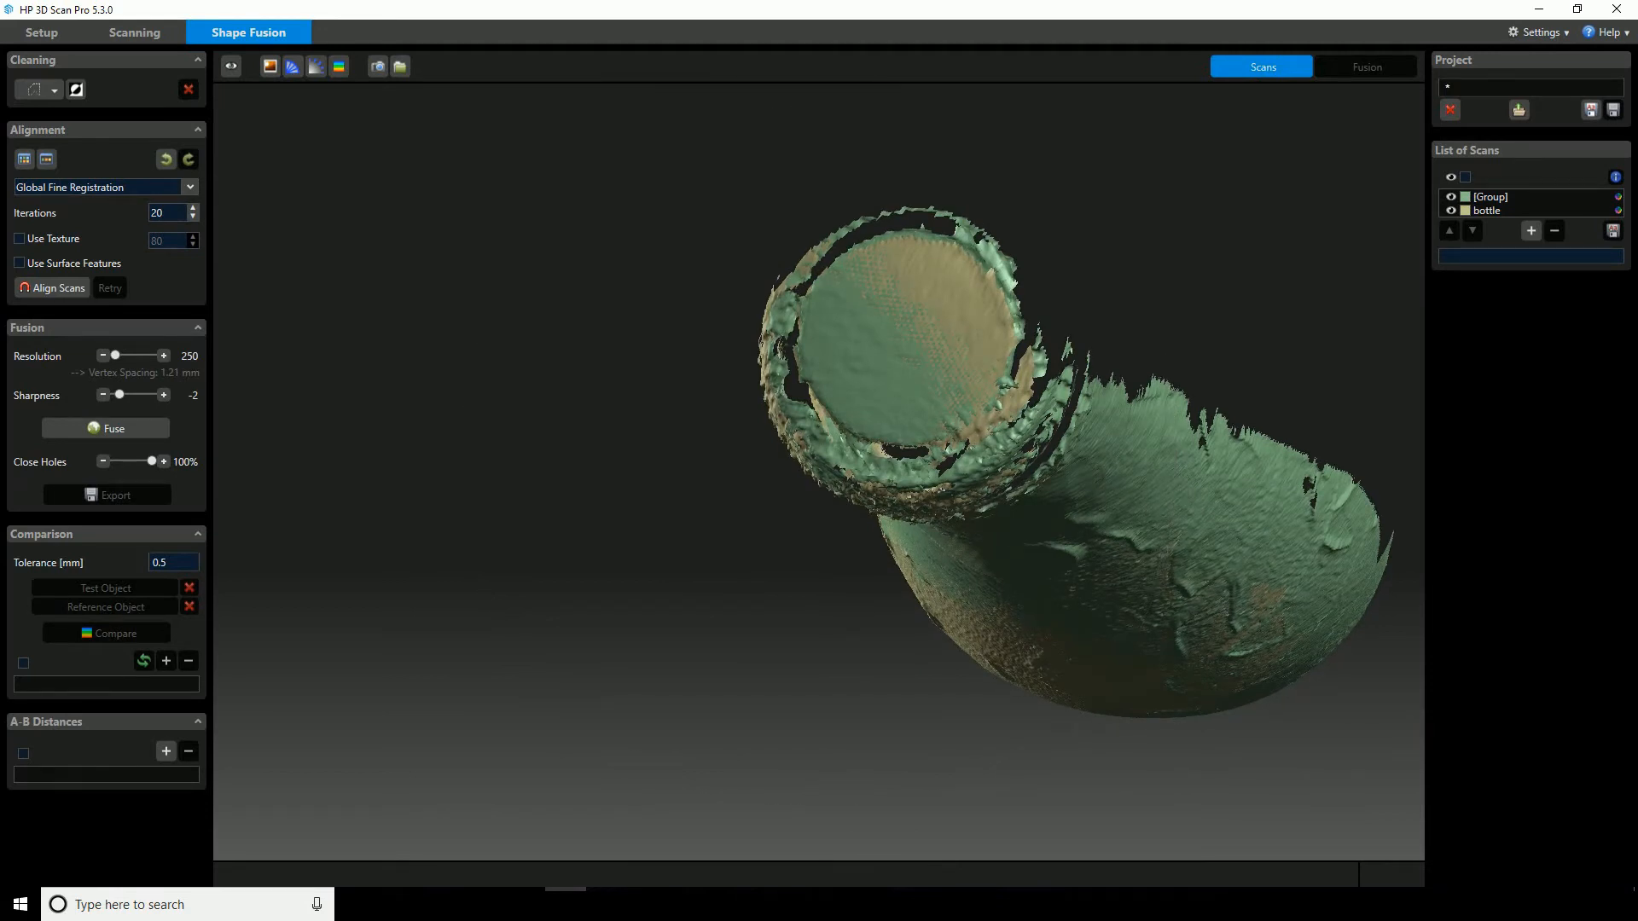
# Turn on texture display for the scans and check the colour match around the cap and neck dot.
pyautogui.click(270, 65)
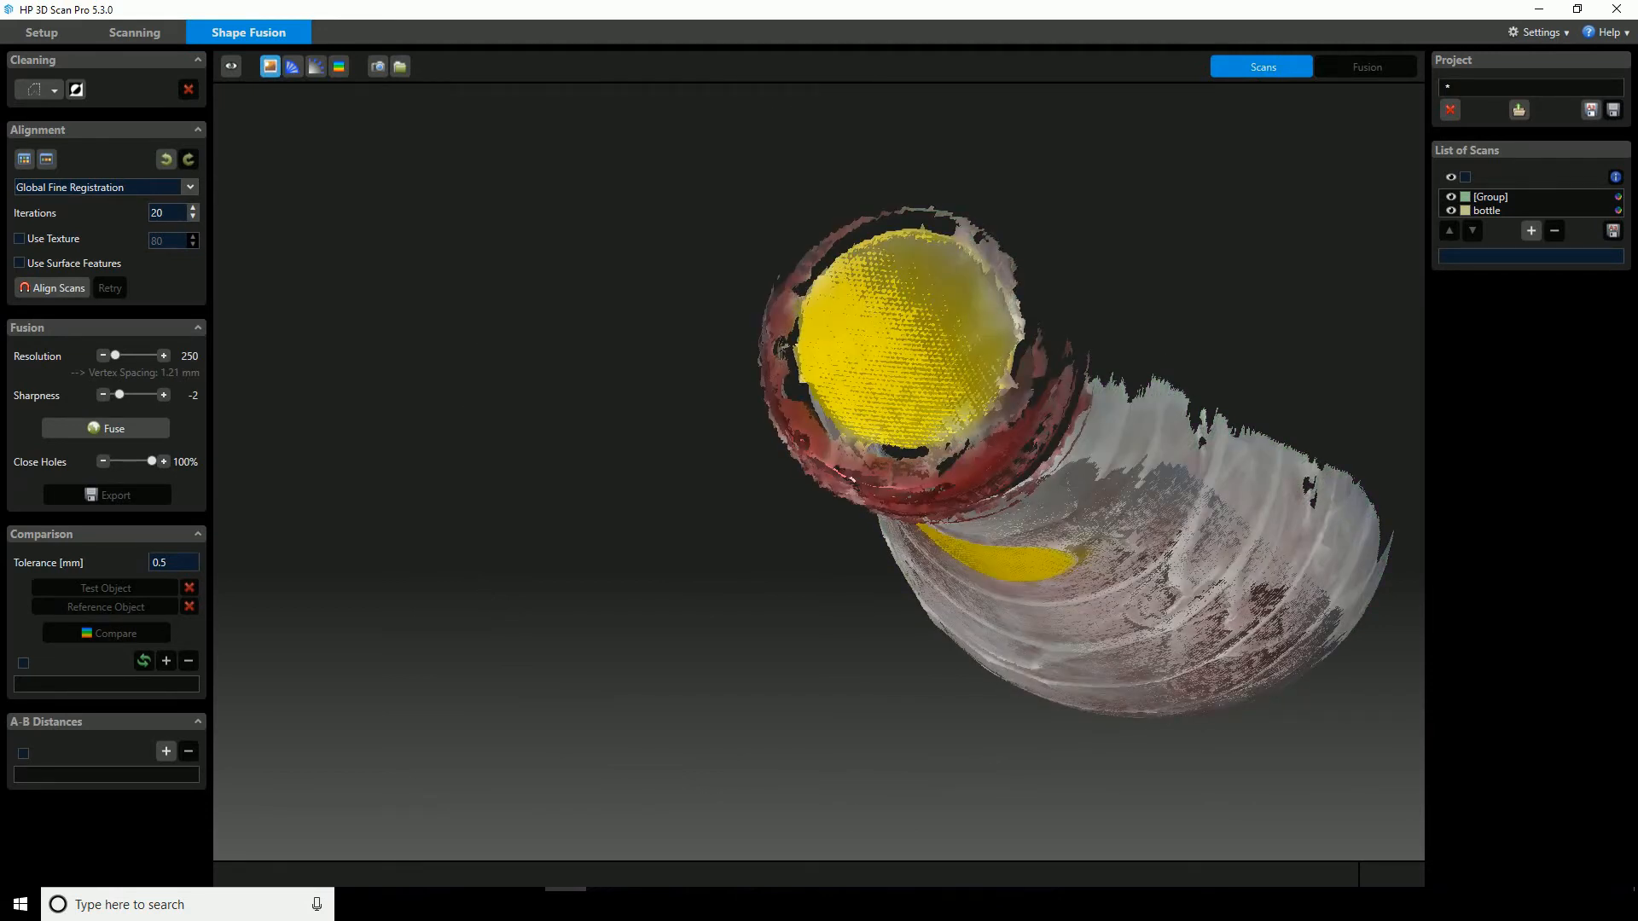
pyautogui.moveTo(887, 597); pyautogui.dragTo(825, 363)
pyautogui.scroll(-3, 819, 397)
pyautogui.scroll(-2, 825, 362)
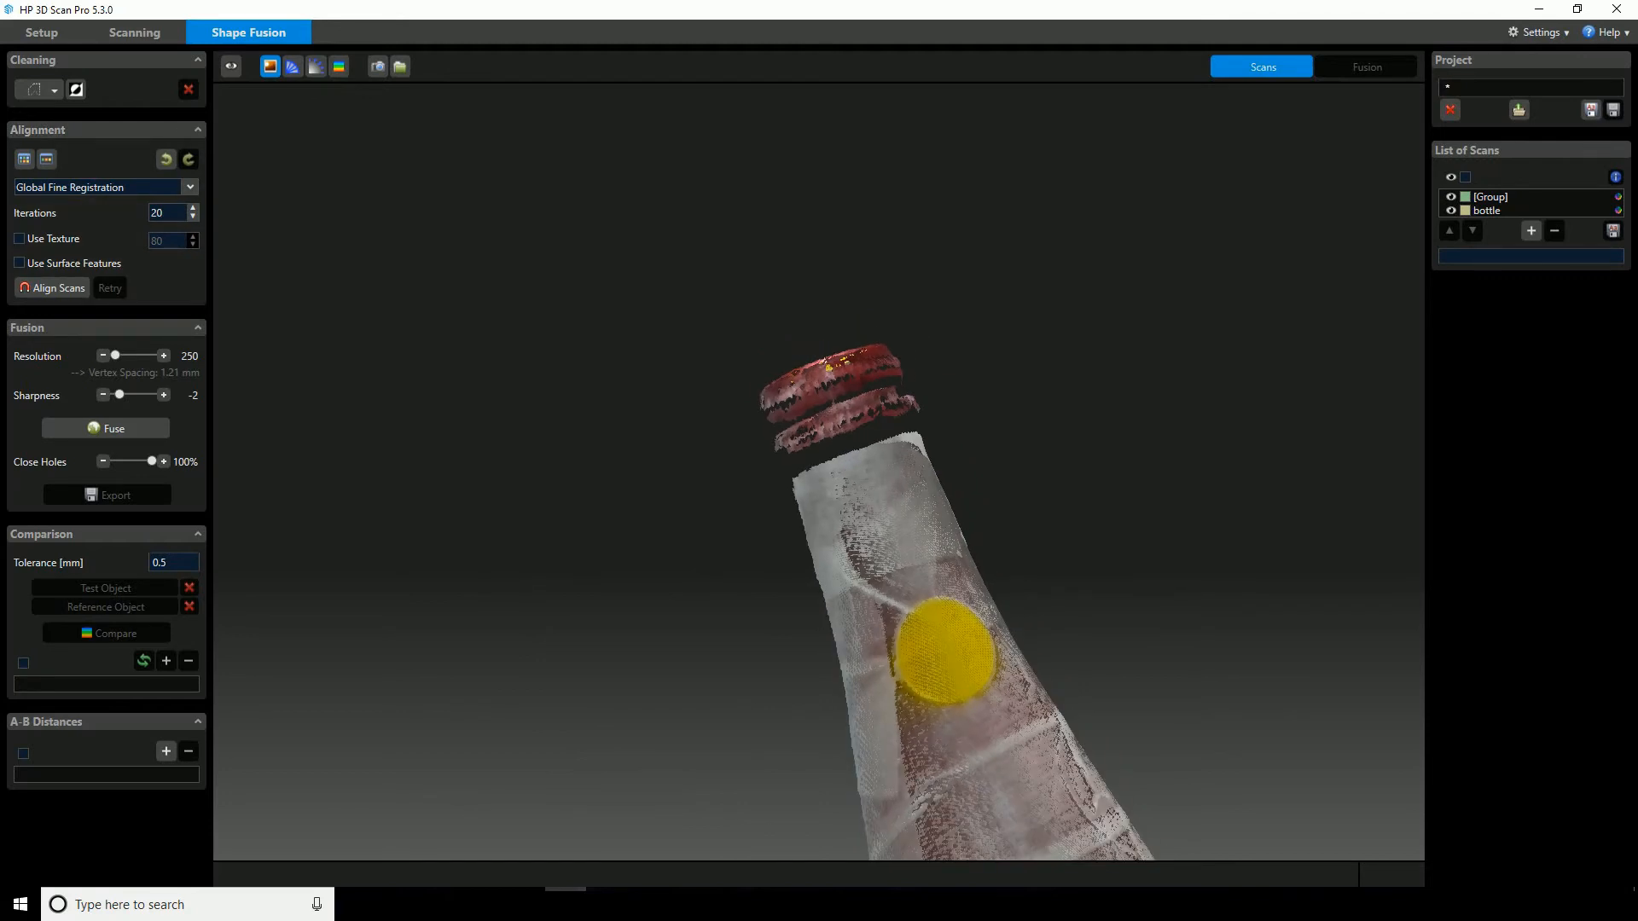
# Combine the group and the remaining bottle scan into one group.
pyautogui.click(1465, 197)
pyautogui.click(1465, 211)
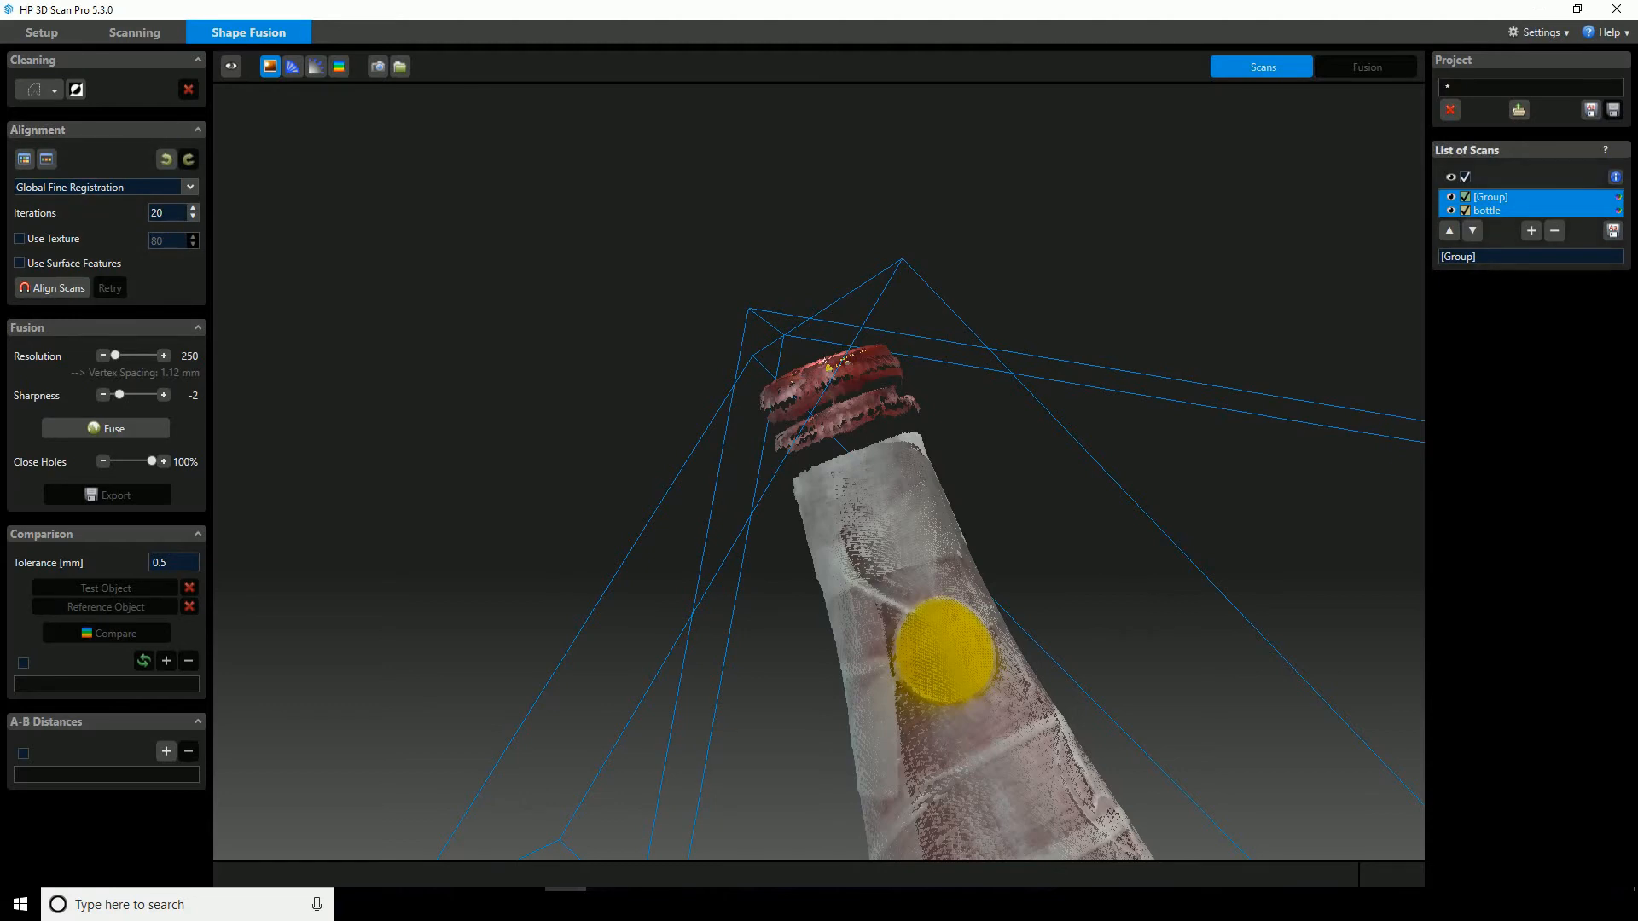
pyautogui.rightClick(1498, 197)
pyautogui.click(1433, 206)
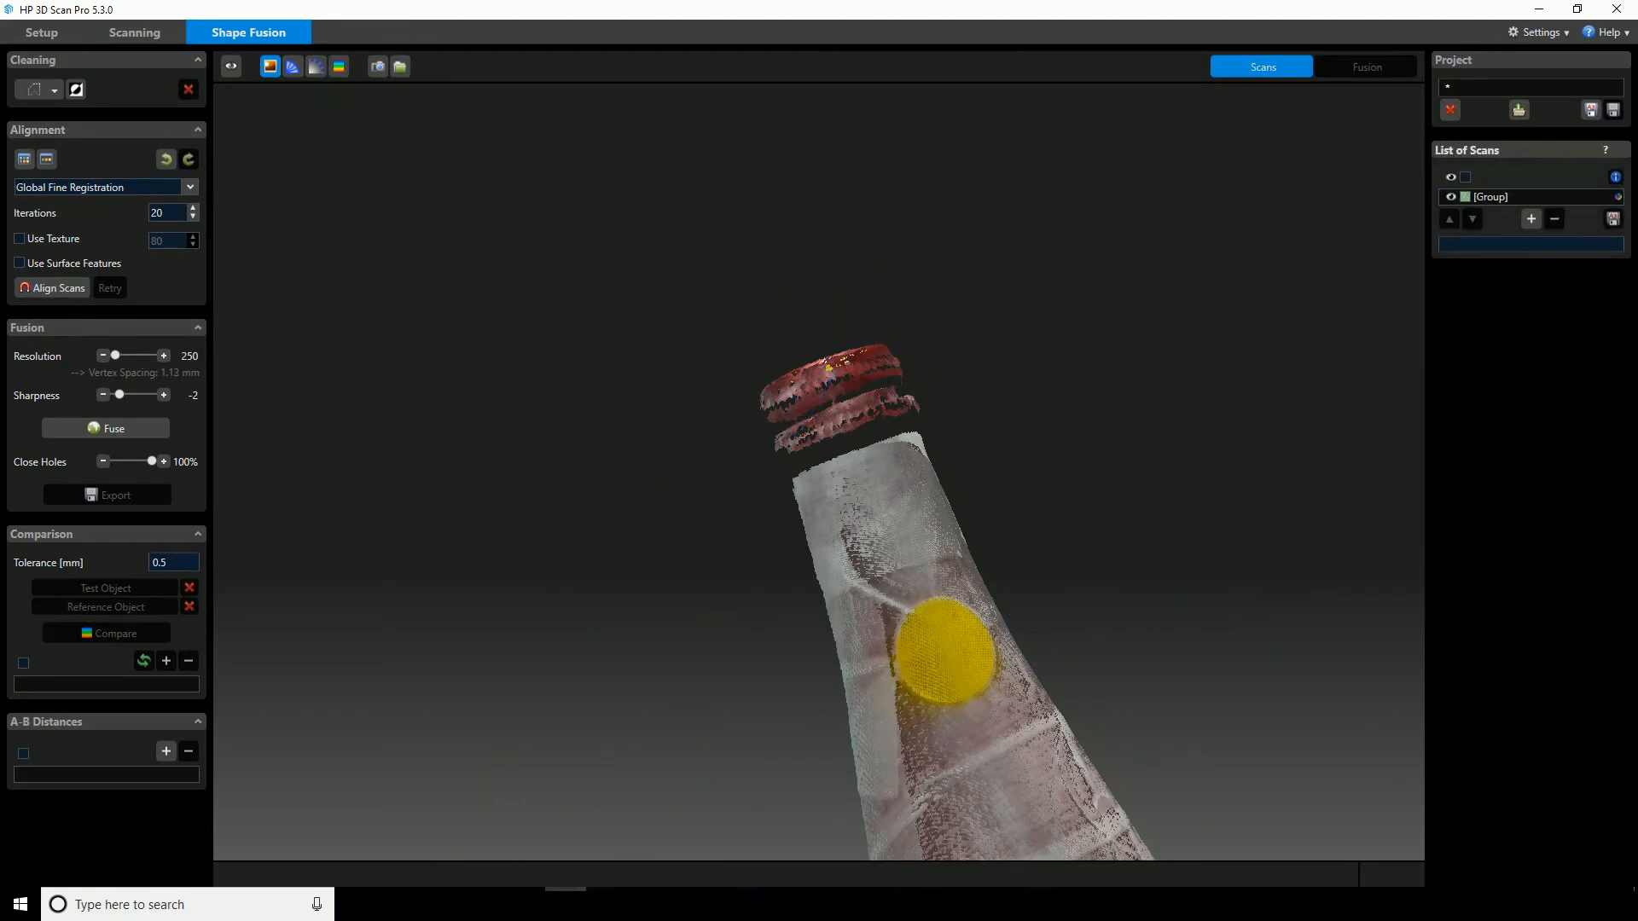
pyautogui.rightClick(1488, 197)
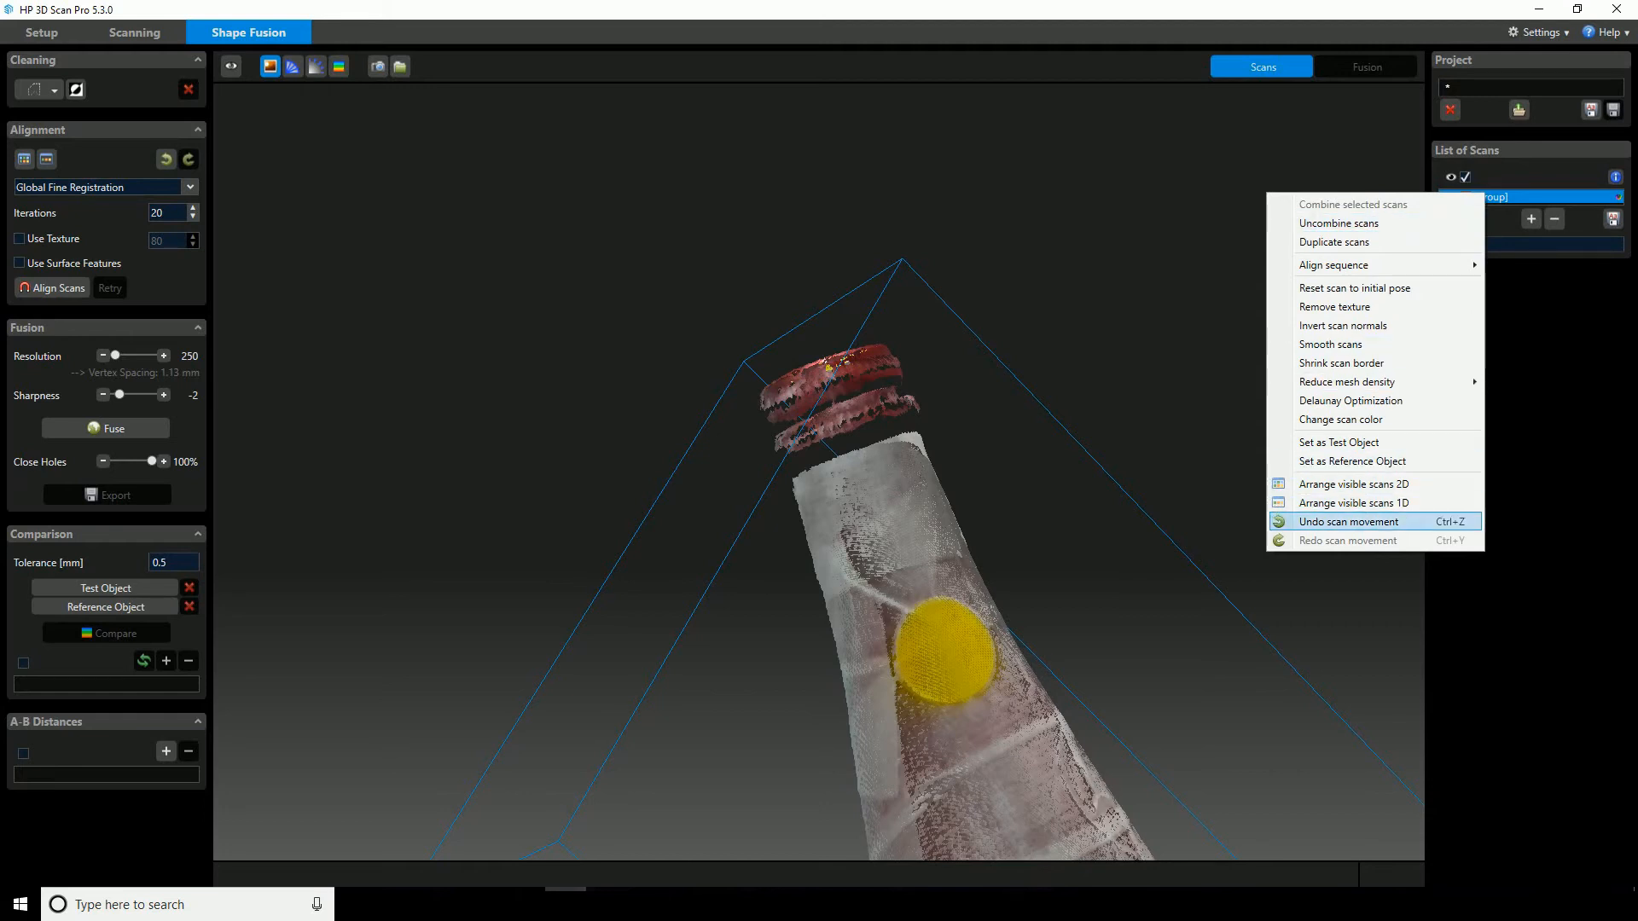
pyautogui.click(1555, 333)
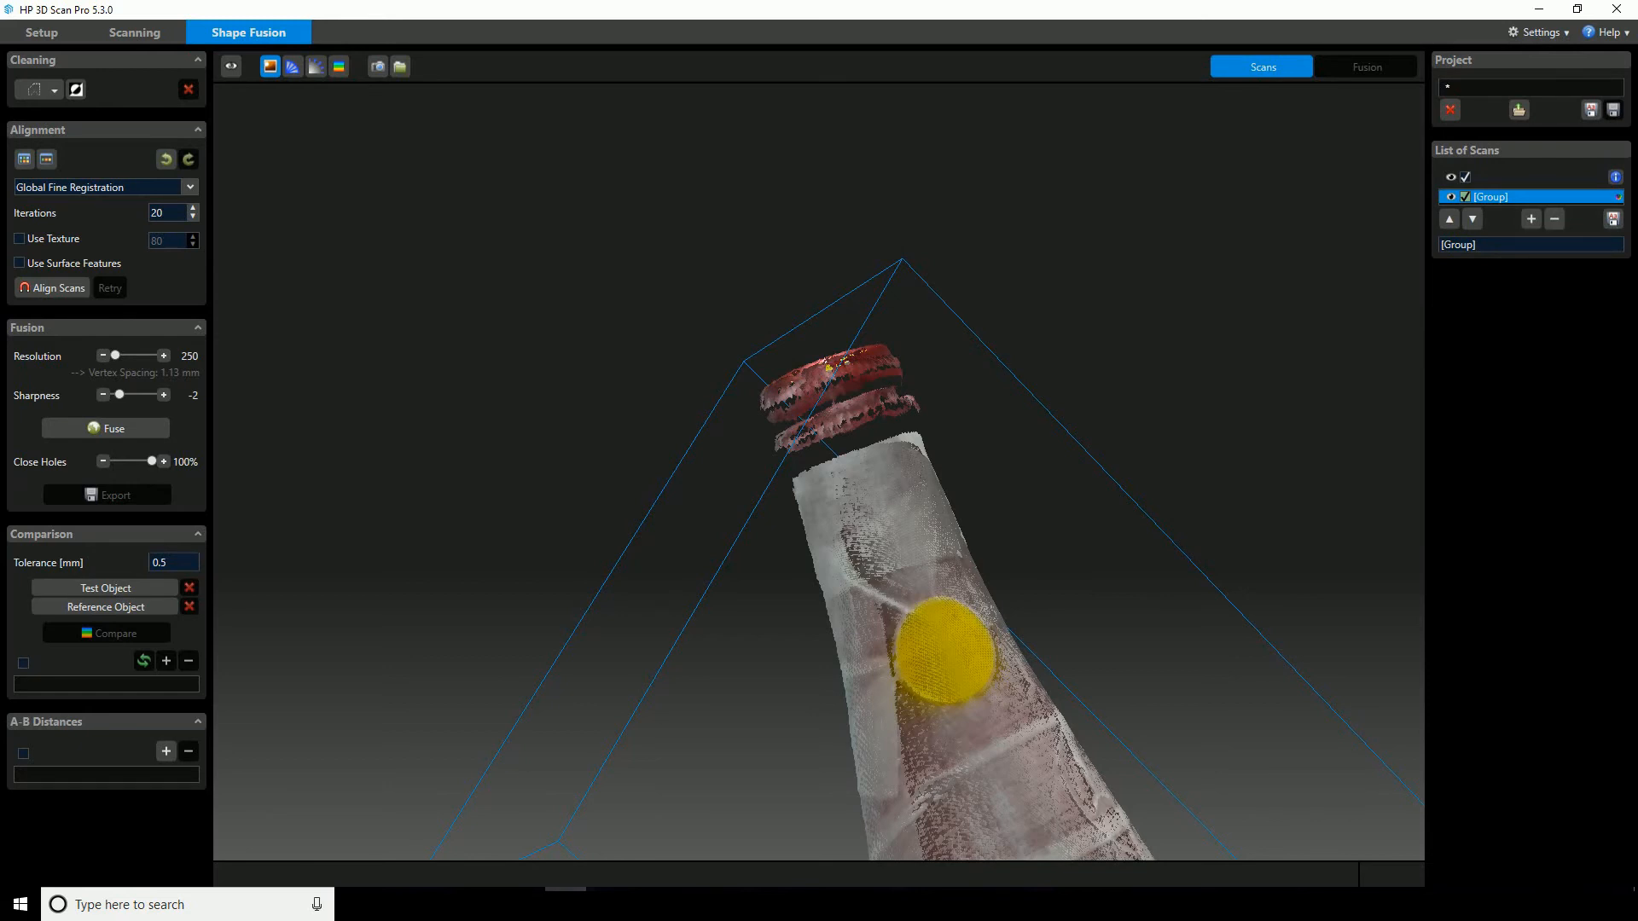
pyautogui.moveTo(819, 444); pyautogui.dragTo(819, 572)
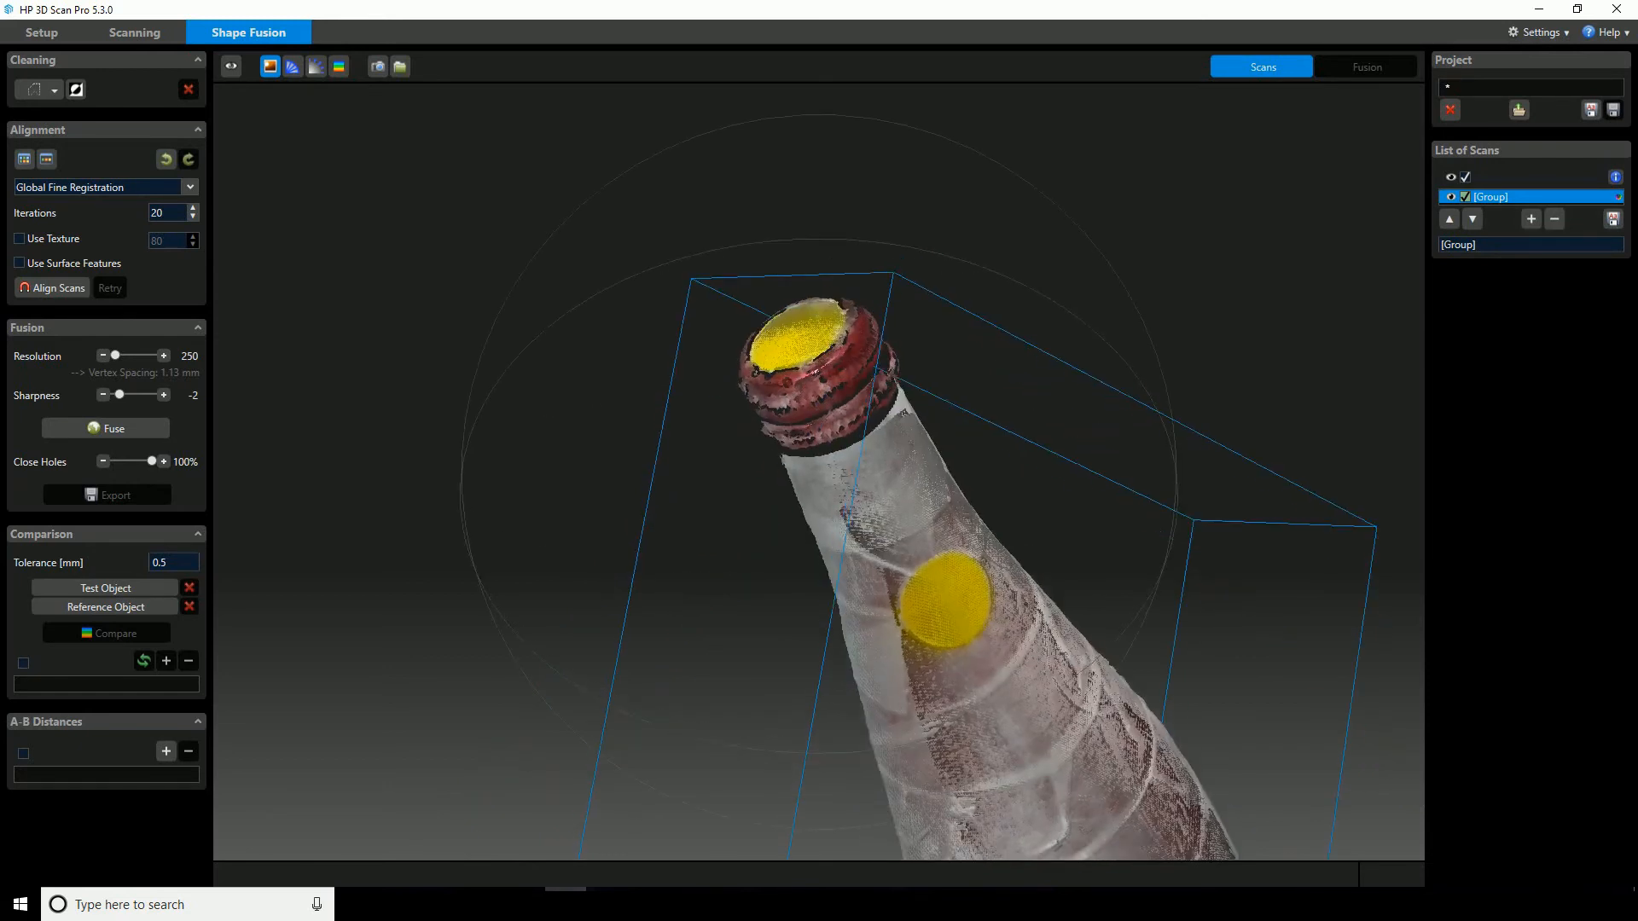
pyautogui.scroll(-5, 819, 472)
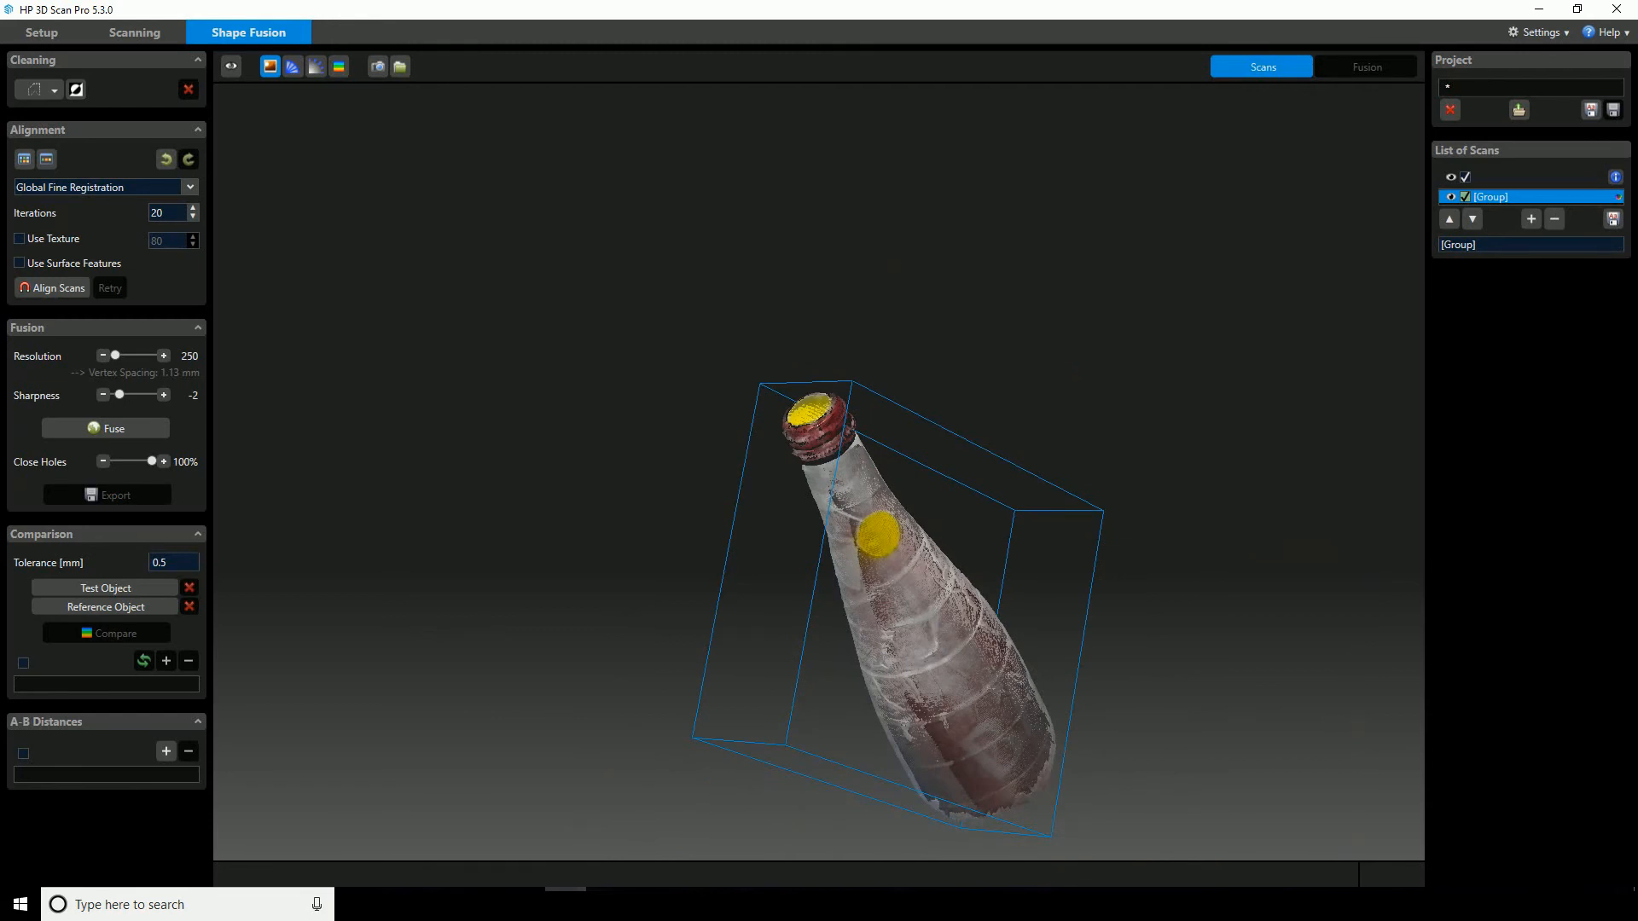